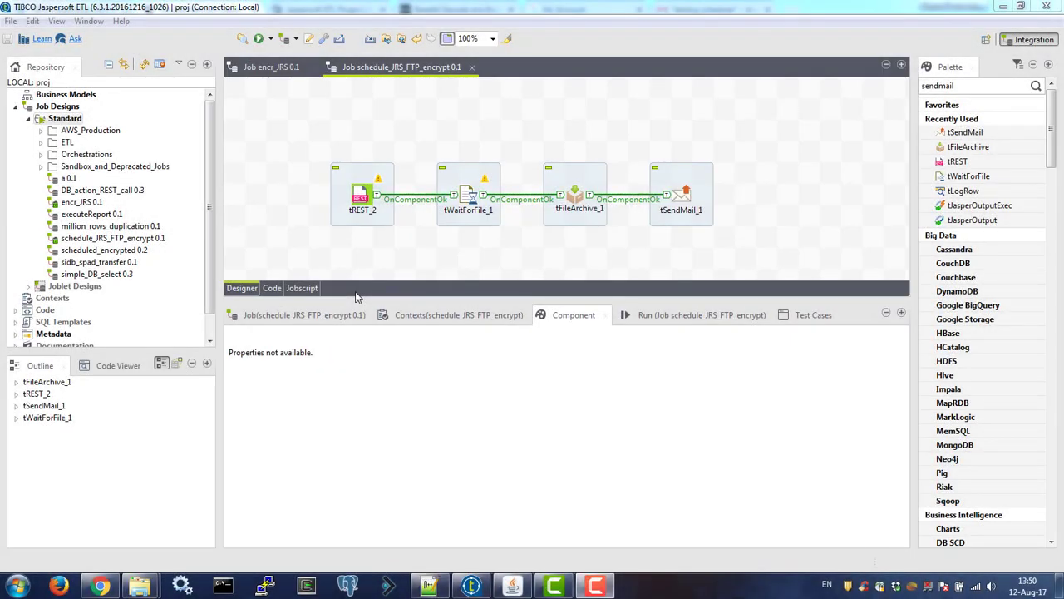
Step: Examine the tREST, tWaitForFile, tFileArchive and tSendMail subjobs in the schedule_JRS_FTP_encrypt job flow
{"action": "left_click", "coordinate": [386, 223]}
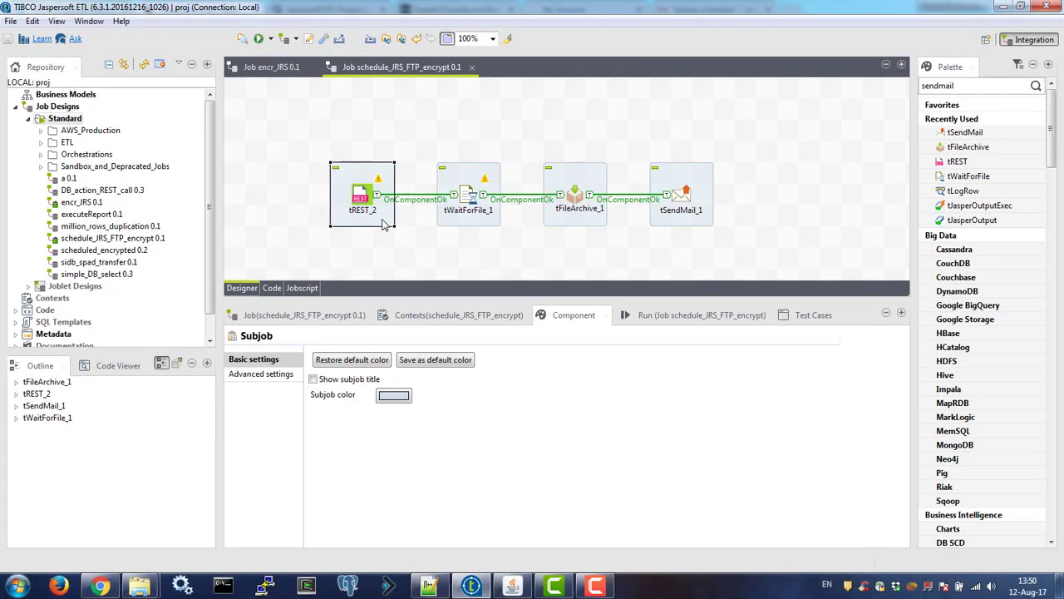
{"action": "left_click", "coordinate": [490, 223]}
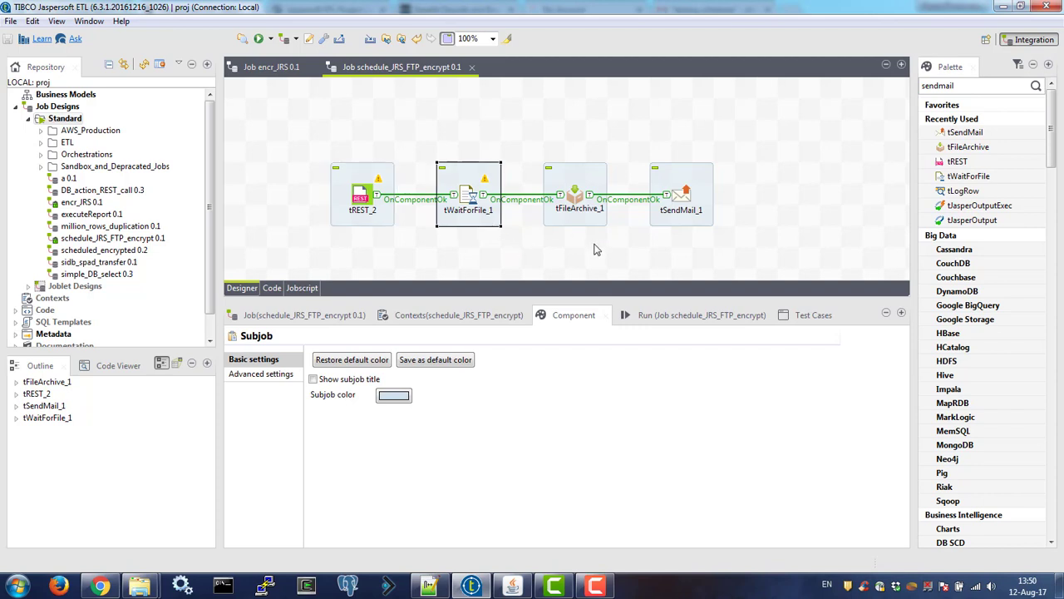
{"action": "left_click", "coordinate": [582, 226]}
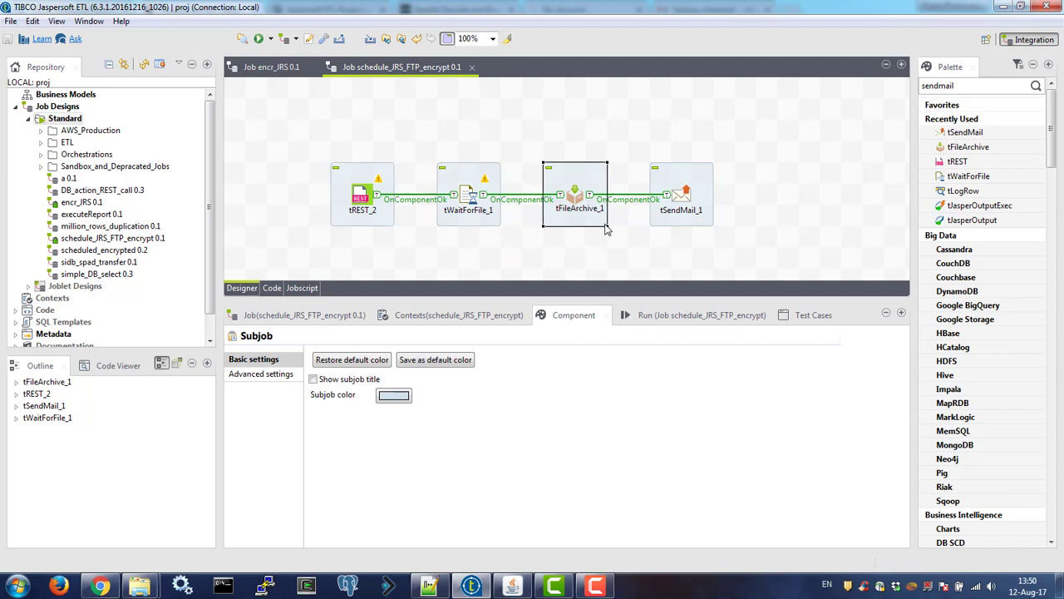
{"action": "left_click", "coordinate": [683, 225]}
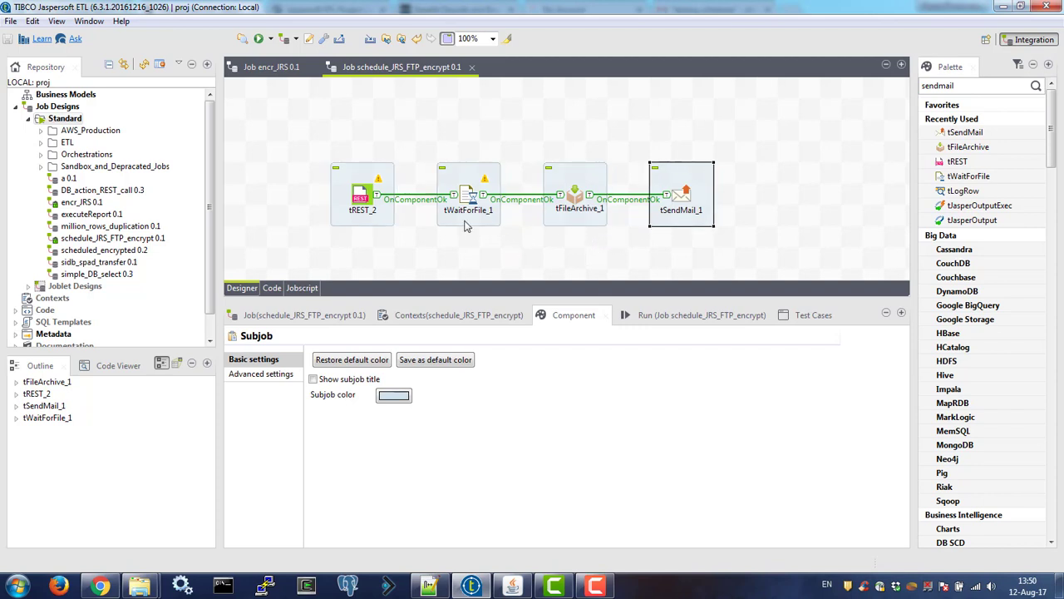
{"action": "left_click", "coordinate": [386, 221]}
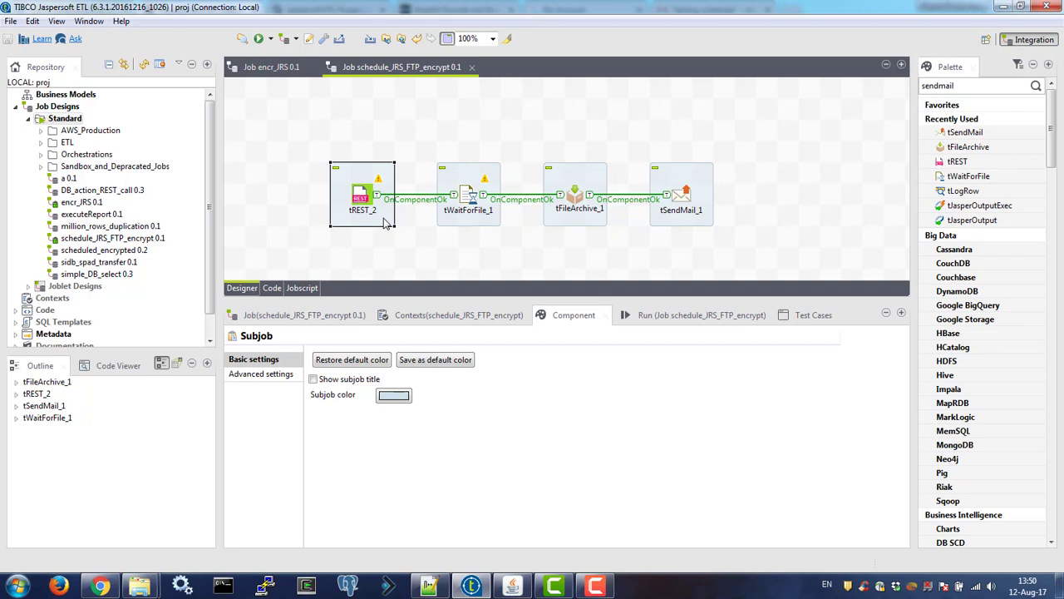
{"action": "left_click", "coordinate": [488, 230]}
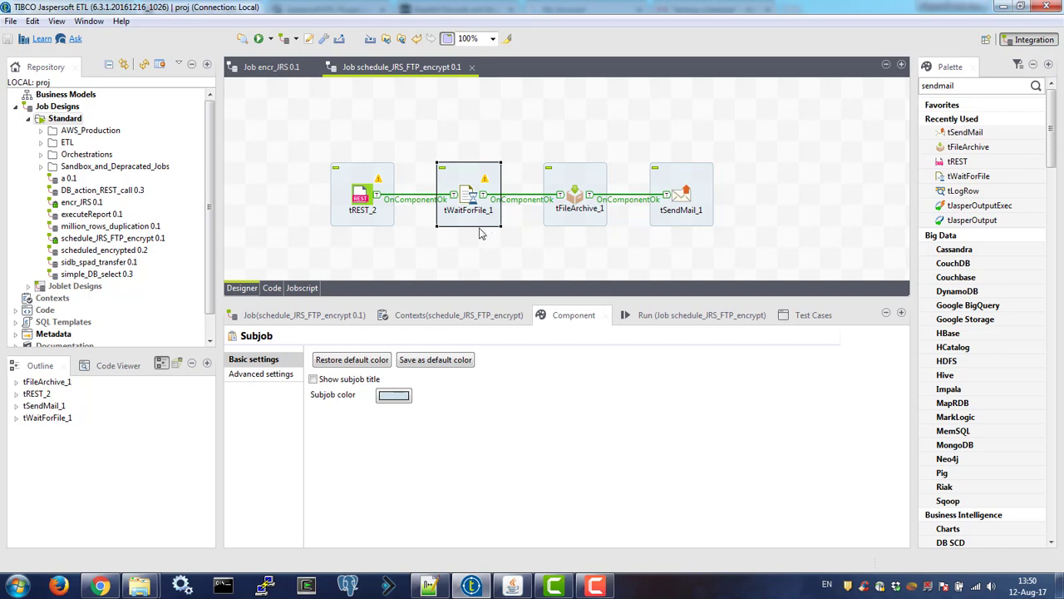
{"action": "left_click", "coordinate": [565, 226]}
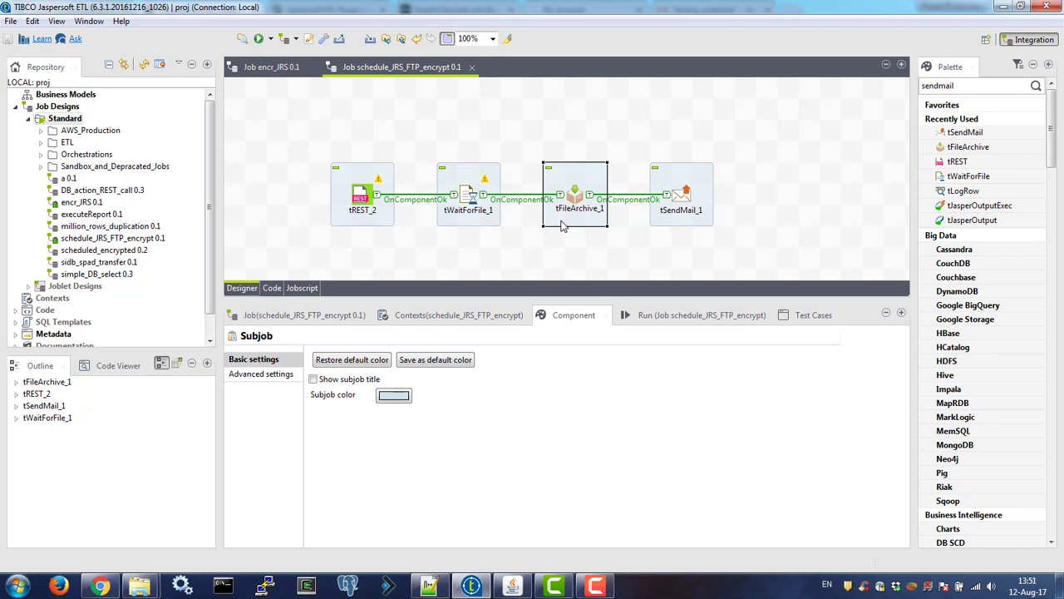
{"action": "left_click", "coordinate": [662, 222]}
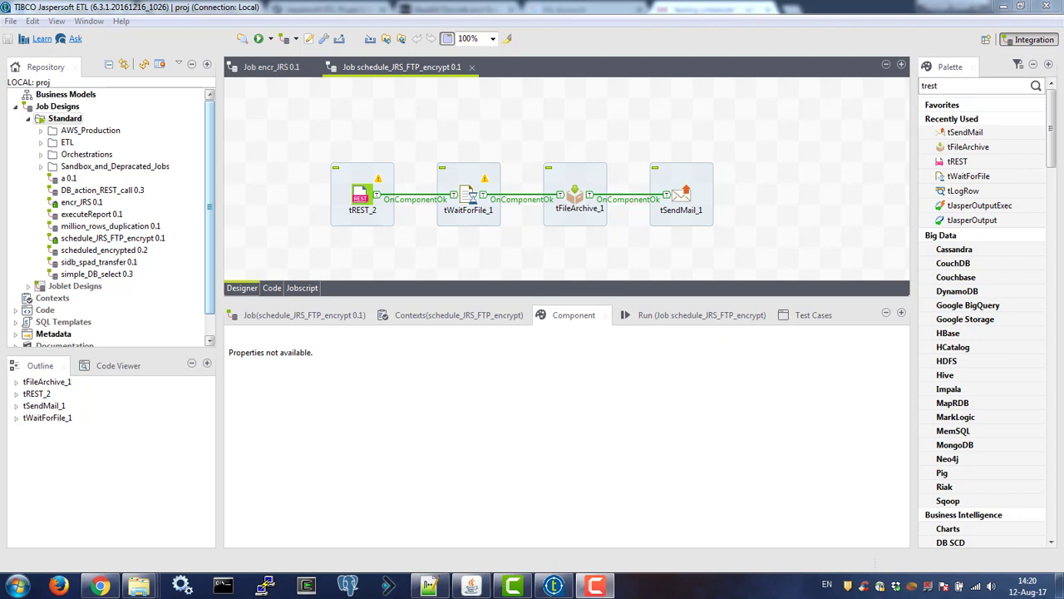
Step: Create a new standard job named encrypt_JRS_reports
{"action": "right_click", "coordinate": [65, 120]}
{"action": "left_click", "coordinate": [108, 132]}
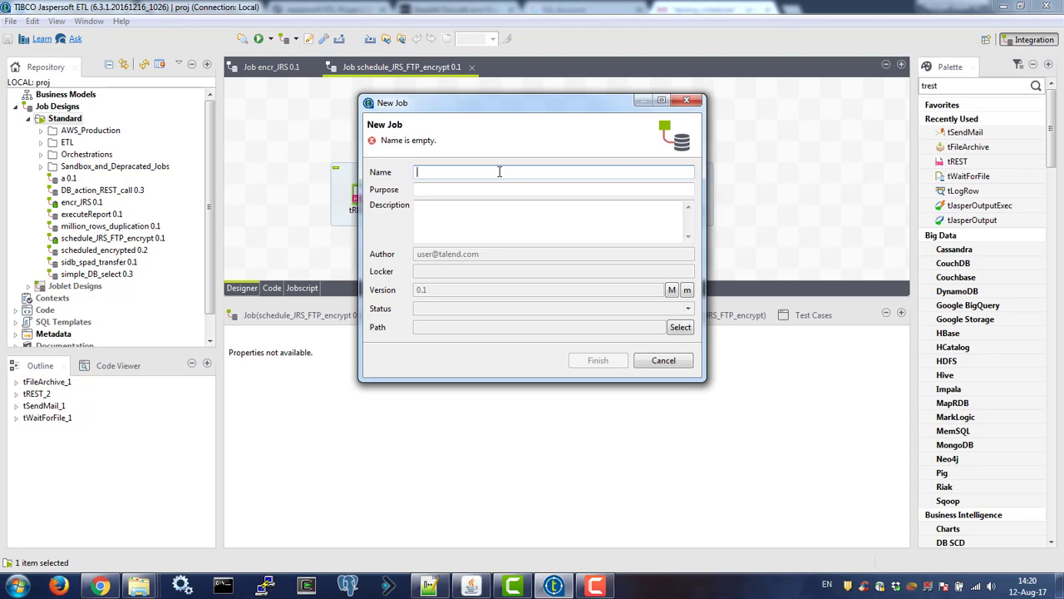
{"action": "type", "text": "en"}
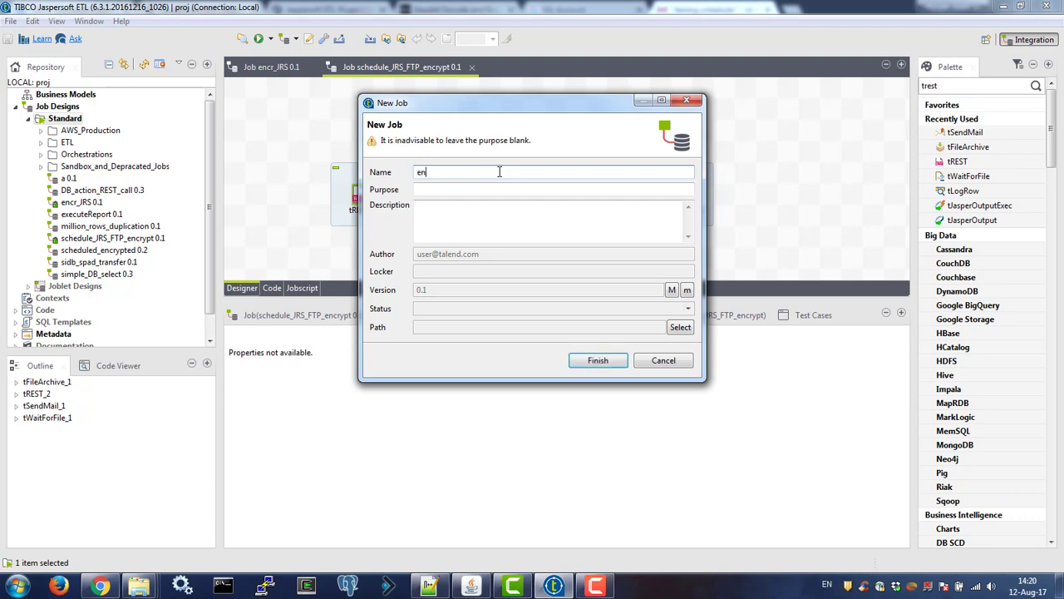
{"action": "type", "text": "cr"}
{"action": "type", "text": "ypt_JR"}
{"action": "type", "text": "S_re"}
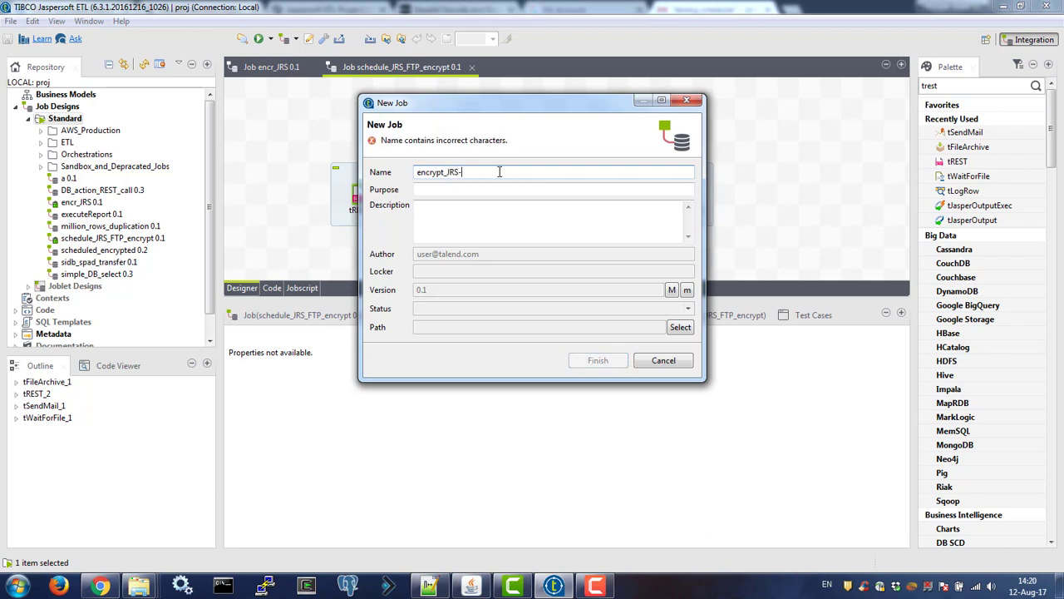
{"action": "type", "text": "ports"}
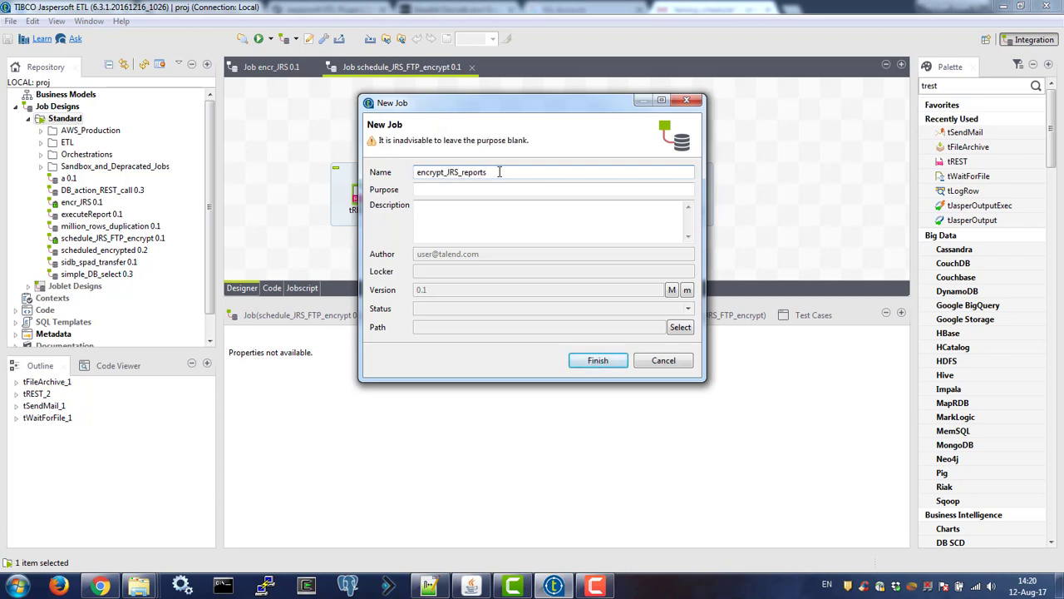
{"action": "left_click", "coordinate": [597, 360]}
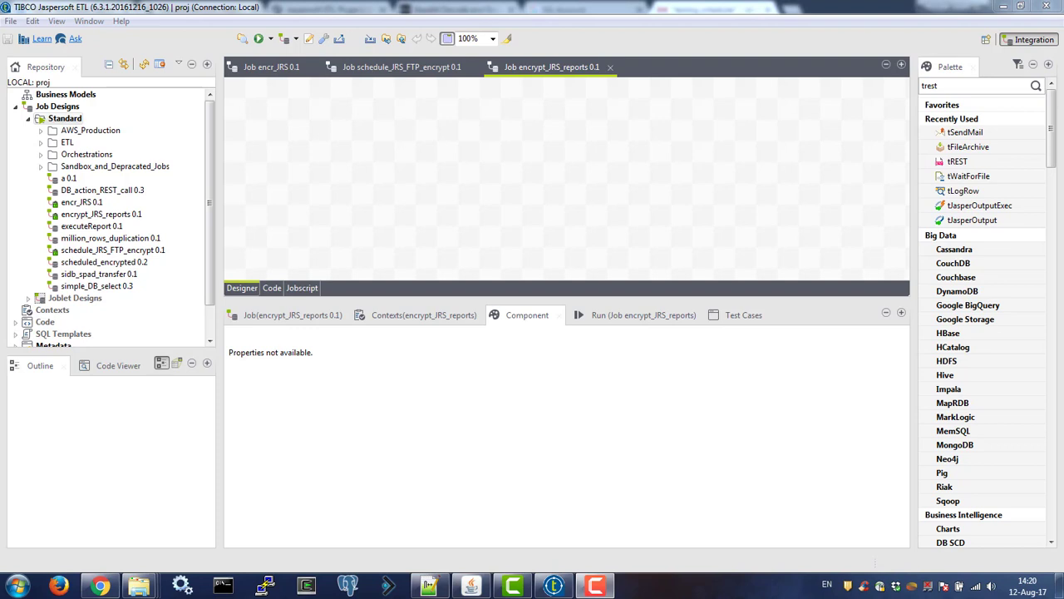
Step: Switch to Chrome and view the Jaspersoft ETL Plugin page and the Scheduling a Report section of the jobs service documentation
{"action": "left_click", "coordinate": [99, 586]}
{"action": "left_click", "coordinate": [315, 9]}
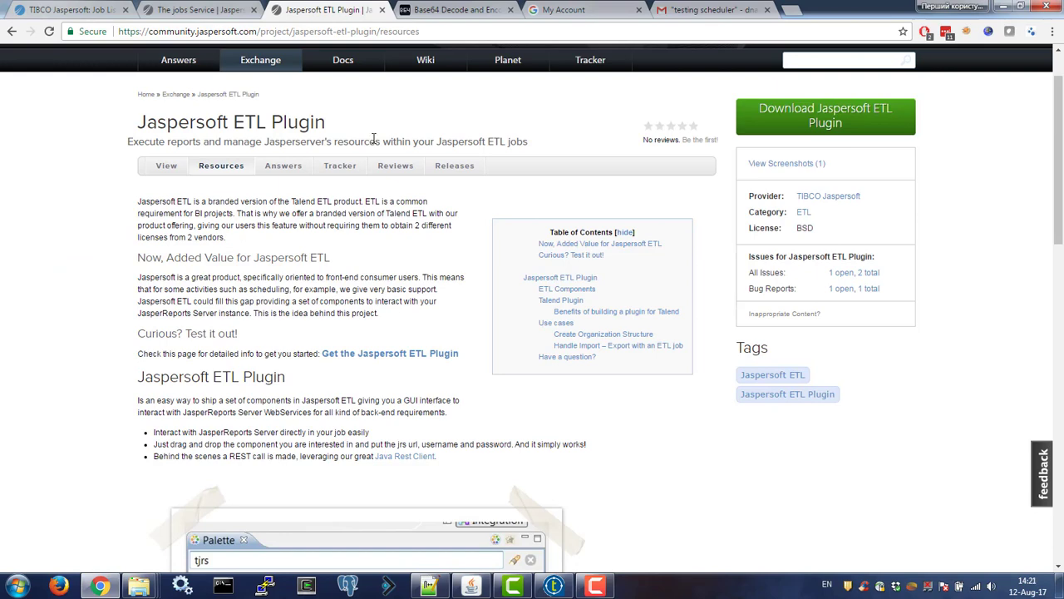
{"action": "left_click", "coordinate": [203, 12]}
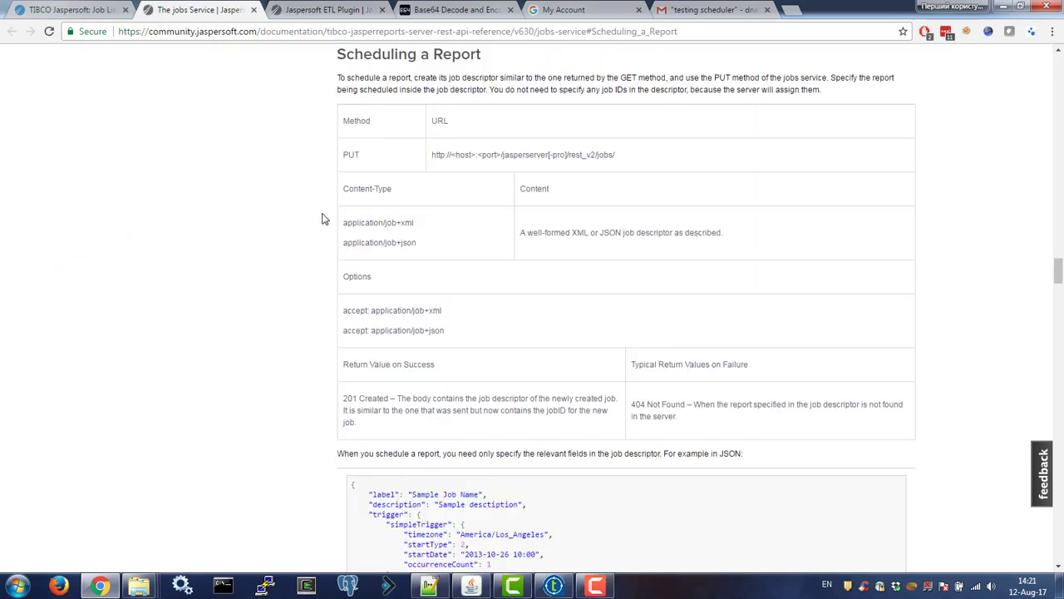
Step: Switch back to Jaspersoft ETL, add a tREST component to the empty job canvas and show its basic settings
{"action": "left_click", "coordinate": [554, 586]}
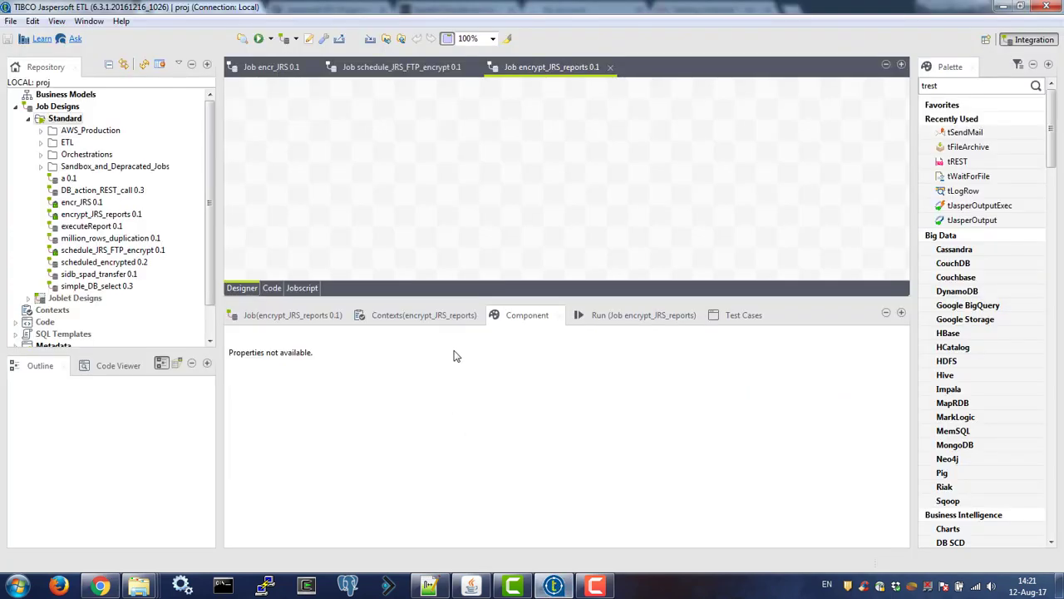
{"action": "left_click", "coordinate": [954, 87]}
{"action": "left_click", "coordinate": [325, 182]}
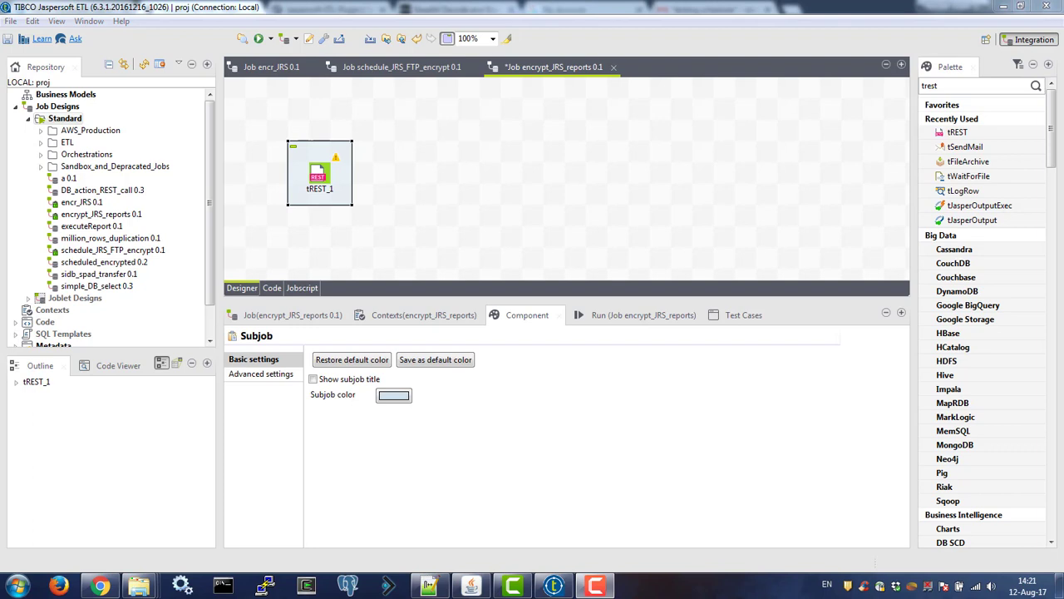
{"action": "left_click", "coordinate": [318, 176]}
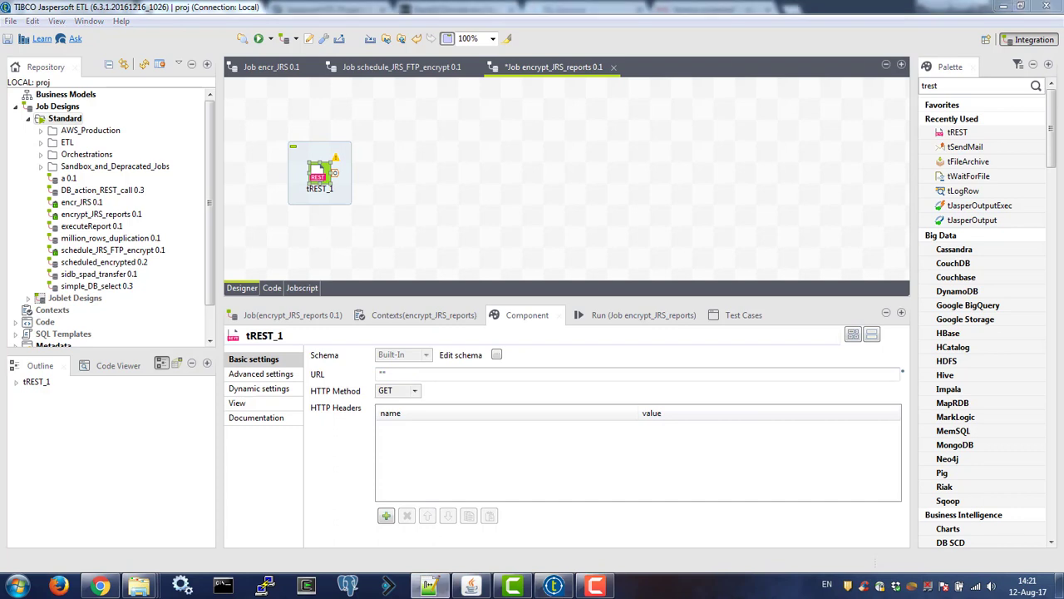
{"action": "left_click", "coordinate": [412, 375]}
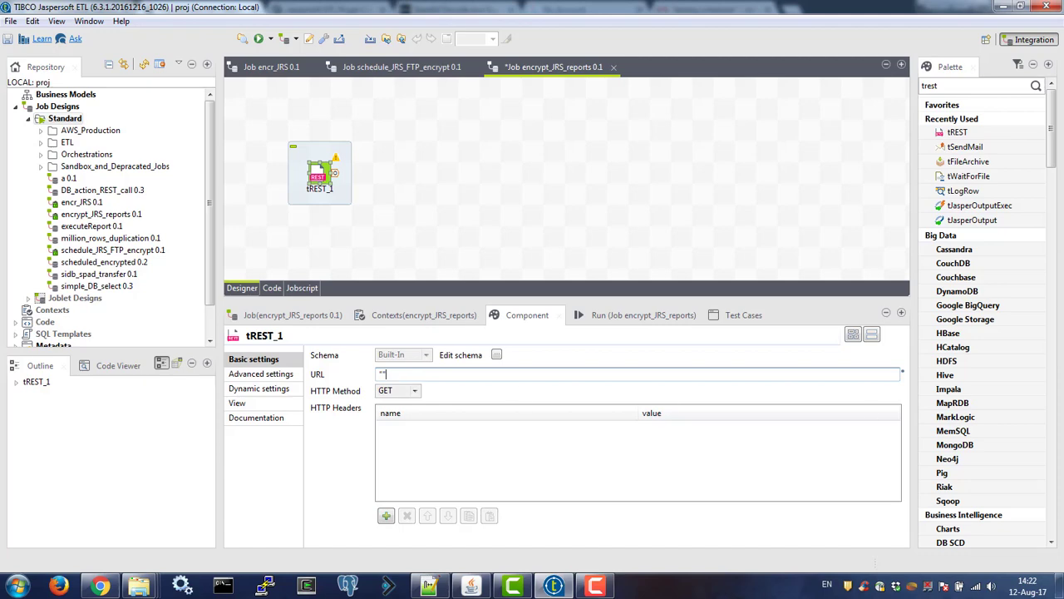
{"action": "key", "text": "alt+Tab"}
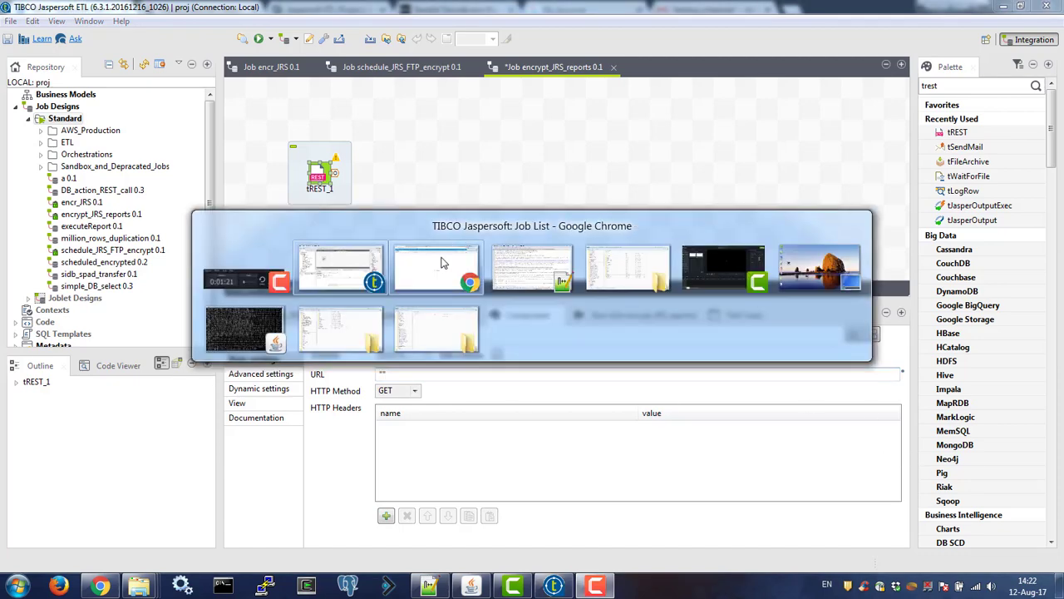
{"action": "left_click", "coordinate": [444, 263]}
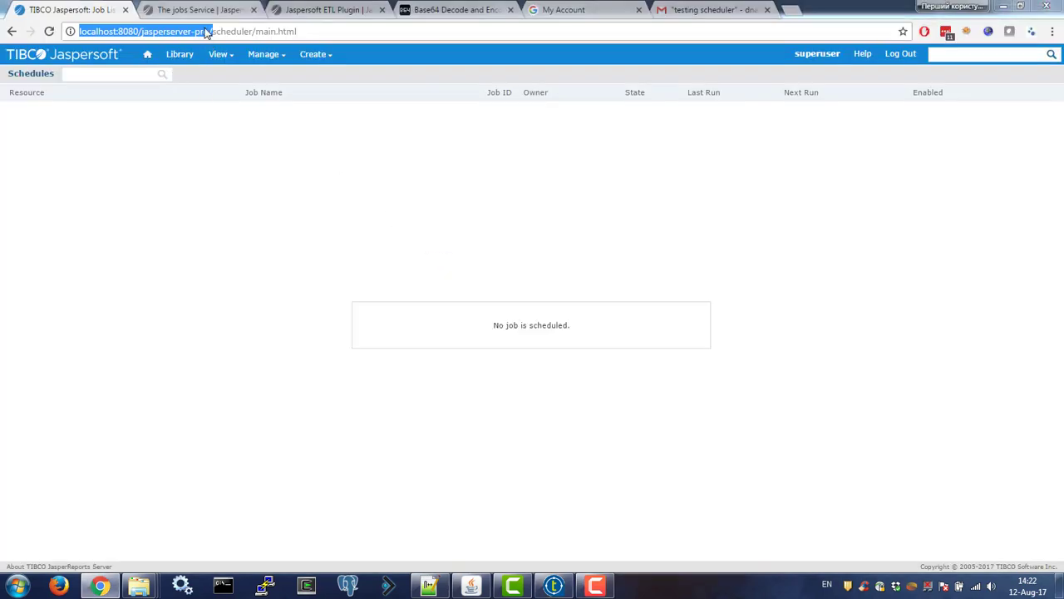
{"action": "key", "text": "alt+Tab"}
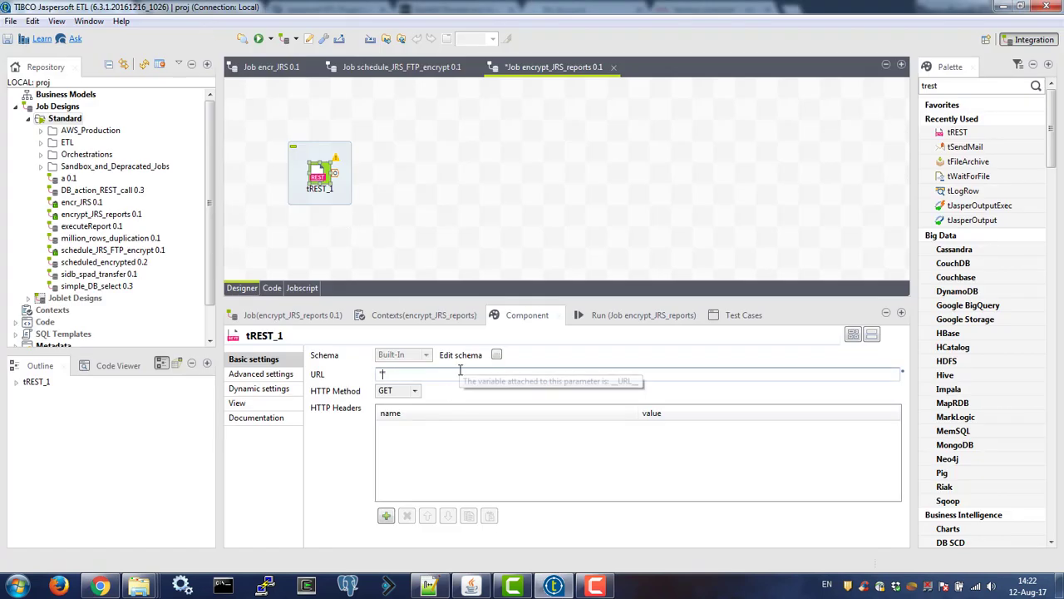
{"action": "type", "text": "http://localhost:8080/jasperserver-pro"}
{"action": "type", "text": "rest"}
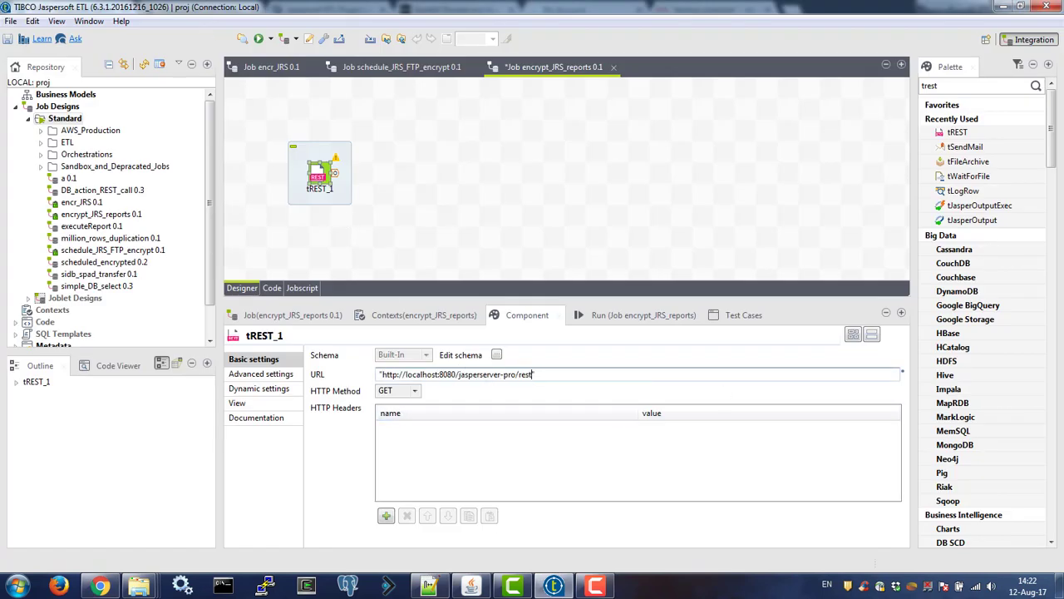
{"action": "type", "text": "_v2/jobs/"}
{"action": "left_click", "coordinate": [415, 390]}
{"action": "left_click", "coordinate": [403, 425]}
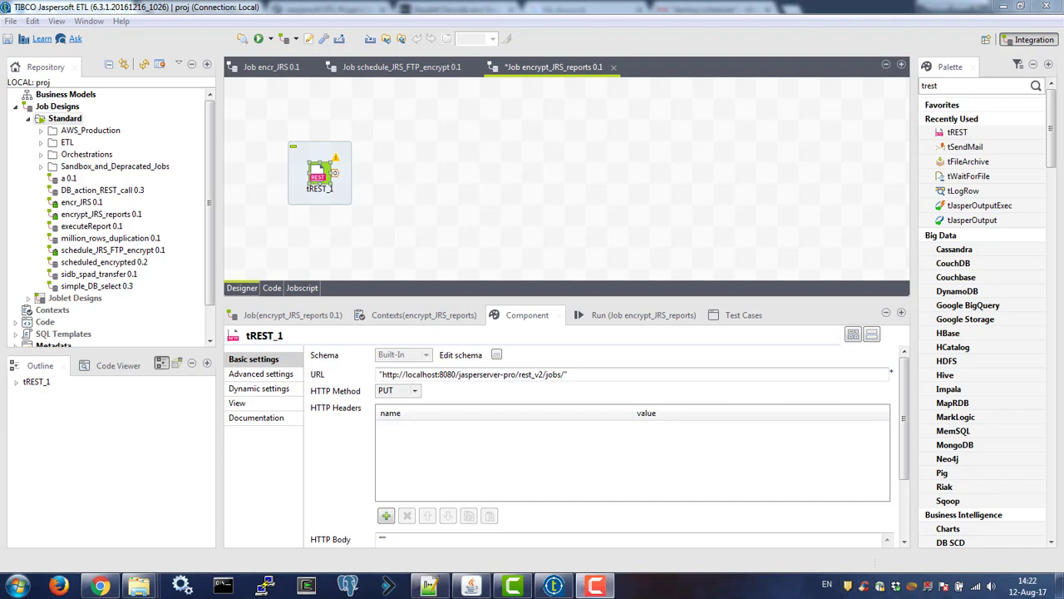
Step: Add two HTTP headers to the tREST component, named Content-Type and Authorization
{"action": "left_click", "coordinate": [386, 515]}
{"action": "left_click", "coordinate": [420, 428]}
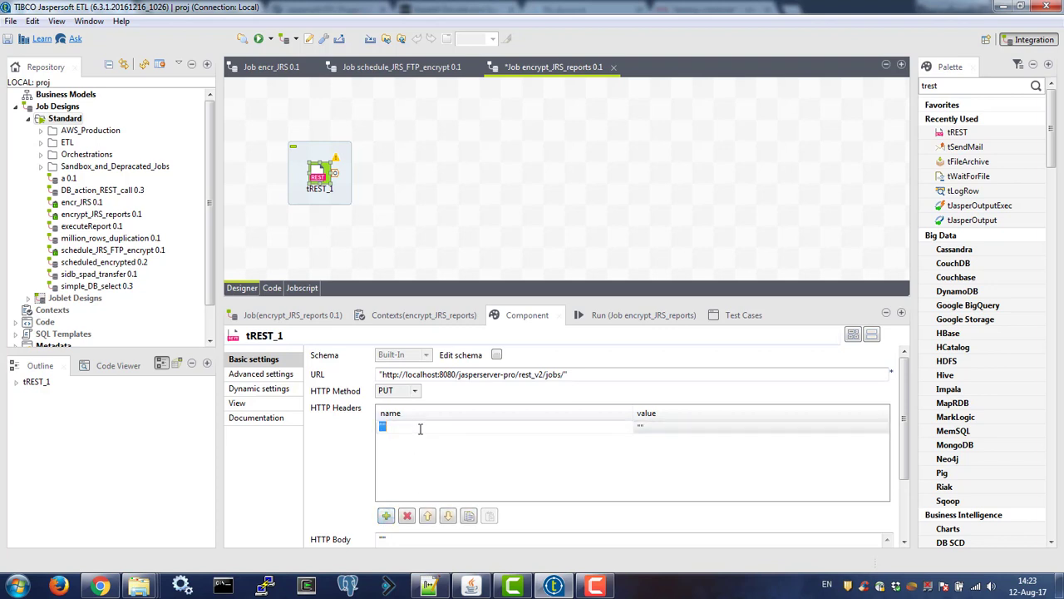
{"action": "type", "text": "Authorization"}
{"action": "left_click_drag", "start_coordinate": [441, 426], "coordinate": [340, 428]}
{"action": "key", "text": "ctrl+c"}
{"action": "type", "text": "Con"}
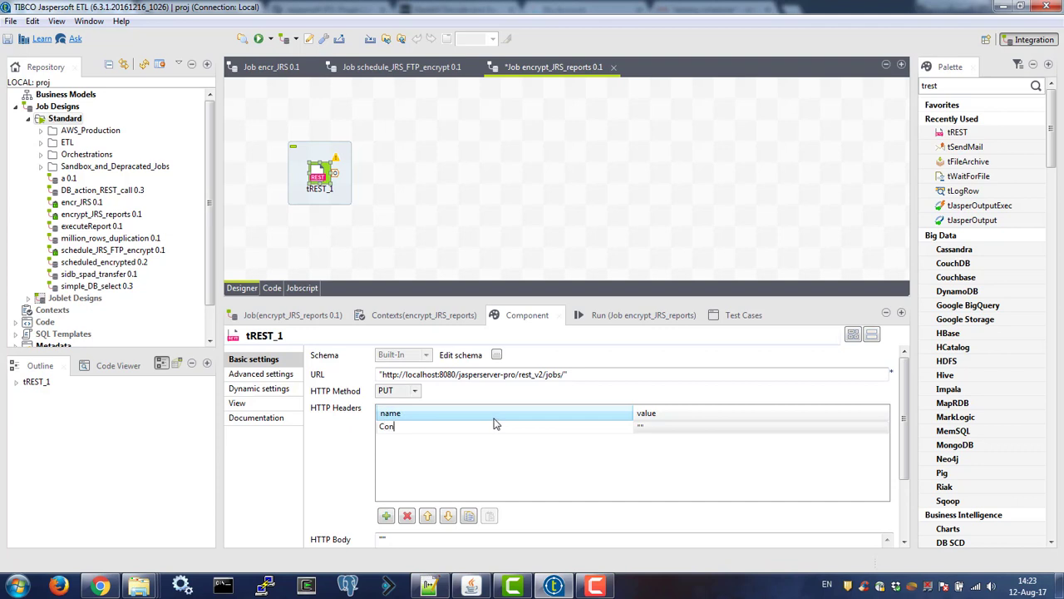
{"action": "type", "text": "tent-Type"}
{"action": "key", "text": "Return"}
{"action": "left_click", "coordinate": [387, 519]}
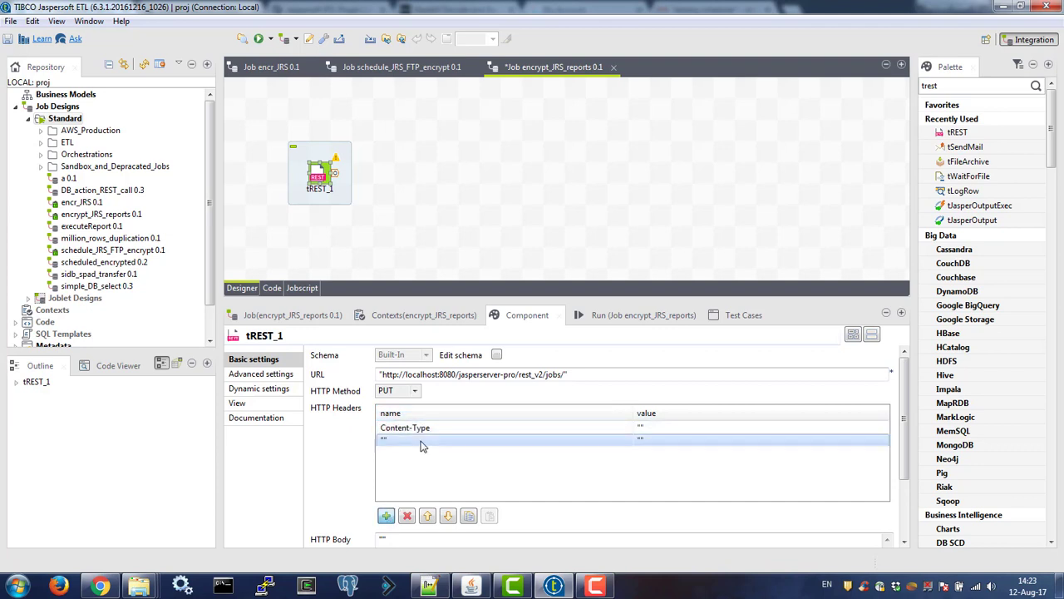
{"action": "left_click", "coordinate": [422, 441]}
{"action": "key", "text": "ctrl+v"}
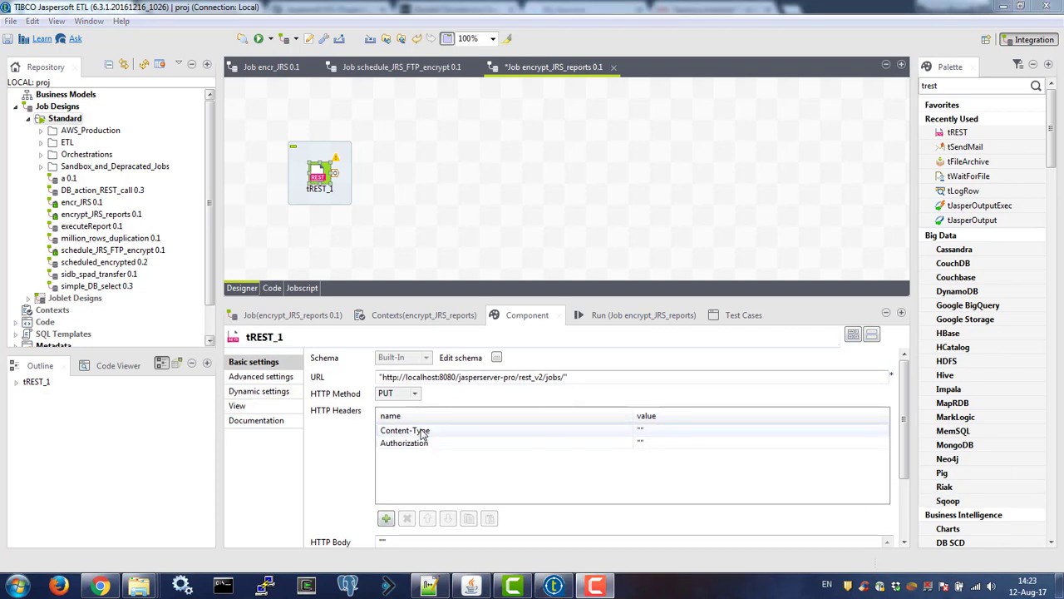
Step: Enclose the Content-Type header name in double quotes and set its value to "application/job+json"
{"action": "left_click", "coordinate": [422, 433]}
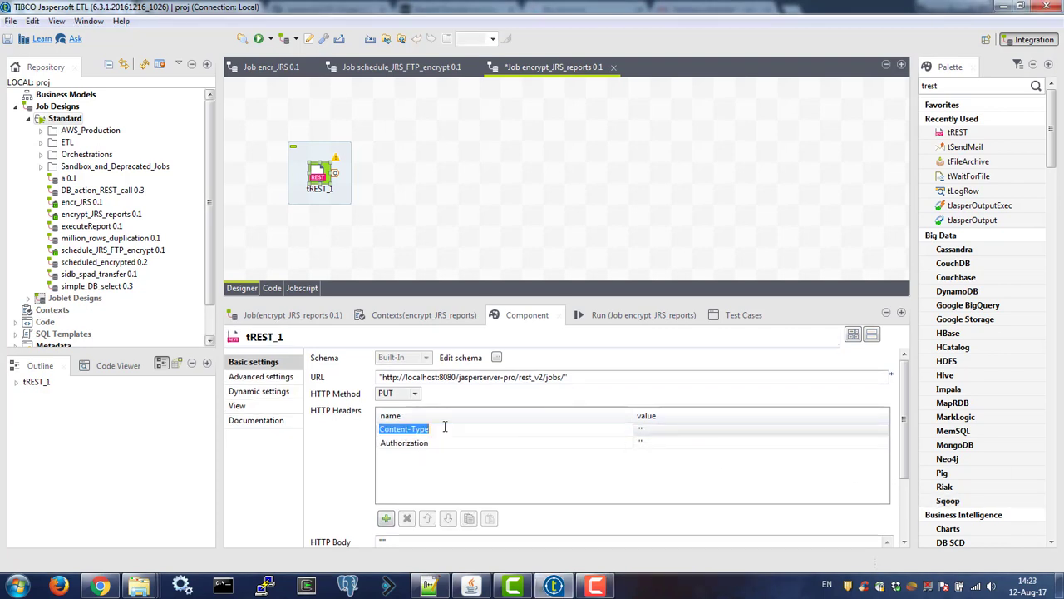
{"action": "left_click", "coordinate": [516, 429]}
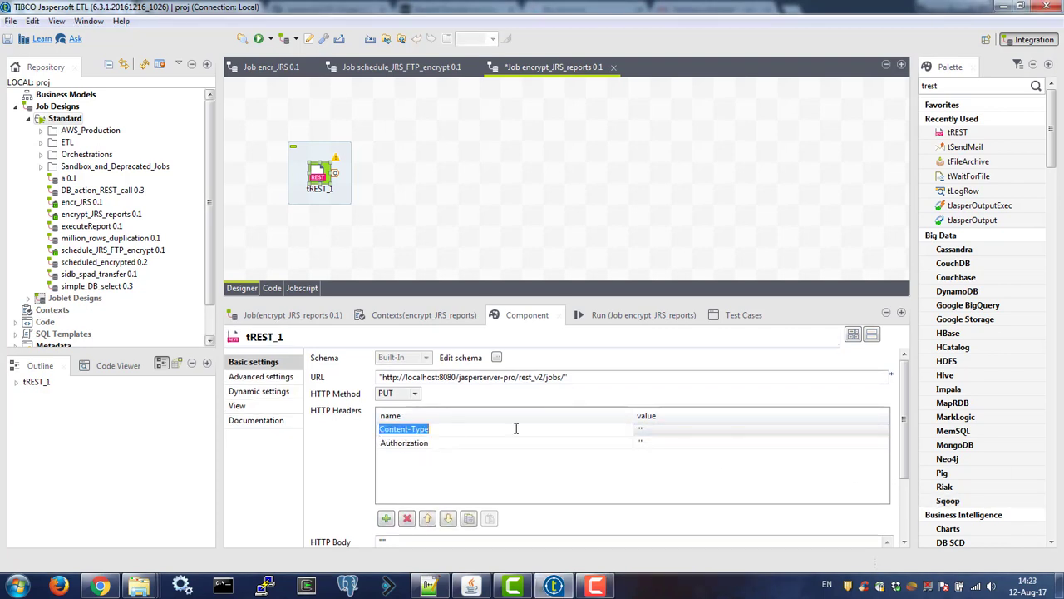
{"action": "key", "text": "Home"}
{"action": "type", "text": "\""}
{"action": "type", "text": "\""}
{"action": "left_click", "coordinate": [674, 429]}
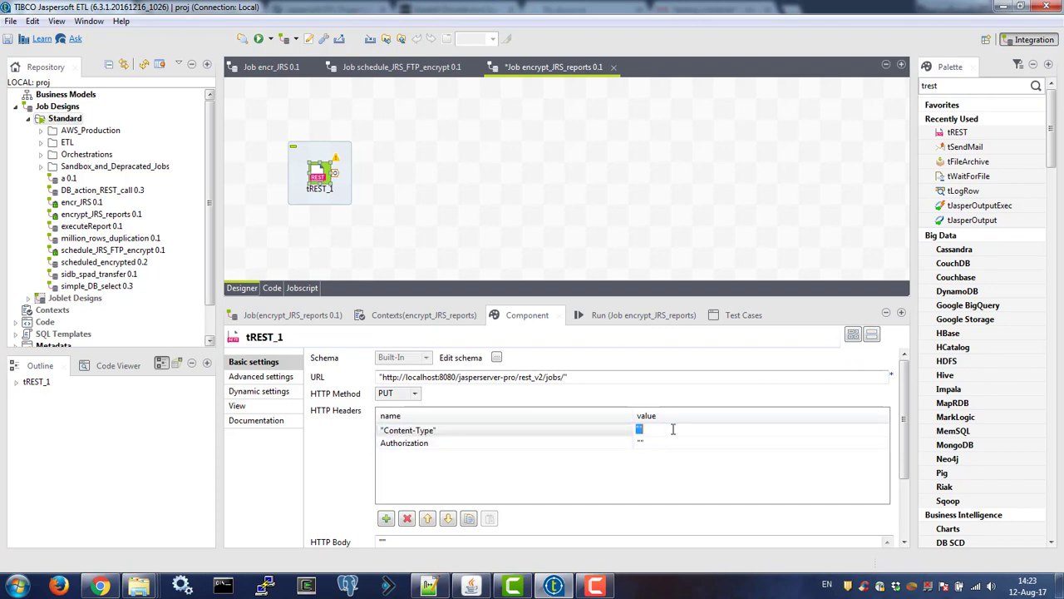
{"action": "left_click", "coordinate": [640, 429]}
{"action": "type", "text": "application/job+json"}
{"action": "left_click", "coordinate": [537, 442]}
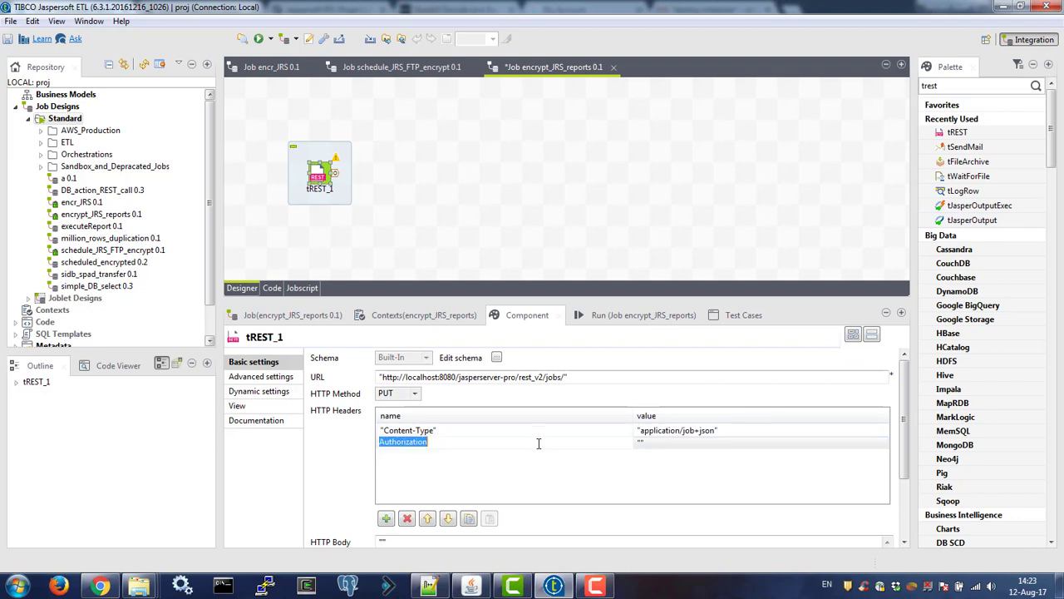
{"action": "left_click", "coordinate": [635, 468]}
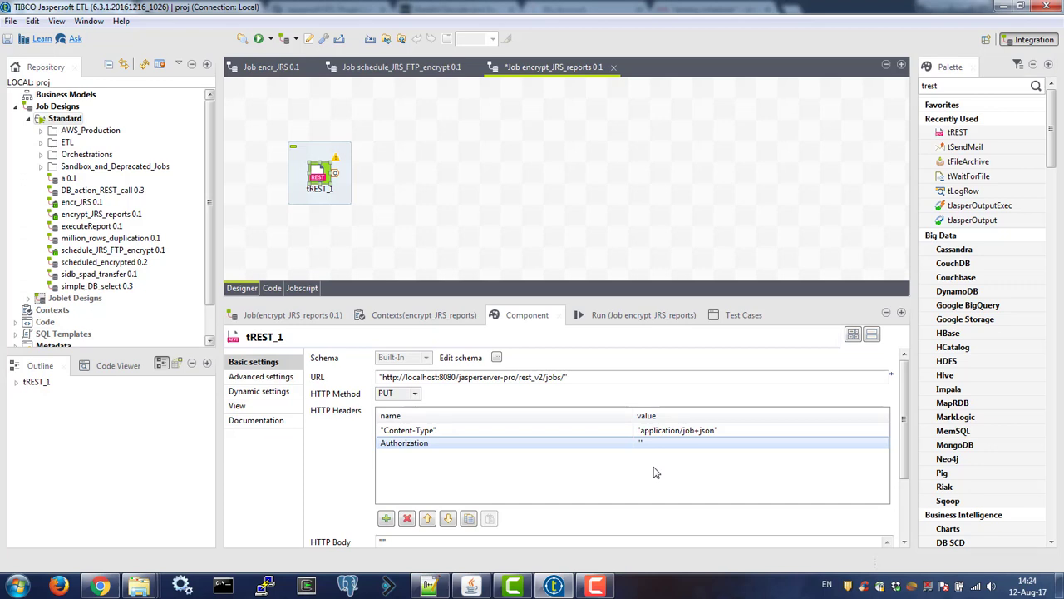
Step: Switch to the Base64 encoder in Chrome, encode the JasperReports Server username and password joined by a colon, and copy the encoded credentials
{"action": "left_click", "coordinate": [100, 586]}
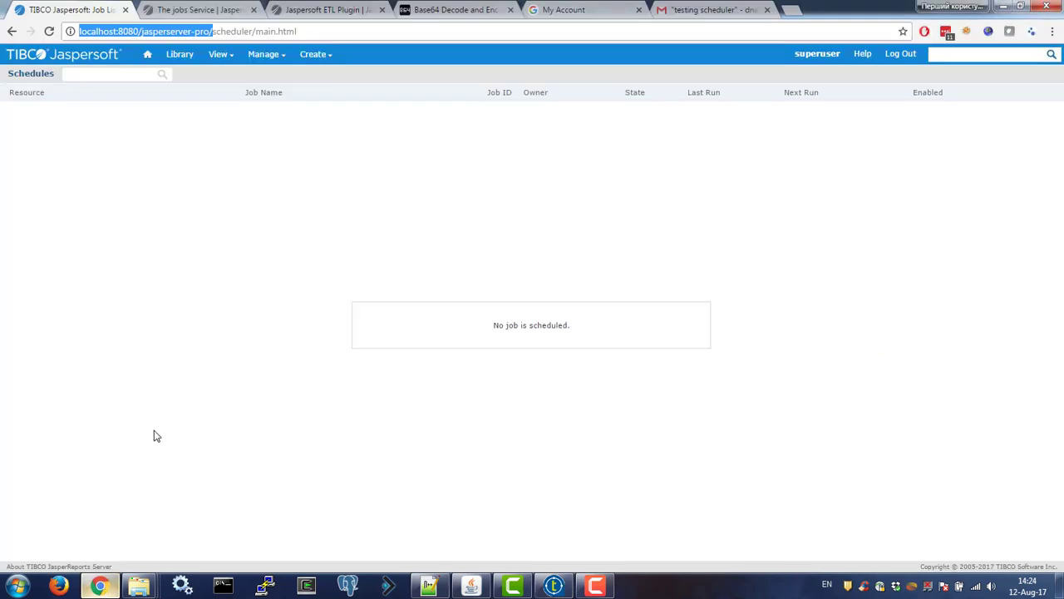
{"action": "left_click", "coordinate": [419, 15]}
{"action": "left_click", "coordinate": [350, 242]}
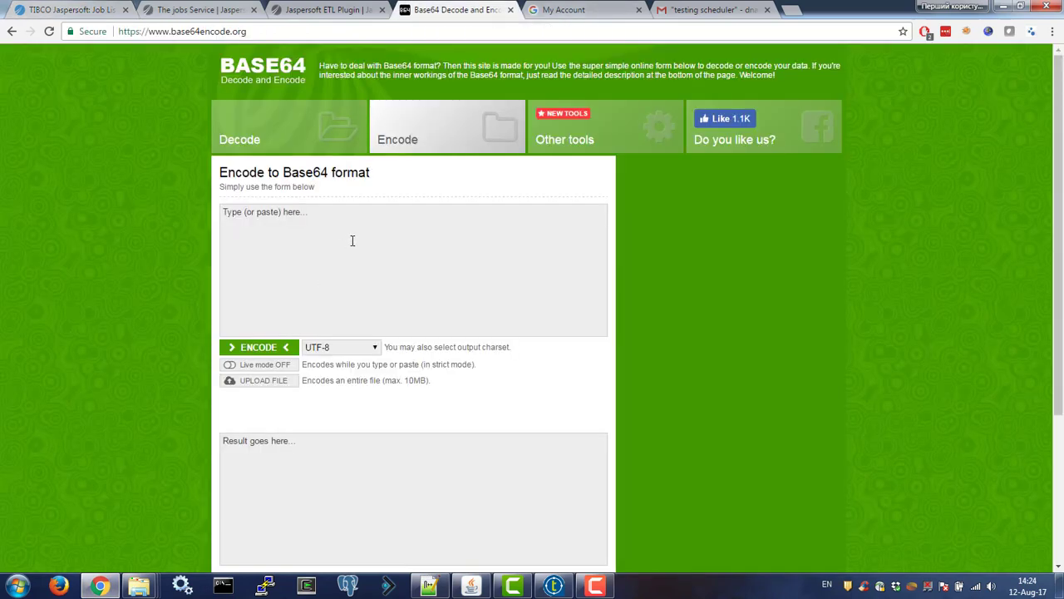
{"action": "type", "text": "superuser:superuser"}
{"action": "left_click", "coordinate": [266, 348]}
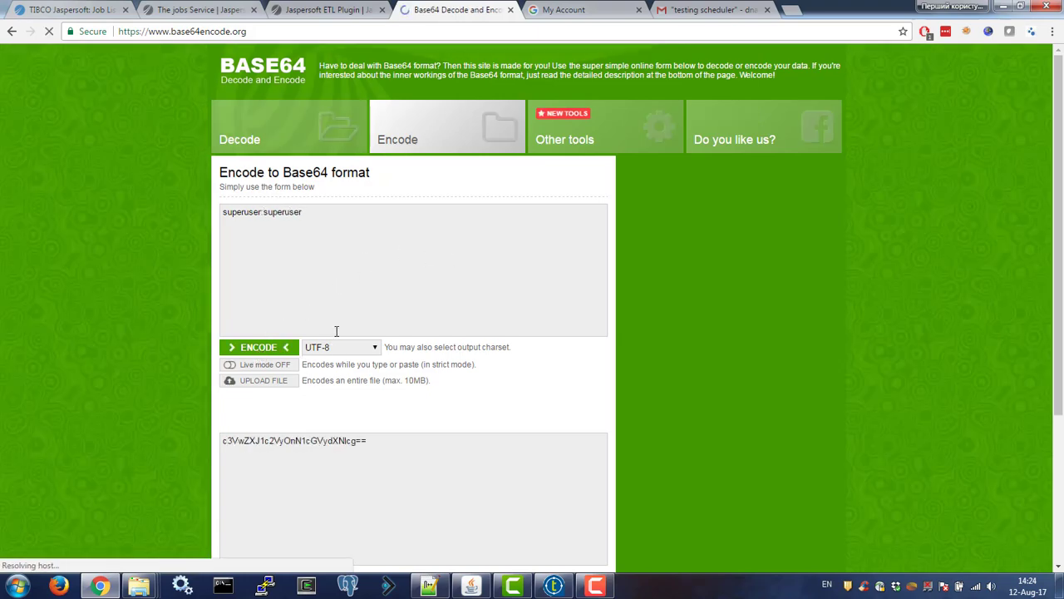
{"action": "left_click_drag", "start_coordinate": [391, 441], "coordinate": [171, 435]}
{"action": "key", "text": "ctrl+c"}
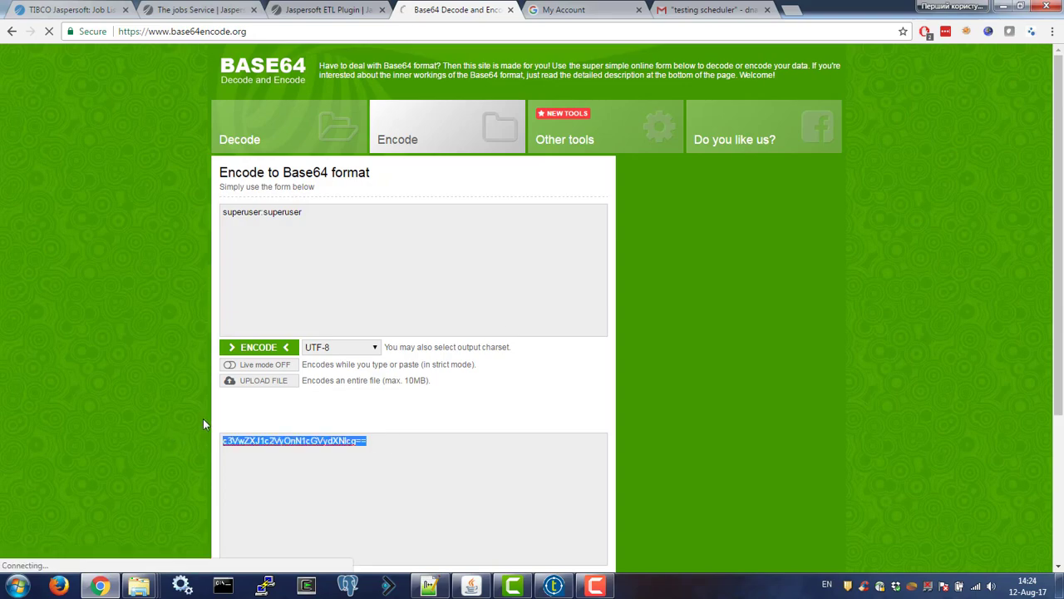
Step: Back in Jaspersoft ETL, set the Authorization header's value to "Basic", a space and the copied encoded credentials, all in double quotes
{"action": "left_click", "coordinate": [554, 586]}
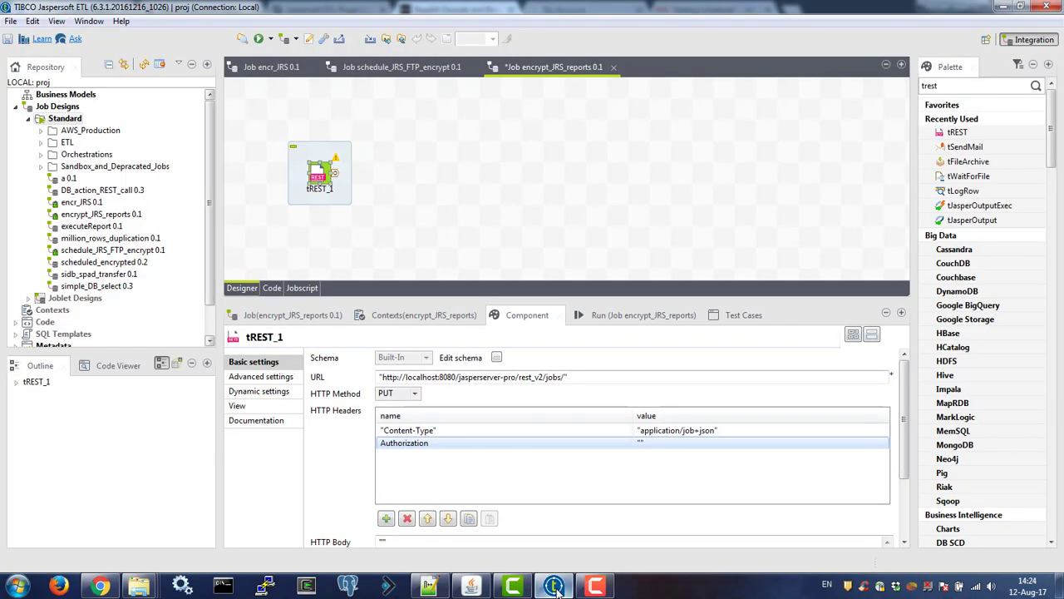
{"action": "left_click", "coordinate": [657, 443]}
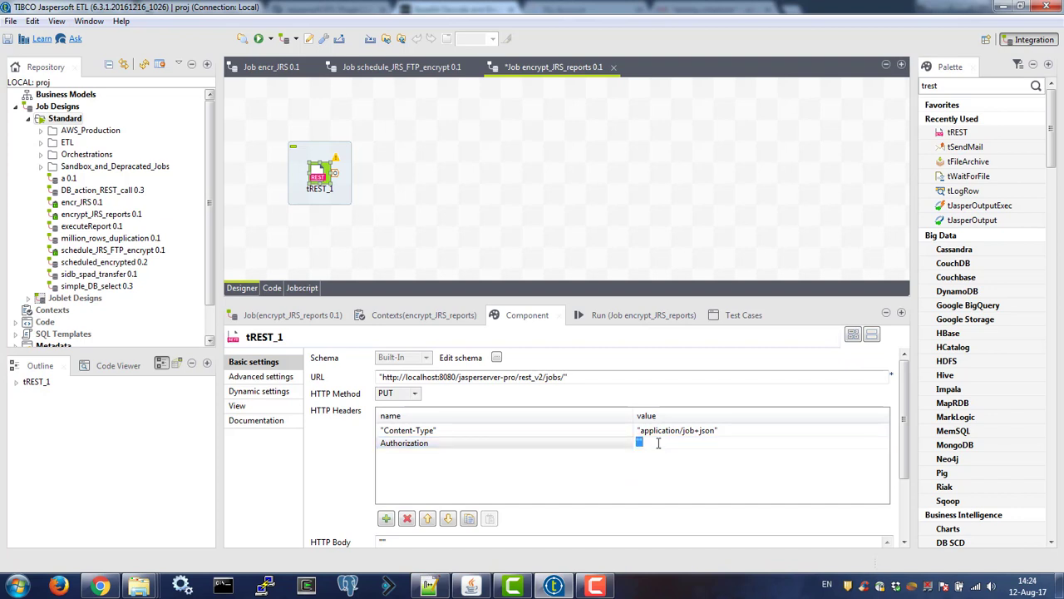
{"action": "type", "text": "\""}
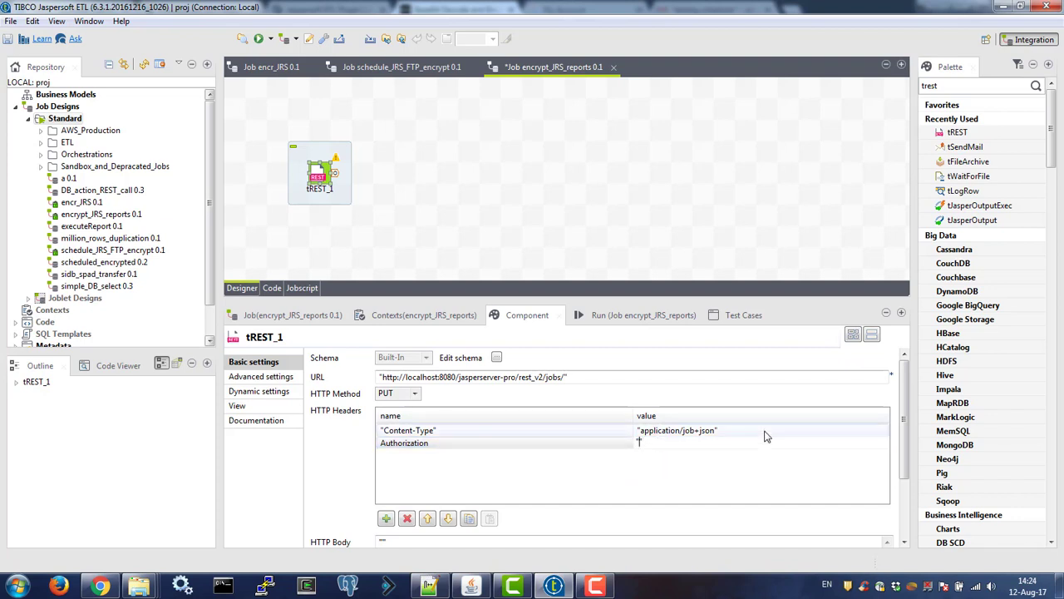
{"action": "key", "text": "ctrl+v"}
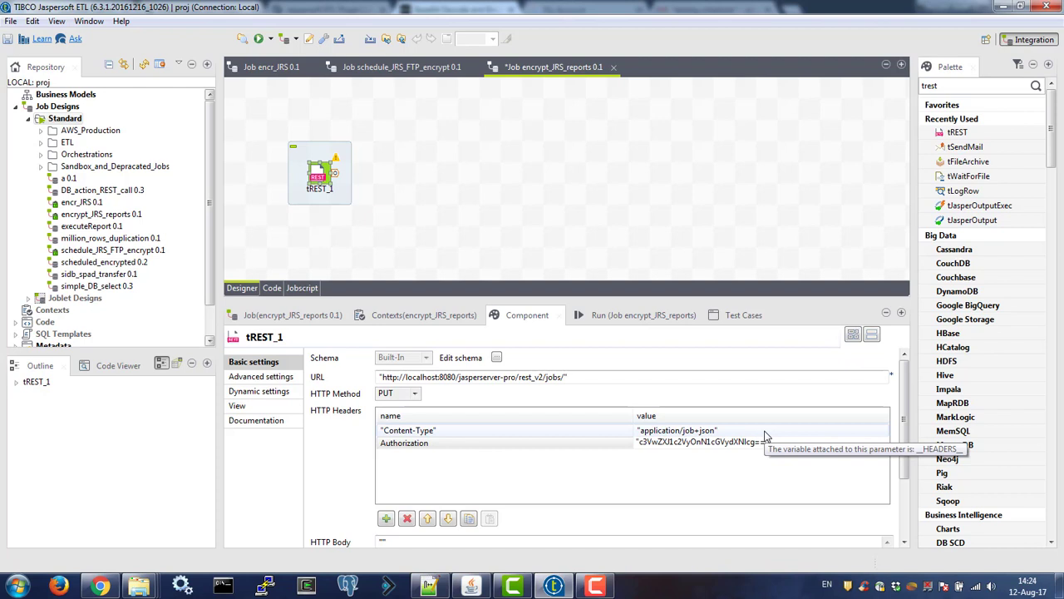
{"action": "key", "text": "Right"}
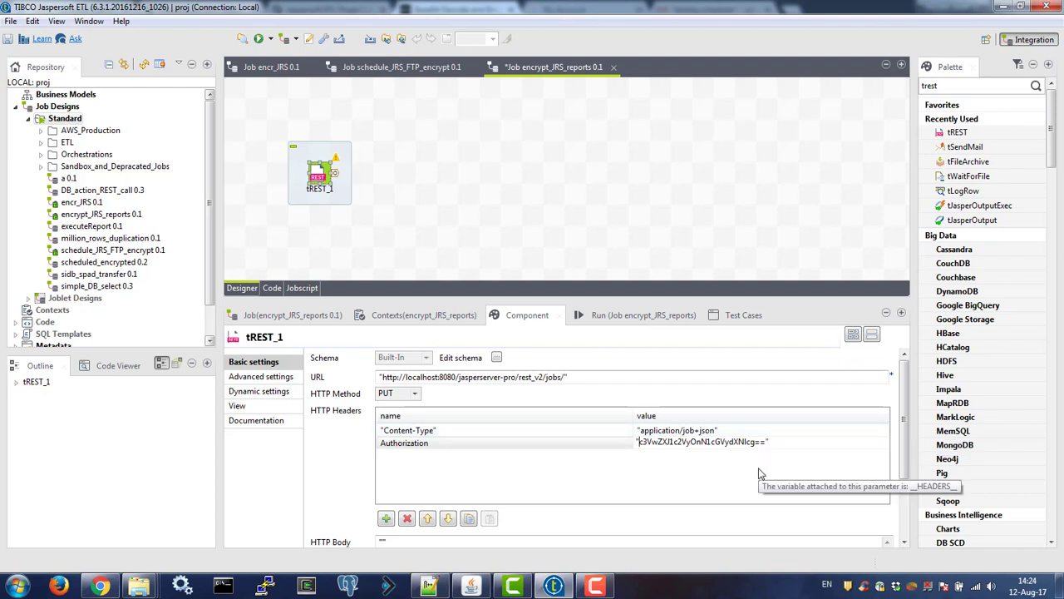
{"action": "type", "text": "Basic"}
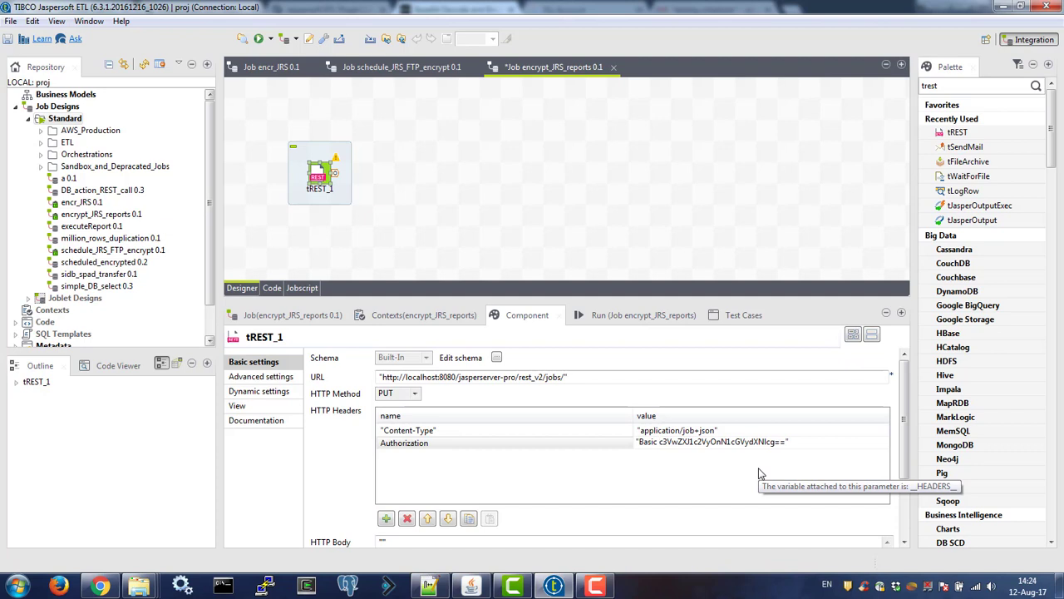
{"action": "key", "text": "Return"}
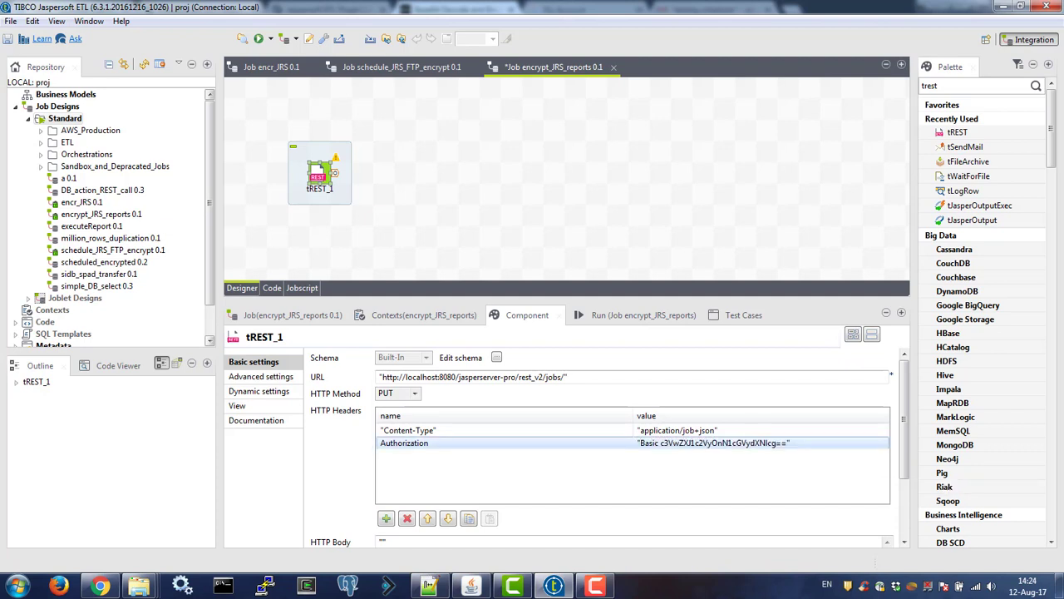
Step: View the tREST component's HTTP Body and switch to Chrome to consult the jobs service documentation on scheduling a report
{"action": "scroll", "coordinate": [399, 466], "scroll_direction": "down", "scroll_amount": 3}
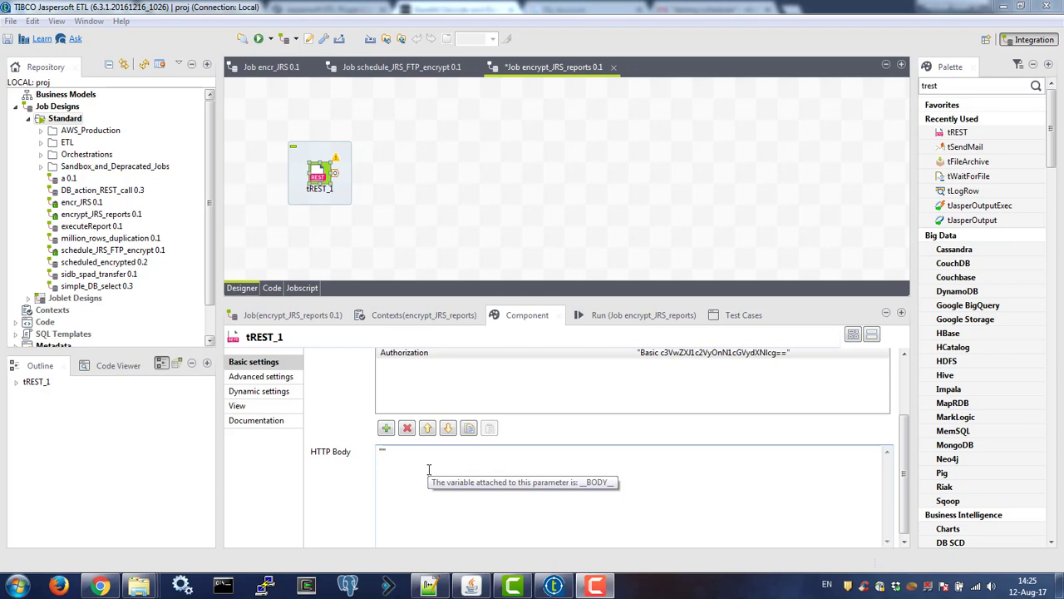
{"action": "left_click", "coordinate": [100, 587]}
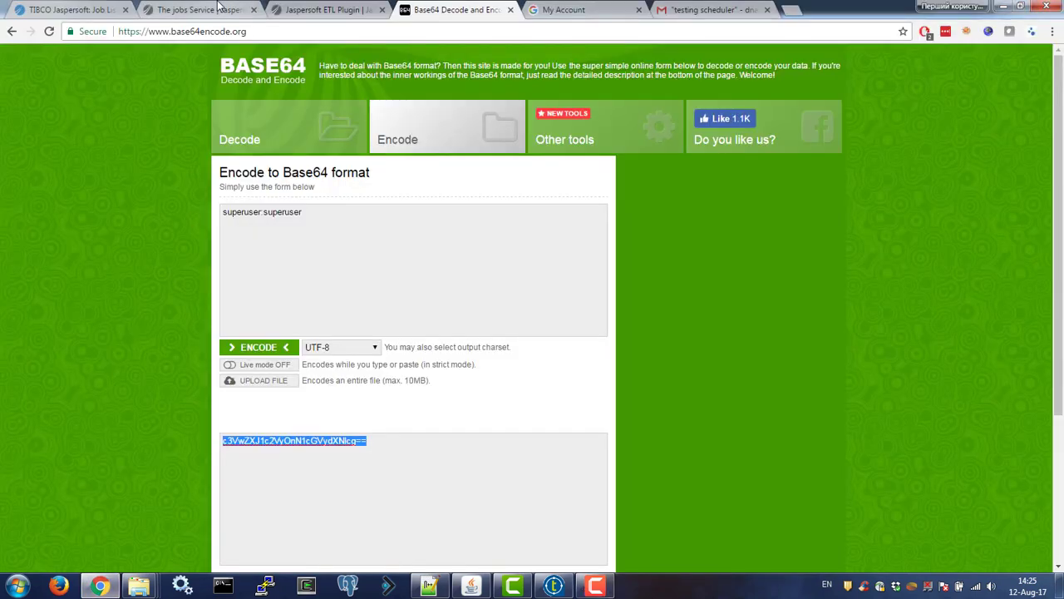
{"action": "left_click", "coordinate": [218, 7]}
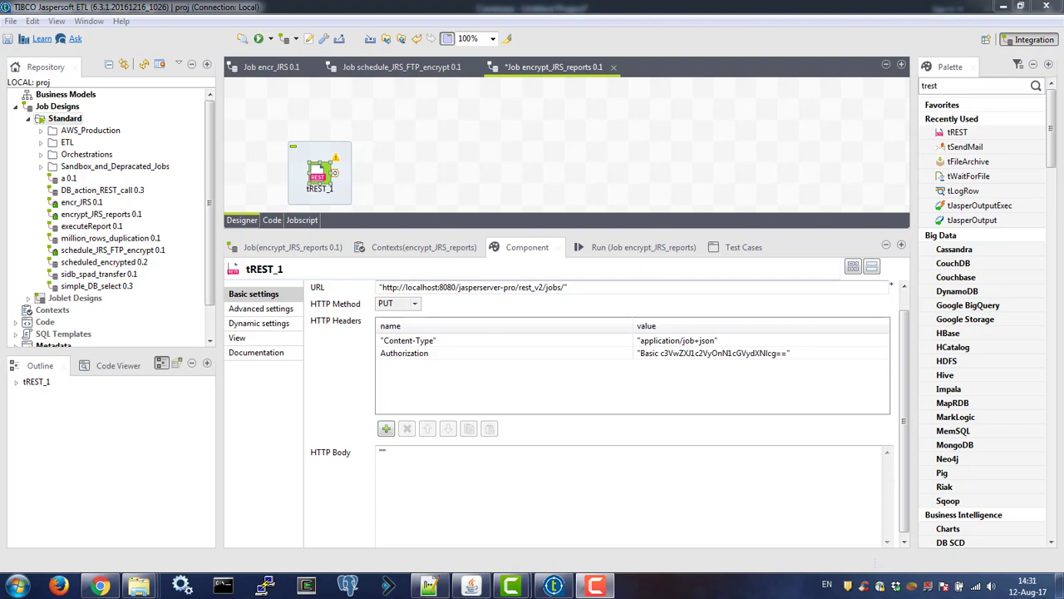
Step: In Chrome, open the JasperReports Server repository and start a new schedule for 01. Geographic Results by Segment Report
{"action": "left_click", "coordinate": [99, 585]}
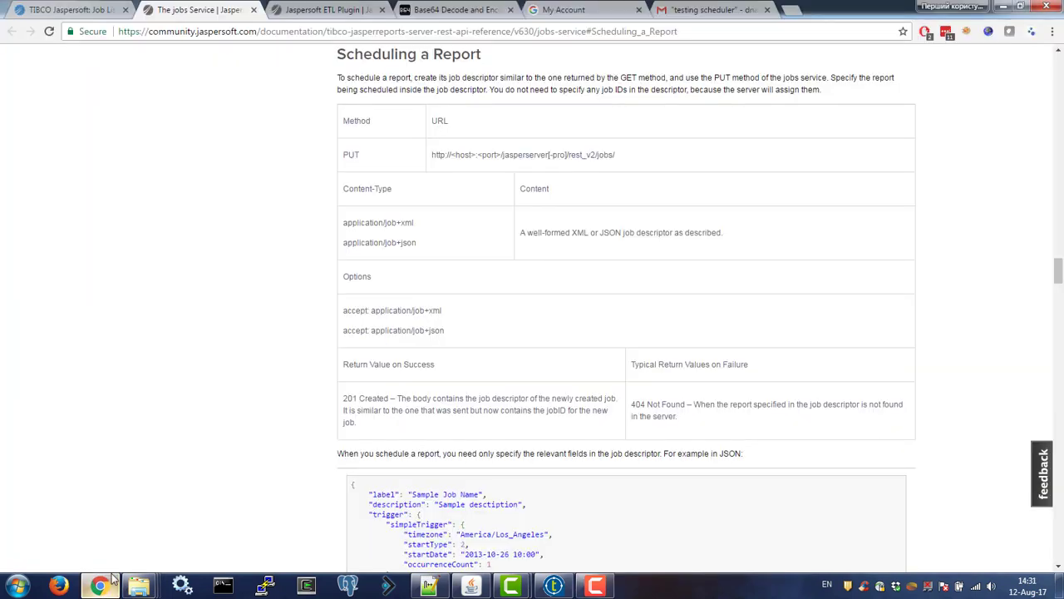
{"action": "left_click", "coordinate": [88, 10]}
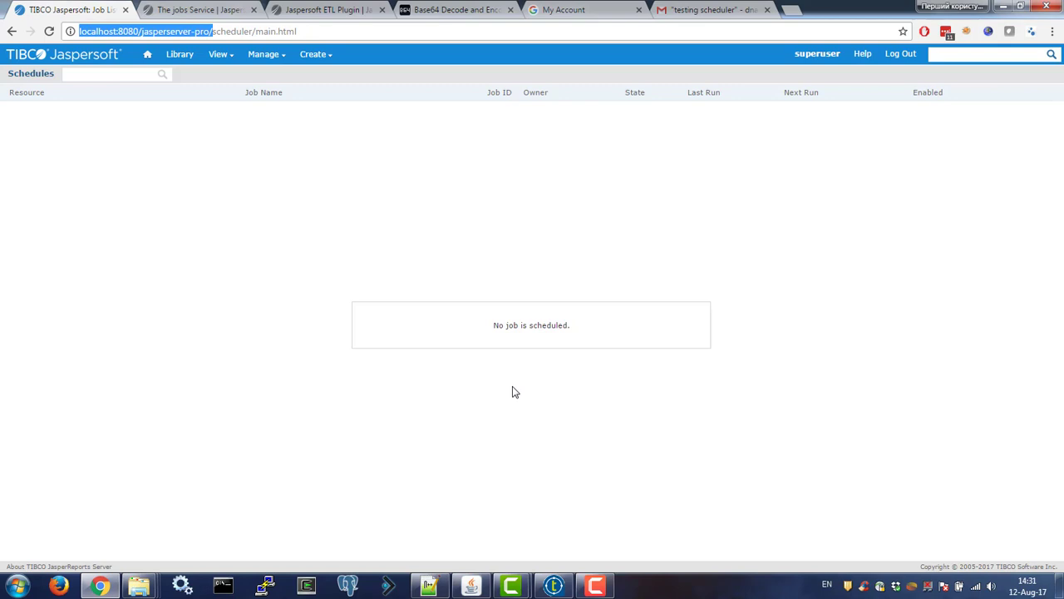
{"action": "mouse_move", "coordinate": [226, 60]}
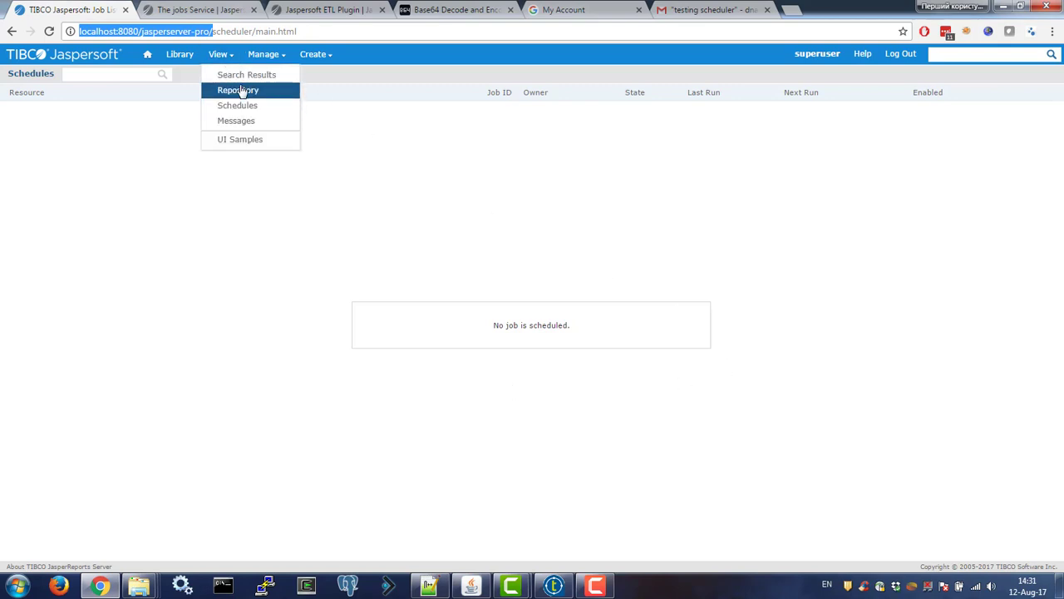
{"action": "left_click", "coordinate": [241, 90]}
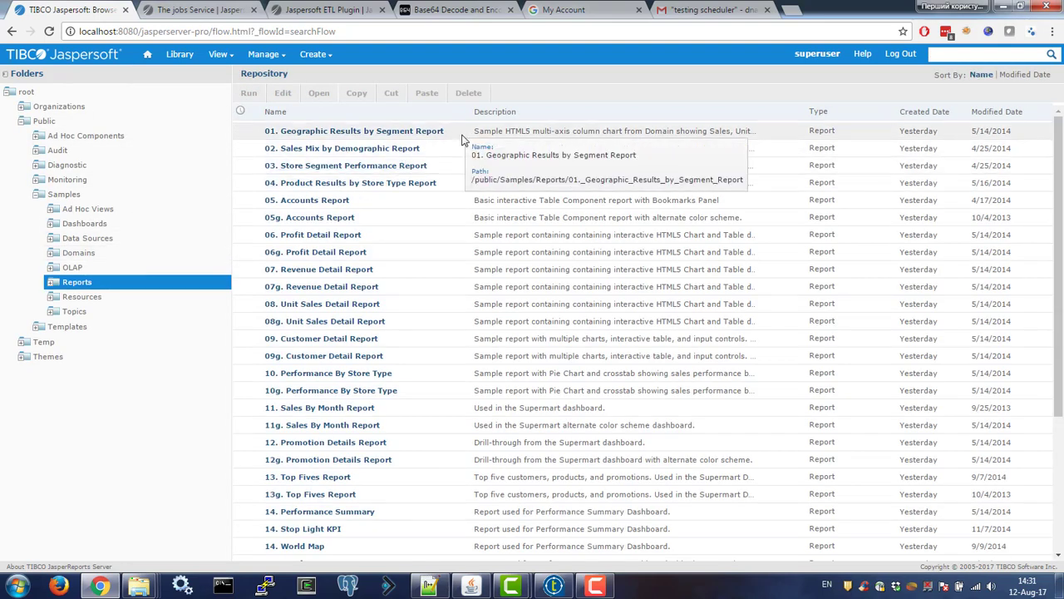
{"action": "right_click", "coordinate": [462, 139]}
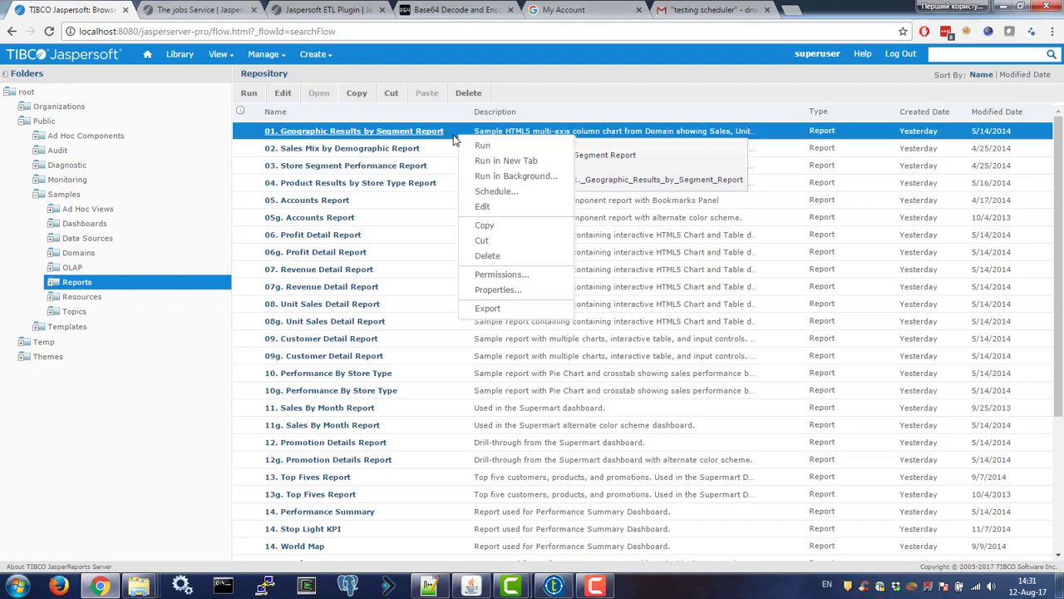
{"action": "left_click", "coordinate": [525, 191]}
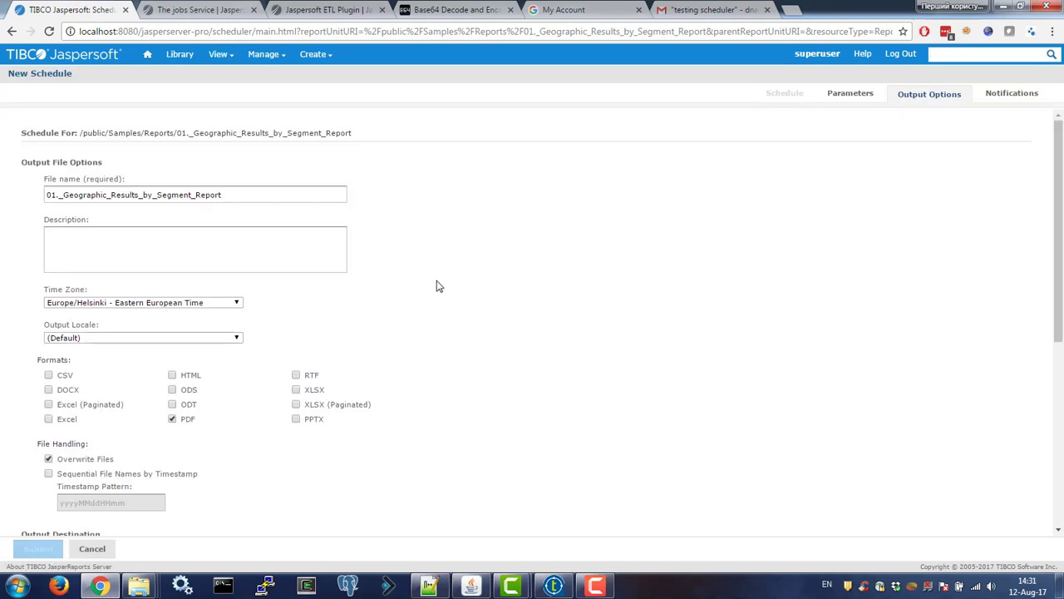
Step: Add CSV and XLSX to the schedule's output formats and enable sequential file names by timestamp
{"action": "scroll", "coordinate": [374, 320], "scroll_direction": "down", "scroll_amount": 2}
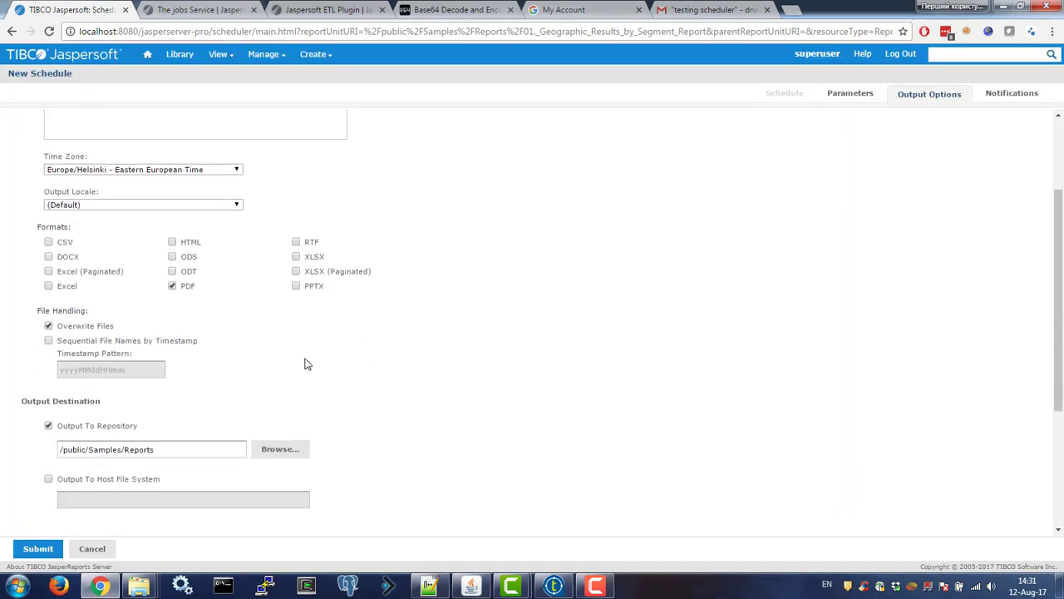
{"action": "left_click", "coordinate": [48, 242]}
{"action": "left_click", "coordinate": [48, 341]}
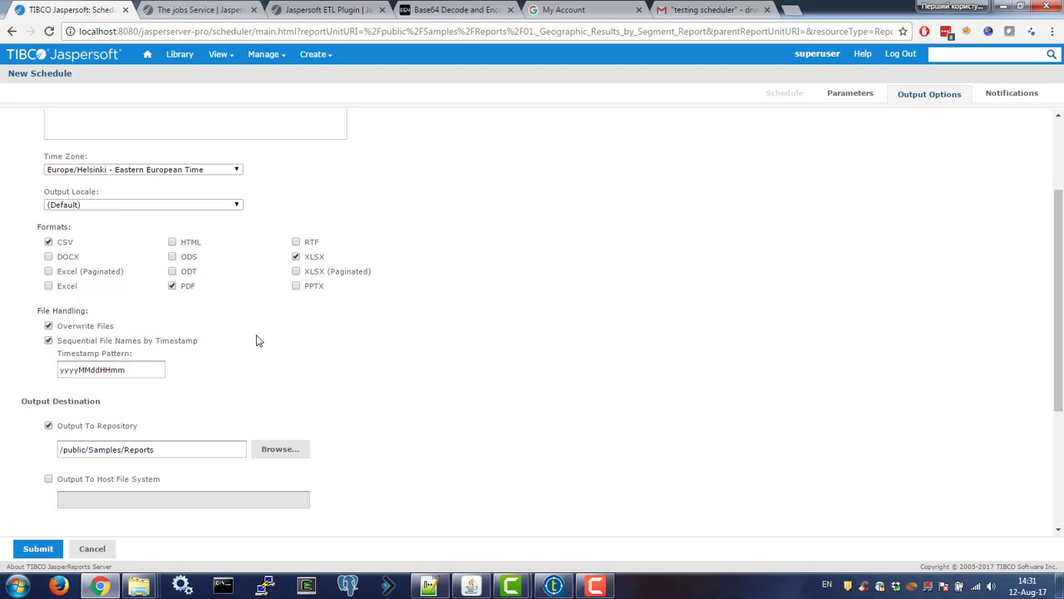
Step: Change the schedule's output destination by disabling Output To Repository and enabling Output To Host File System
{"action": "scroll", "coordinate": [263, 341], "scroll_direction": "down", "scroll_amount": 1}
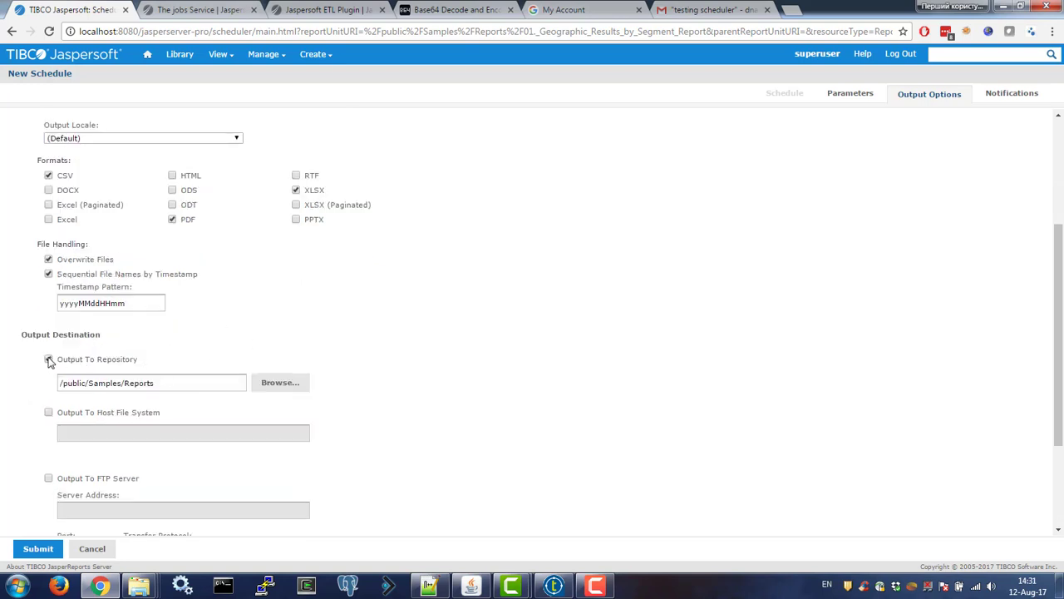
{"action": "left_click", "coordinate": [48, 360]}
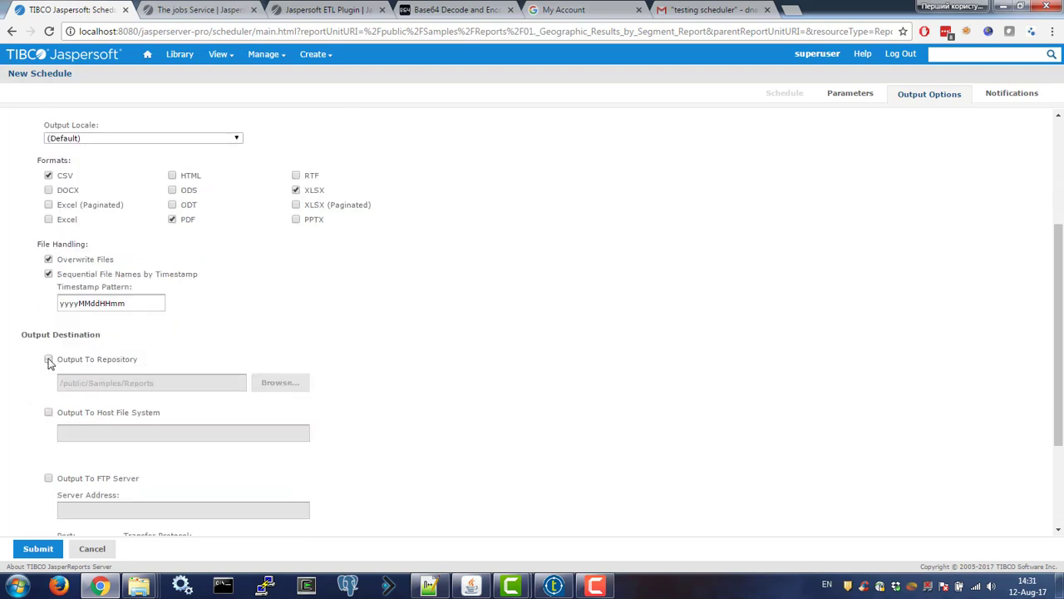
{"action": "left_click", "coordinate": [48, 413]}
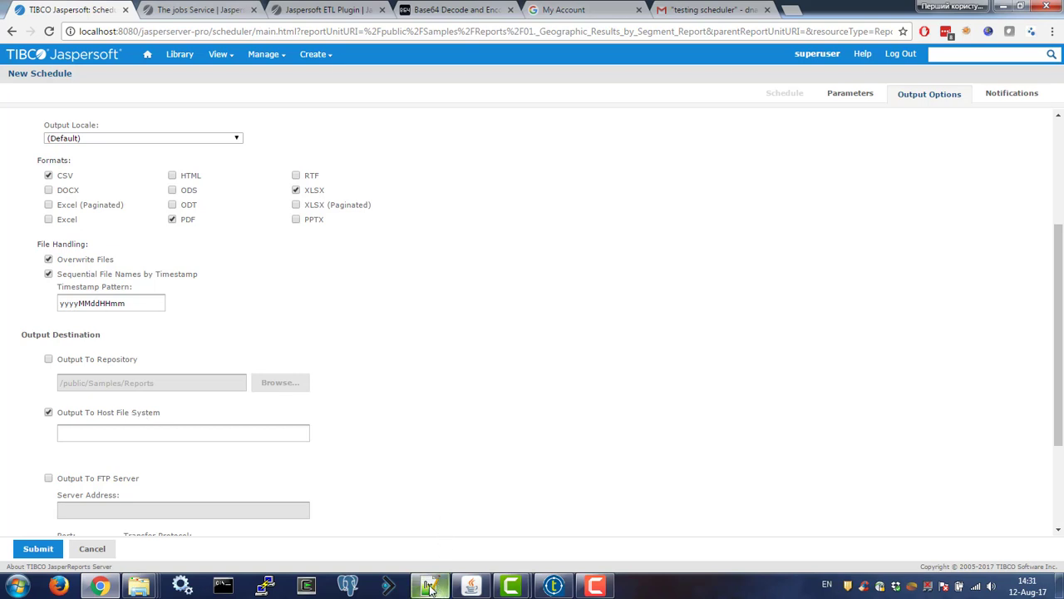
Step: Switch to Windows Explorer, open the WEB-INF folder inside jasperserver-pro and select applicationContext.xml
{"action": "mouse_move", "coordinate": [139, 587]}
{"action": "left_click", "coordinate": [245, 479]}
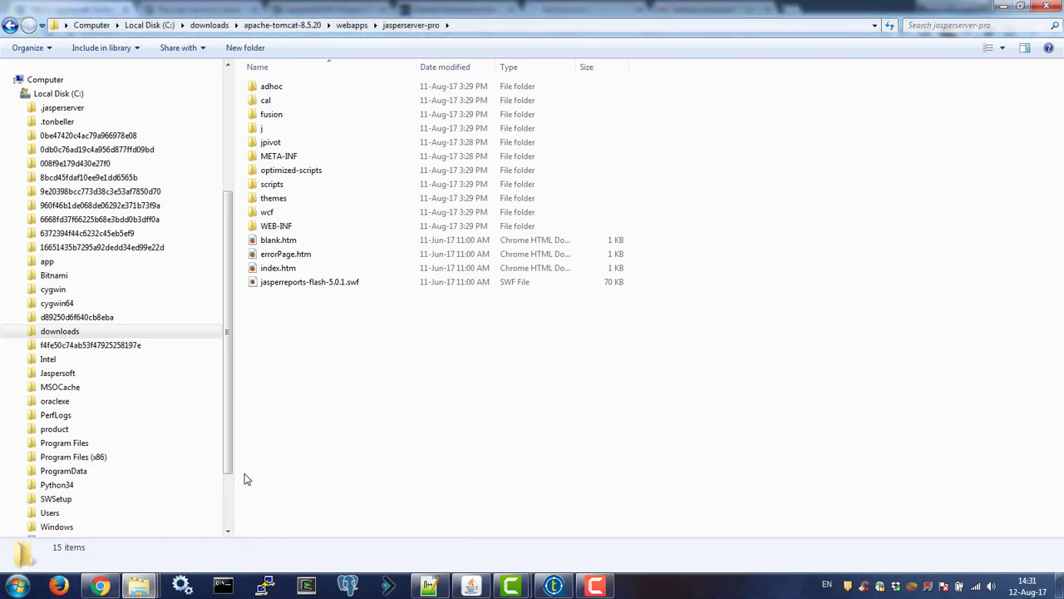
{"action": "double_click", "coordinate": [300, 230]}
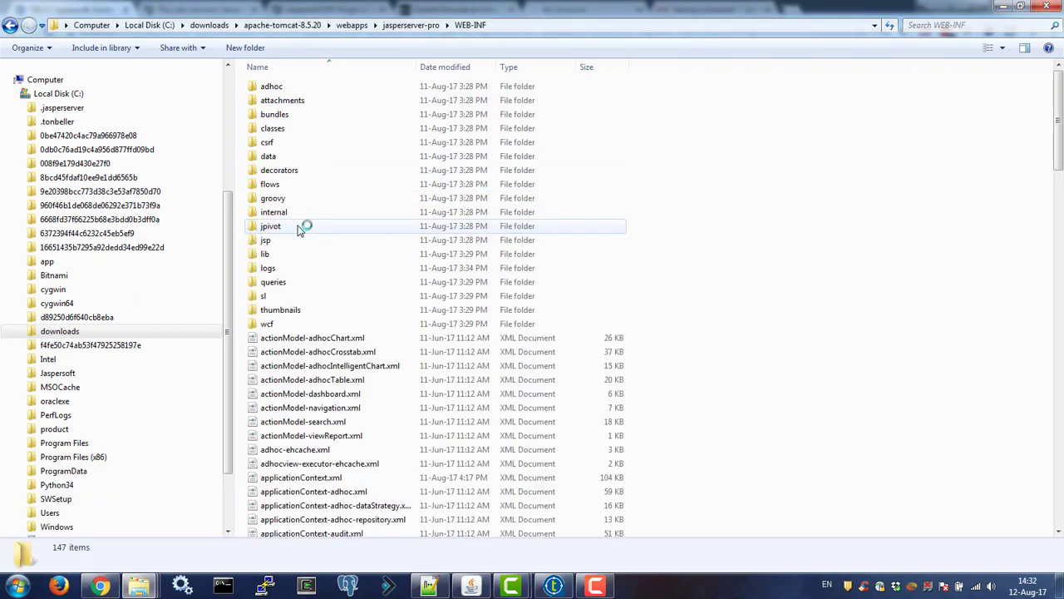
{"action": "left_click", "coordinate": [331, 284]}
{"action": "key", "text": "a"}
{"action": "key", "text": "p"}
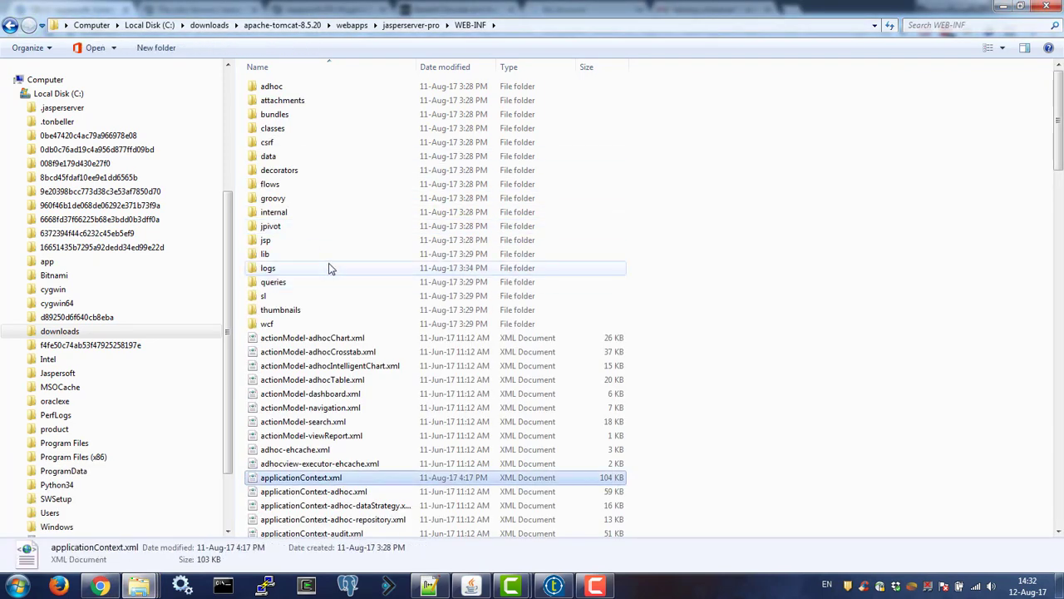
Step: Open applicationContext.xml in Notepad++ and check the value of the enableSaveToHostFS property
{"action": "key", "text": "shift+F10"}
{"action": "key", "text": "Down"}
{"action": "key", "text": "Down"}
{"action": "key", "text": "Down"}
{"action": "key", "text": "Down"}
{"action": "key", "text": "Down"}
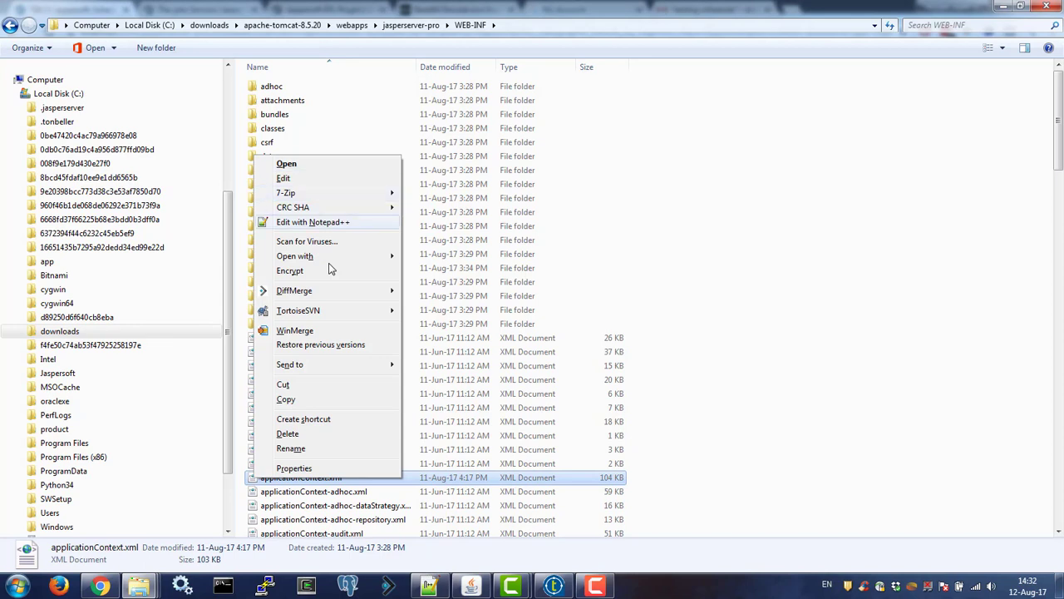
{"action": "key", "text": "Return"}
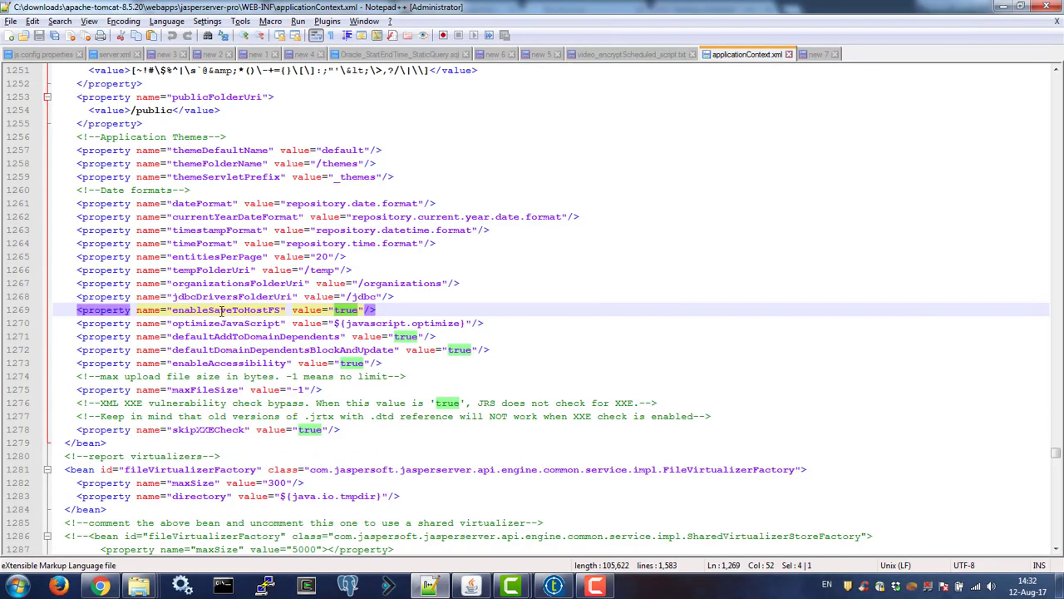
{"action": "double_click", "coordinate": [216, 310]}
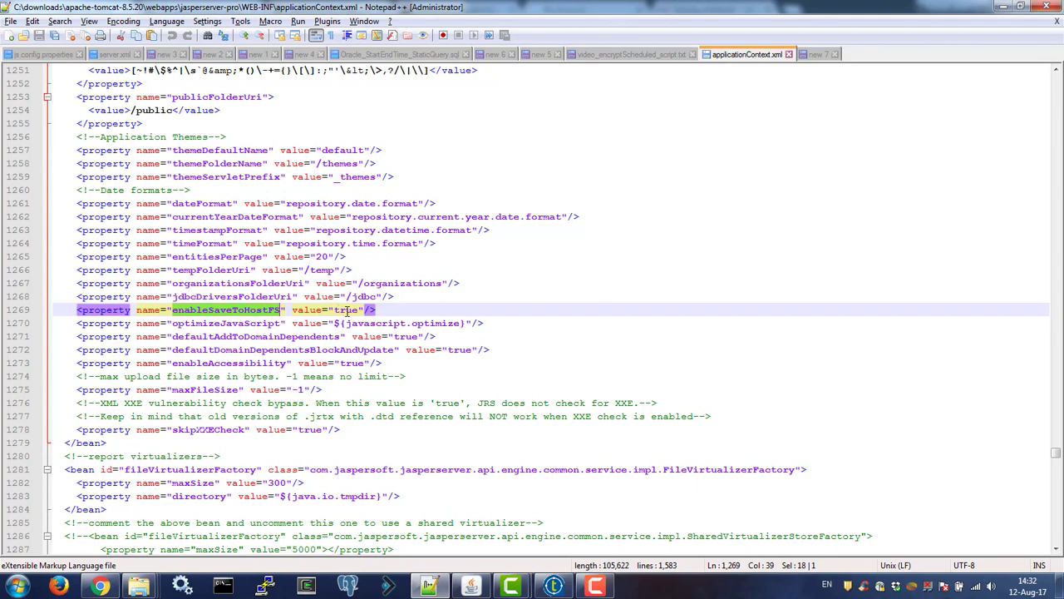
{"action": "double_click", "coordinate": [348, 310]}
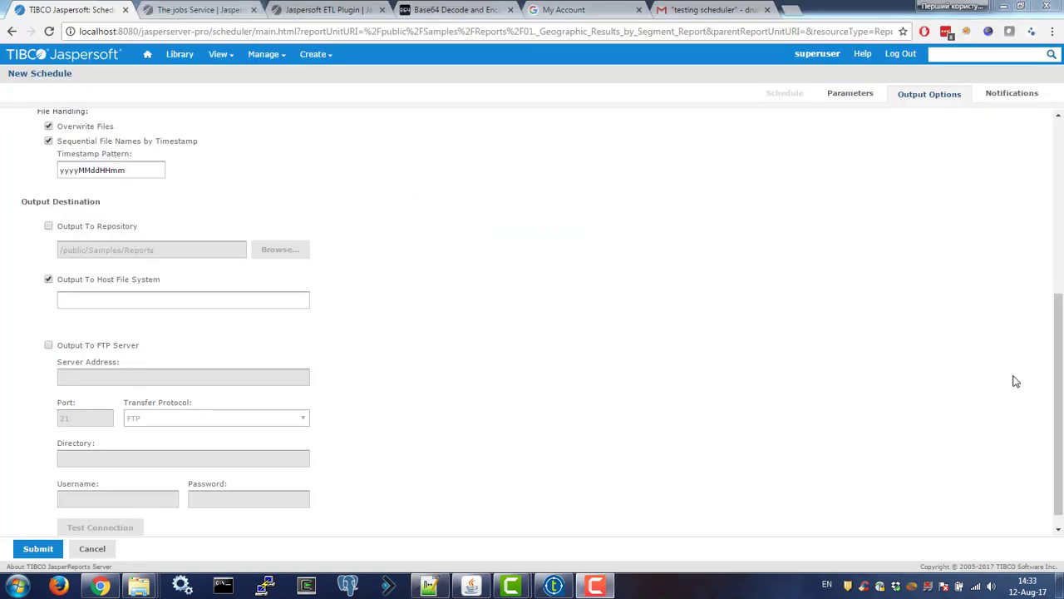
Step: Copy the JRS_scheduled_reports folder's path from Windows Explorer and set D:\downloads\JRS_scheduled_reports as the schedule's host file system output location
{"action": "left_click", "coordinate": [169, 300]}
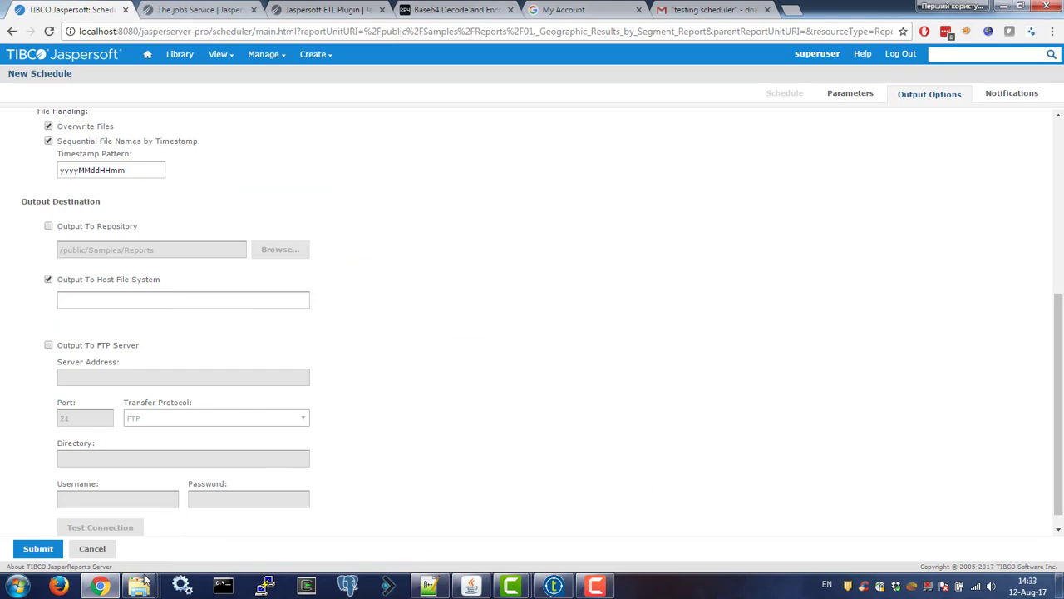
{"action": "mouse_move", "coordinate": [147, 582]}
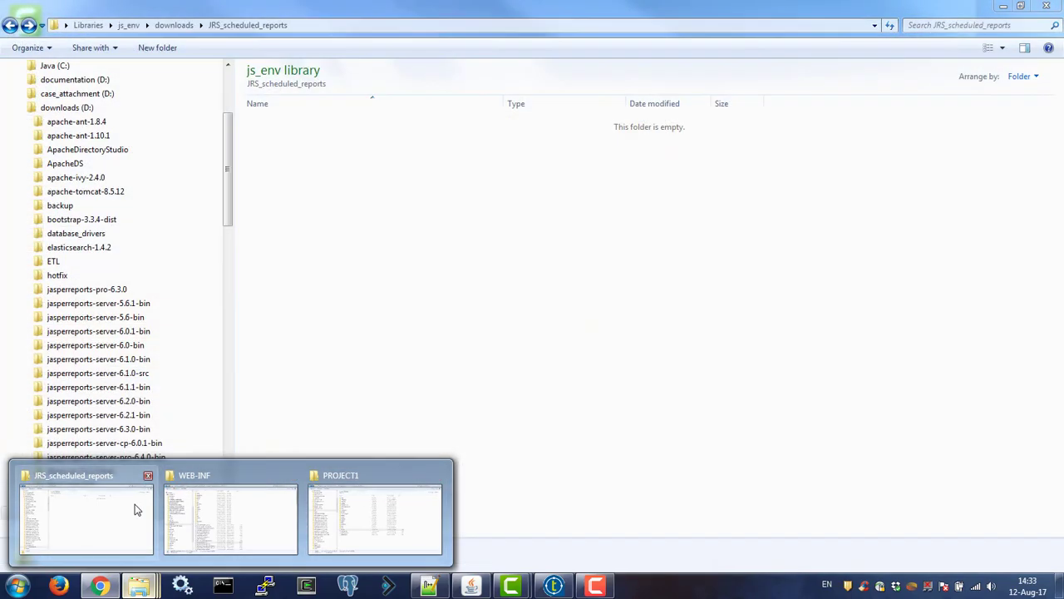
{"action": "left_click", "coordinate": [135, 439]}
{"action": "left_click", "coordinate": [307, 27]}
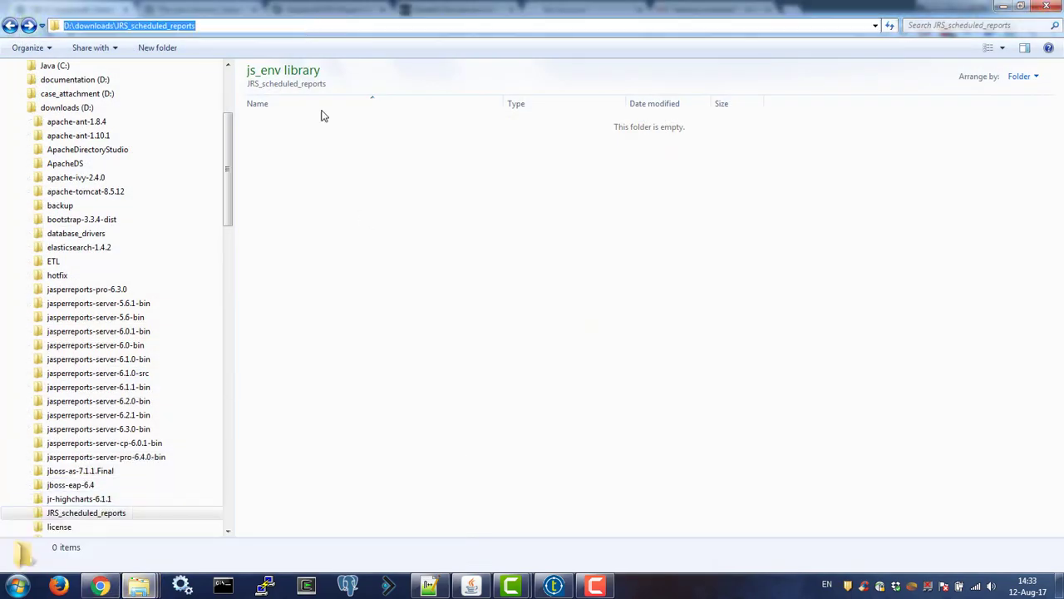
{"action": "key", "text": "alt+Tab"}
{"action": "left_click", "coordinate": [221, 302]}
{"action": "type", "text": "D:\\downloads\\JRS_scheduled_reports"}
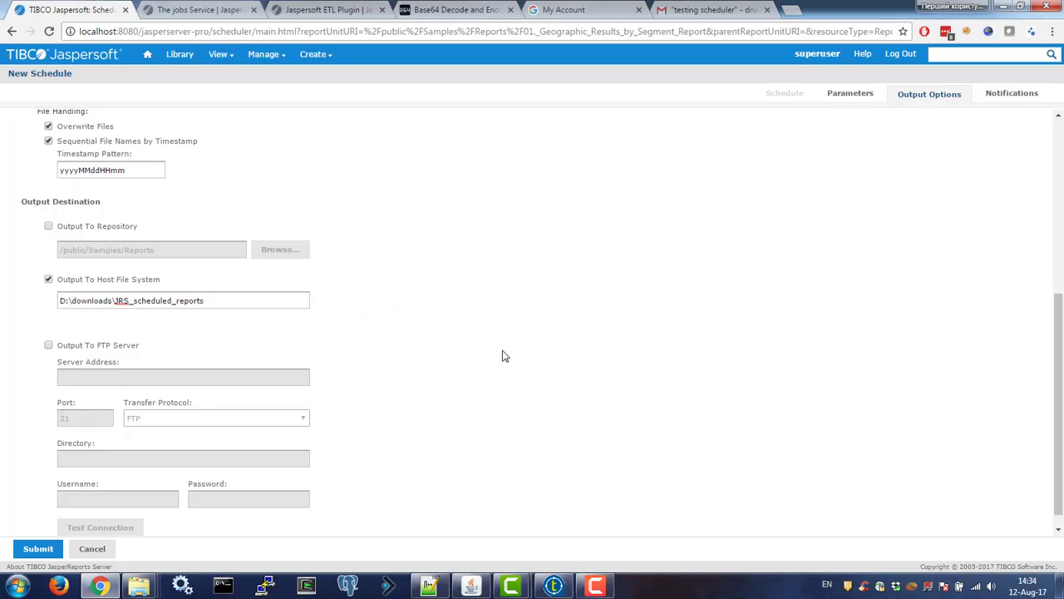
Step: Review the output options, submit the schedule and save it with the job name Immediate Execution
{"action": "scroll", "coordinate": [464, 361], "scroll_direction": "down", "scroll_amount": 1}
{"action": "scroll", "coordinate": [441, 416], "scroll_direction": "up", "scroll_amount": 4}
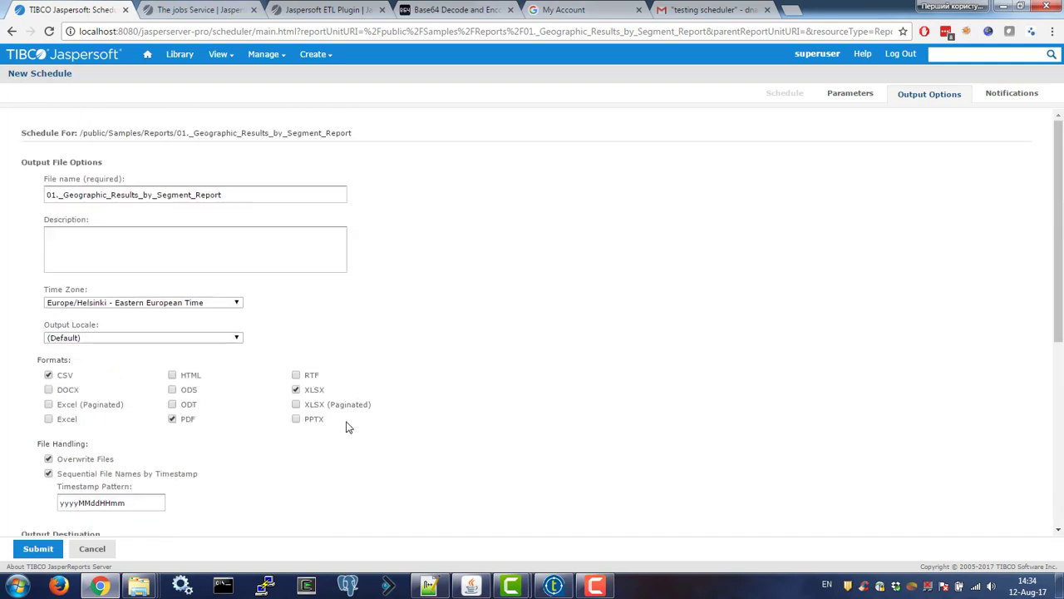
{"action": "left_click", "coordinate": [37, 549]}
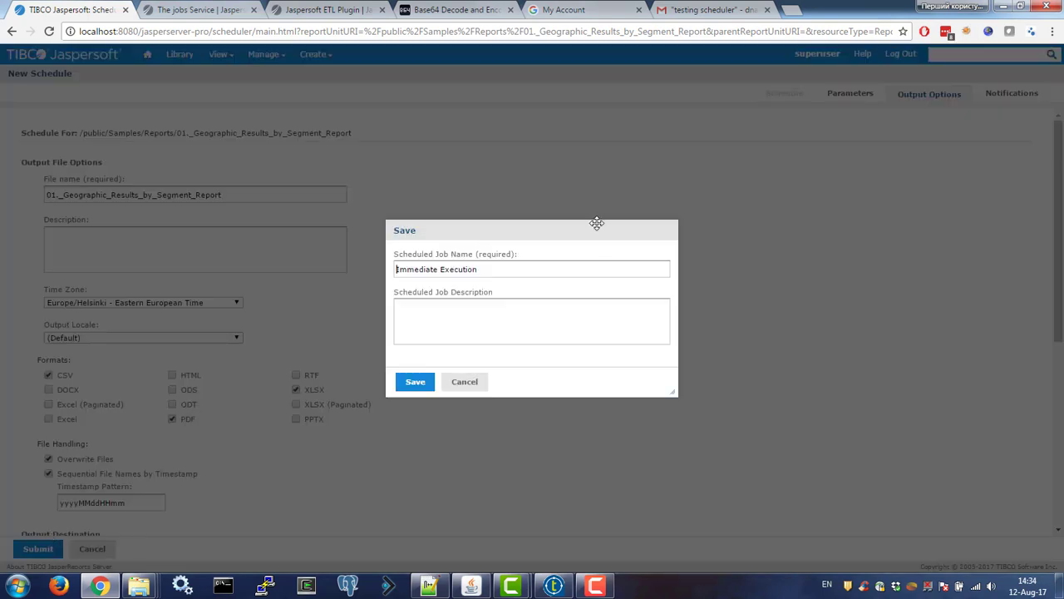
{"action": "left_click", "coordinate": [420, 385]}
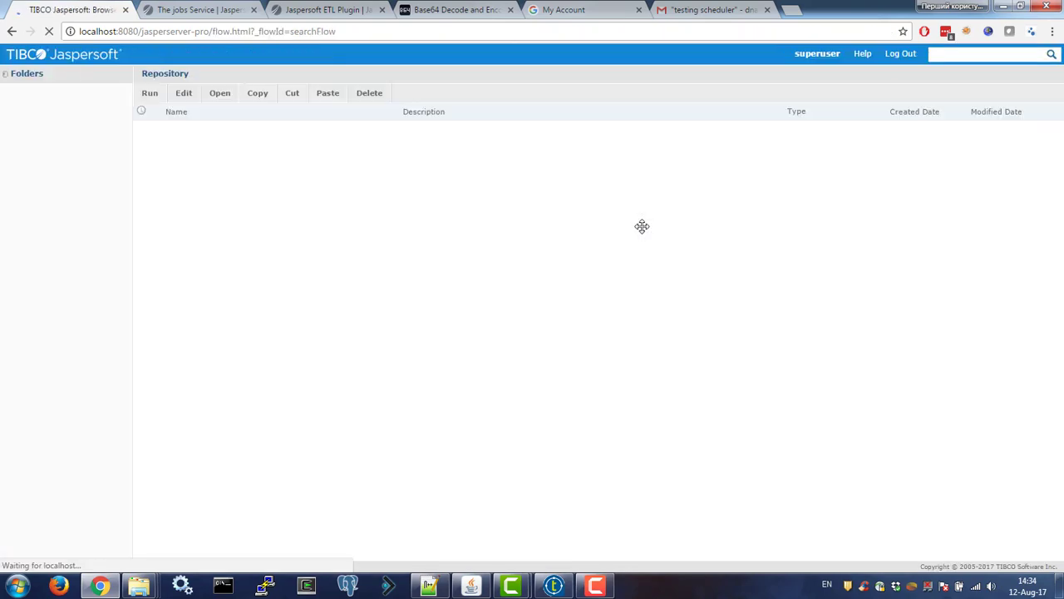
Step: Open the list of schedules and disable the Immediate Execution job for the Geographic Results by Segment Report
{"action": "mouse_move", "coordinate": [220, 54]}
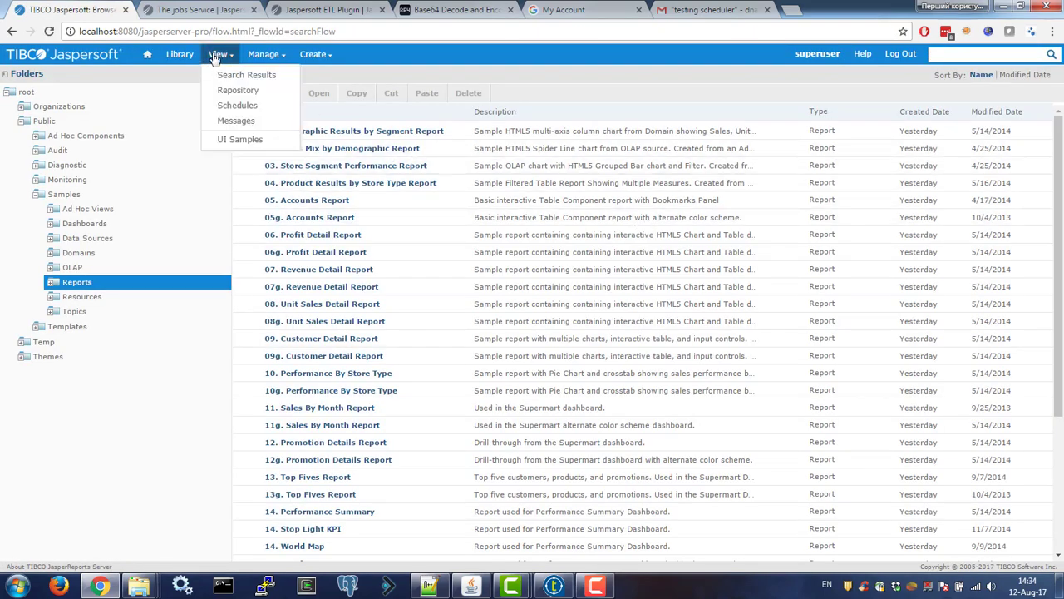
{"action": "left_click", "coordinate": [238, 105]}
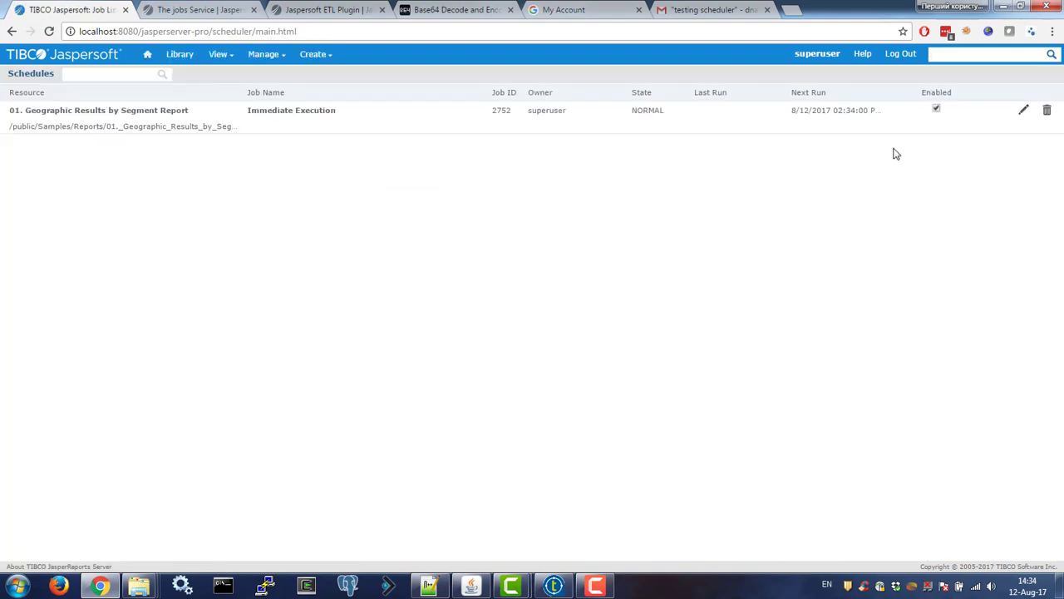
{"action": "left_click", "coordinate": [937, 108]}
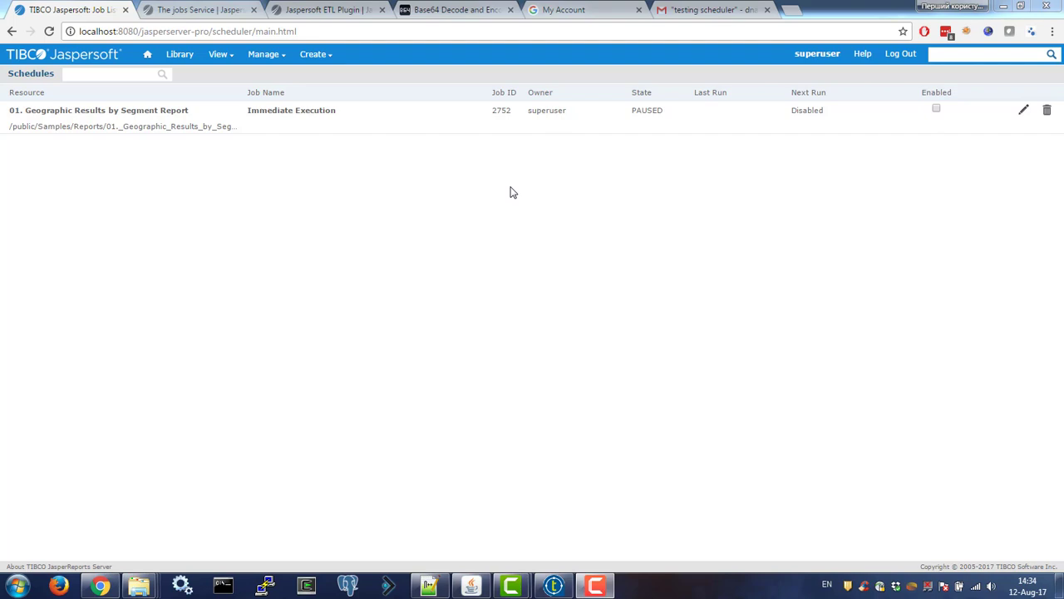
{"action": "double_click", "coordinate": [500, 112]}
{"action": "left_click", "coordinate": [509, 124]}
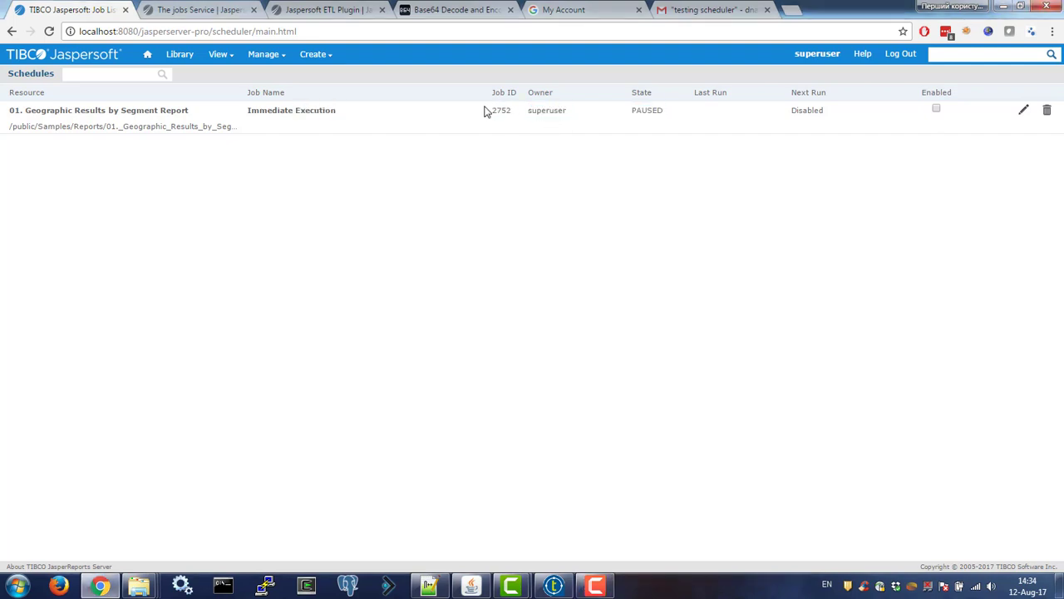
{"action": "left_click", "coordinate": [212, 31]}
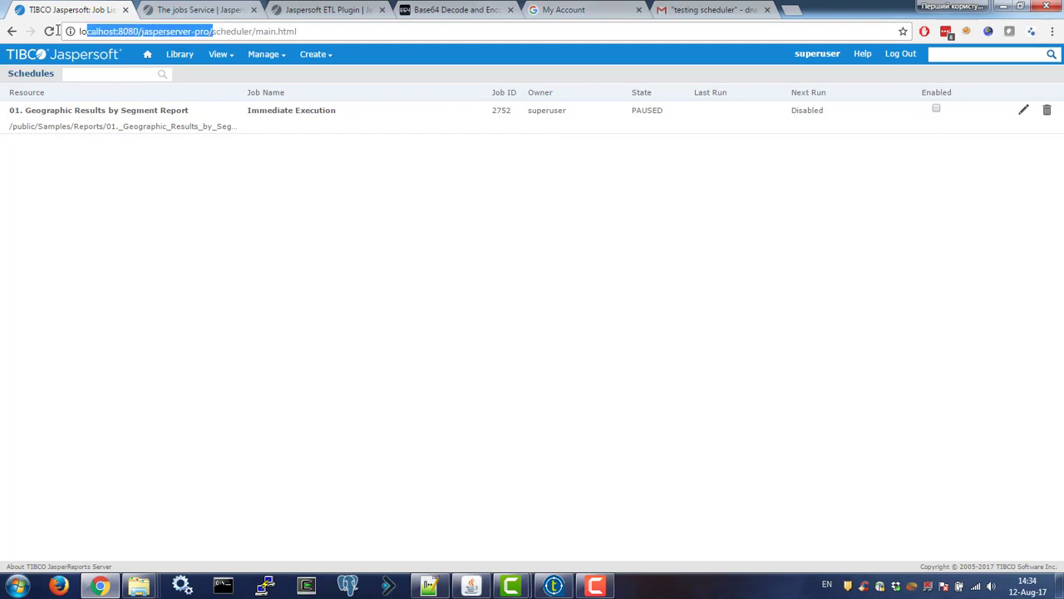
{"action": "key", "text": "ctrl+t"}
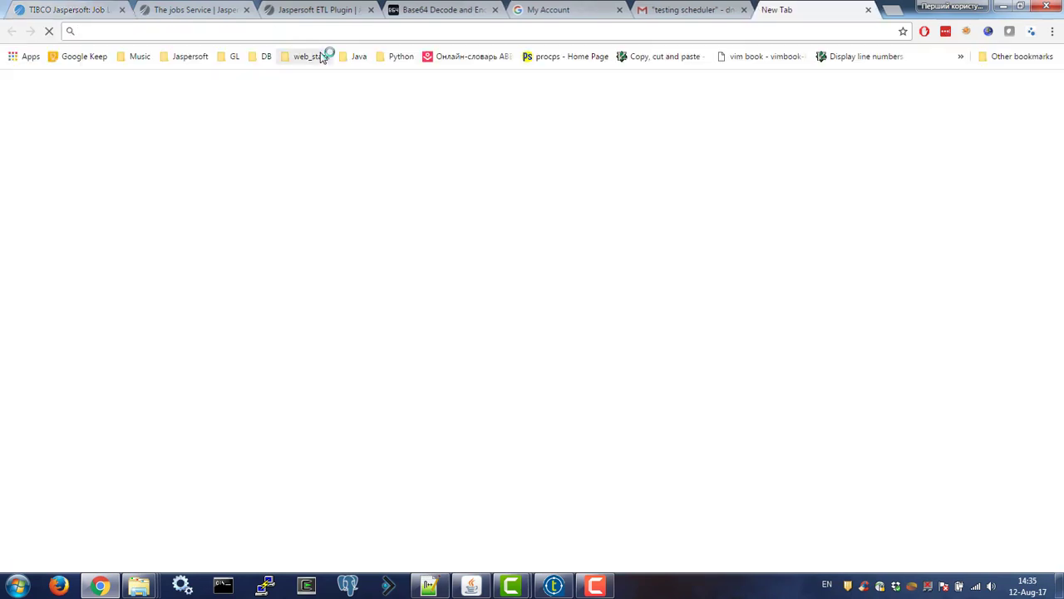
{"action": "type", "text": "http://localhost:8080/jasperserver-pro/"}
{"action": "type", "text": "r"}
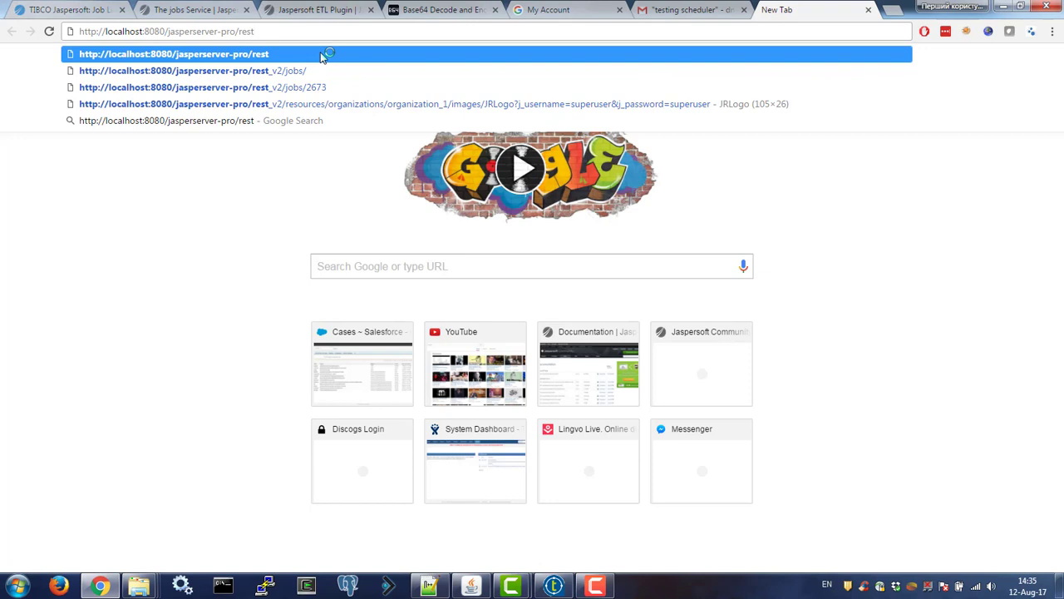
{"action": "key", "text": "Down"}
Step: Copy the job ID 2752 from the schedules list, append it to the REST jobs address and load the job's definition
{"action": "key", "text": "ctrl+Tab"}
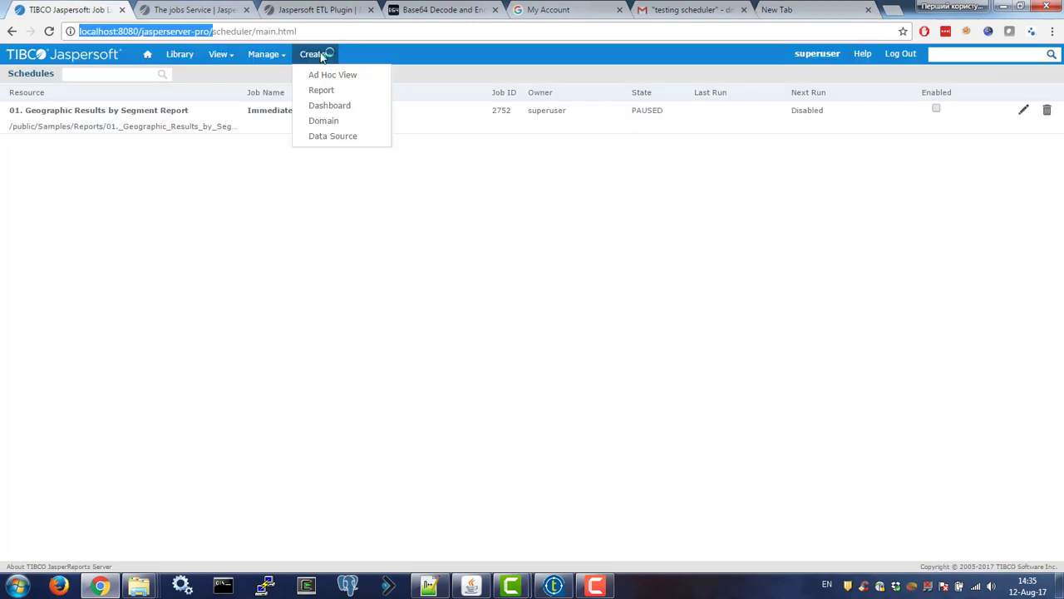
{"action": "double_click", "coordinate": [497, 109]}
{"action": "left_click", "coordinate": [509, 110]}
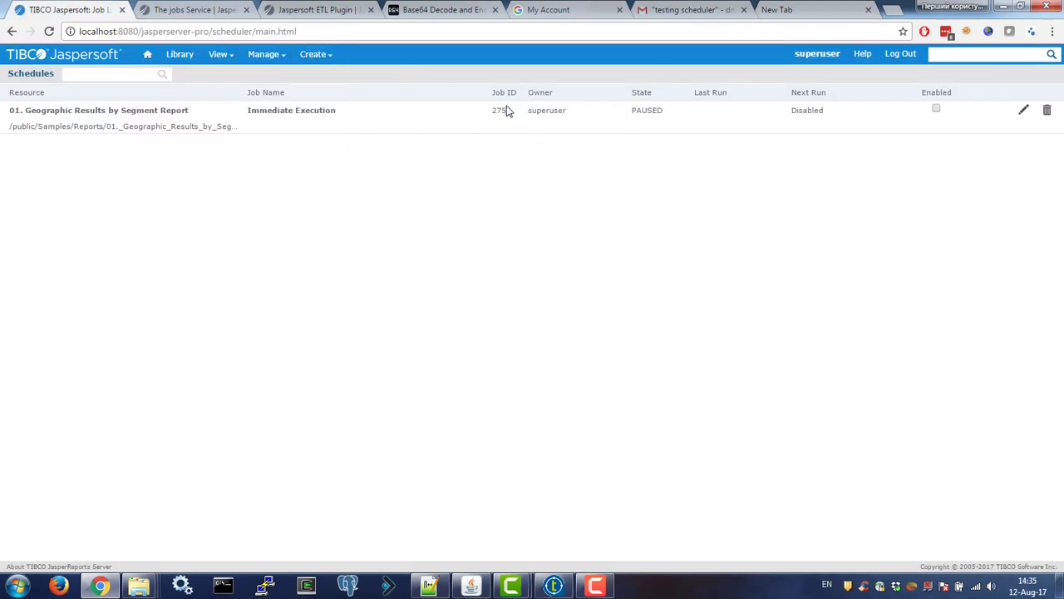
{"action": "left_click_drag", "start_coordinate": [491, 116], "coordinate": [521, 108]}
{"action": "left_click", "coordinate": [793, 13]}
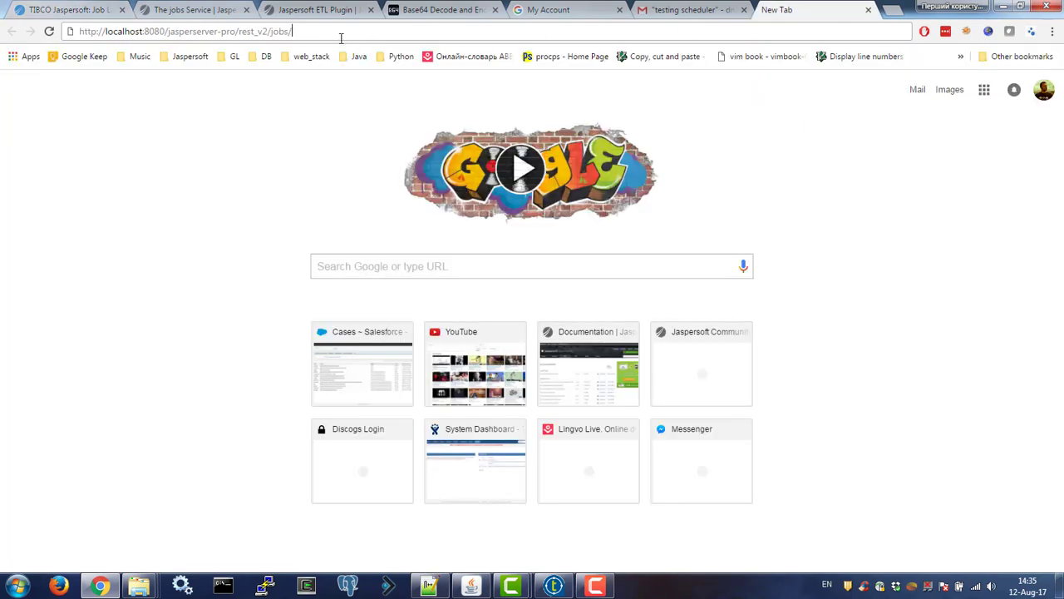
{"action": "type", "text": "Immediate Execution2752"}
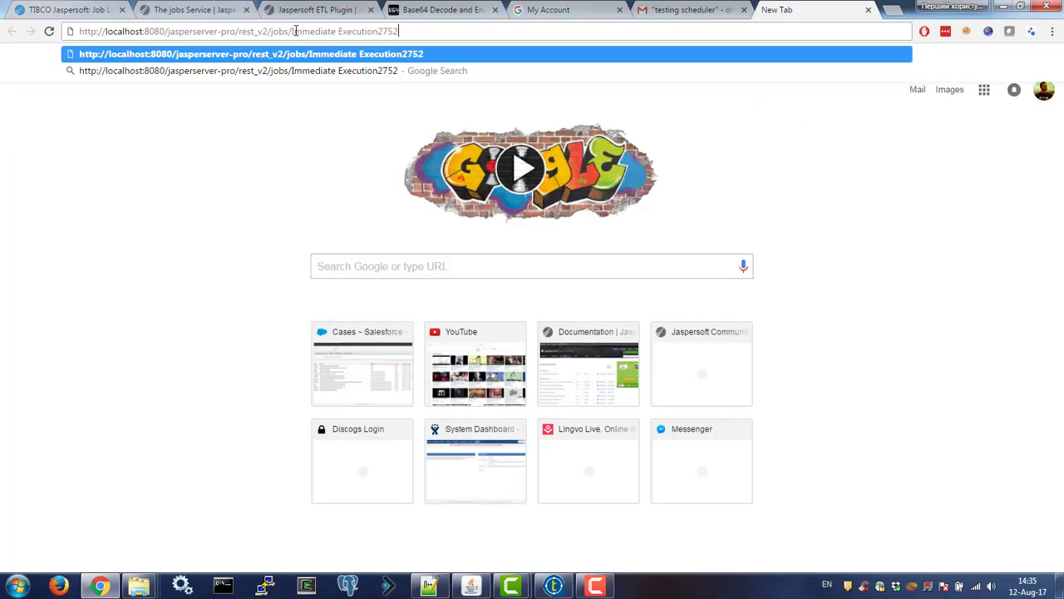
{"action": "left_click_drag", "start_coordinate": [293, 31], "coordinate": [384, 31]}
{"action": "key", "text": "BackSpace"}
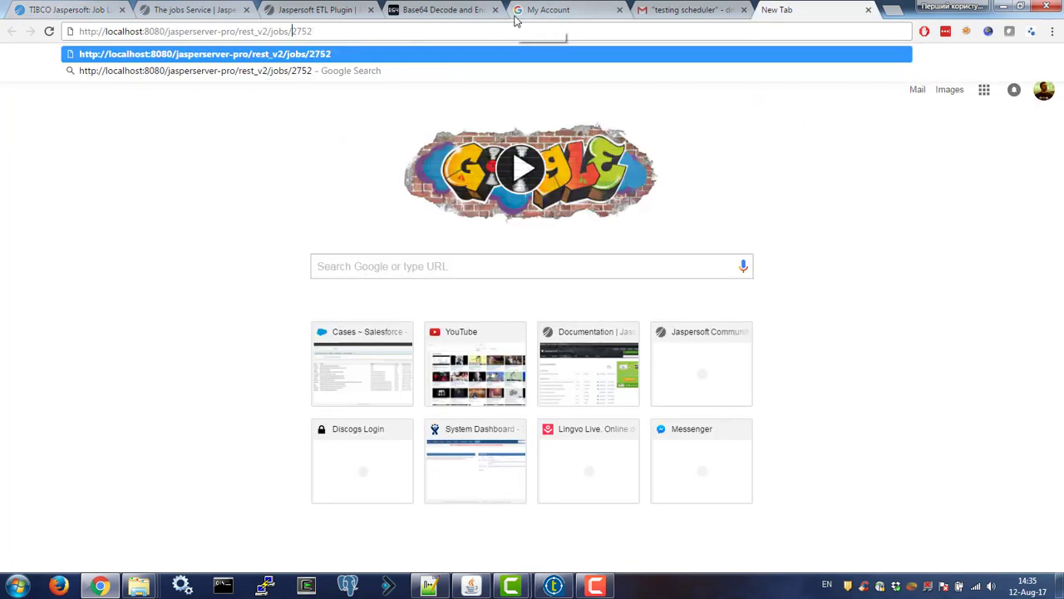
{"action": "key", "text": "Return"}
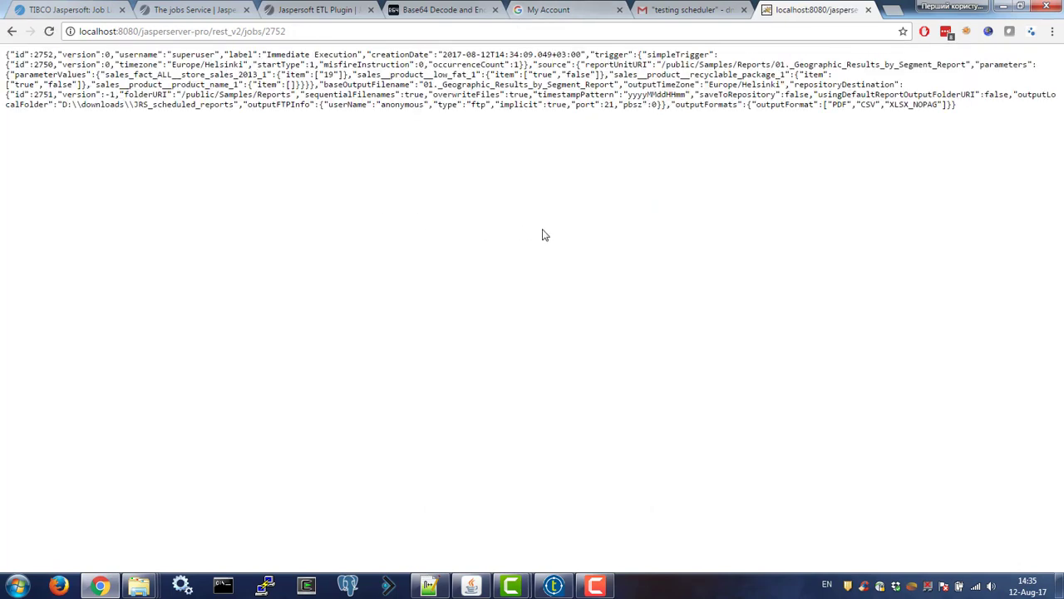
Step: Copy the whole JSON job definition and paste it into a new Notepad++ document
{"action": "triple_click", "coordinate": [331, 90]}
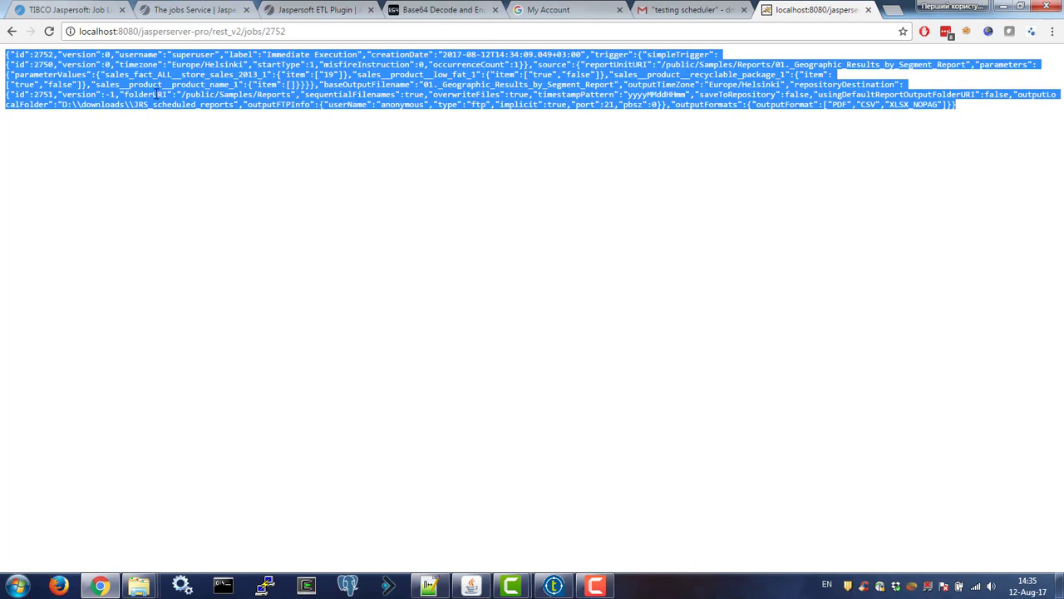
{"action": "right_click", "coordinate": [201, 80]}
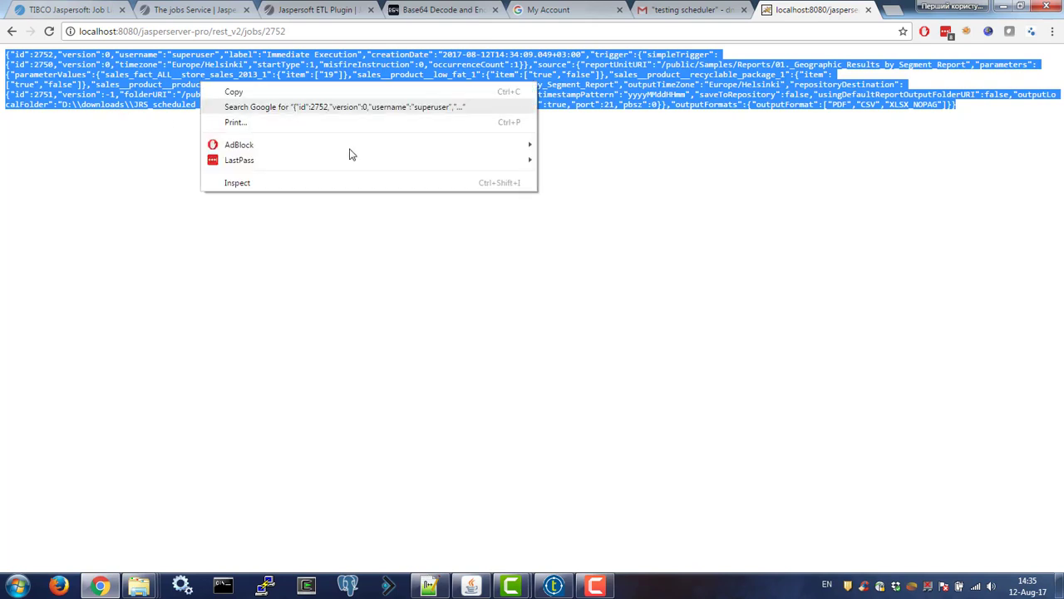
{"action": "left_click", "coordinate": [334, 91]}
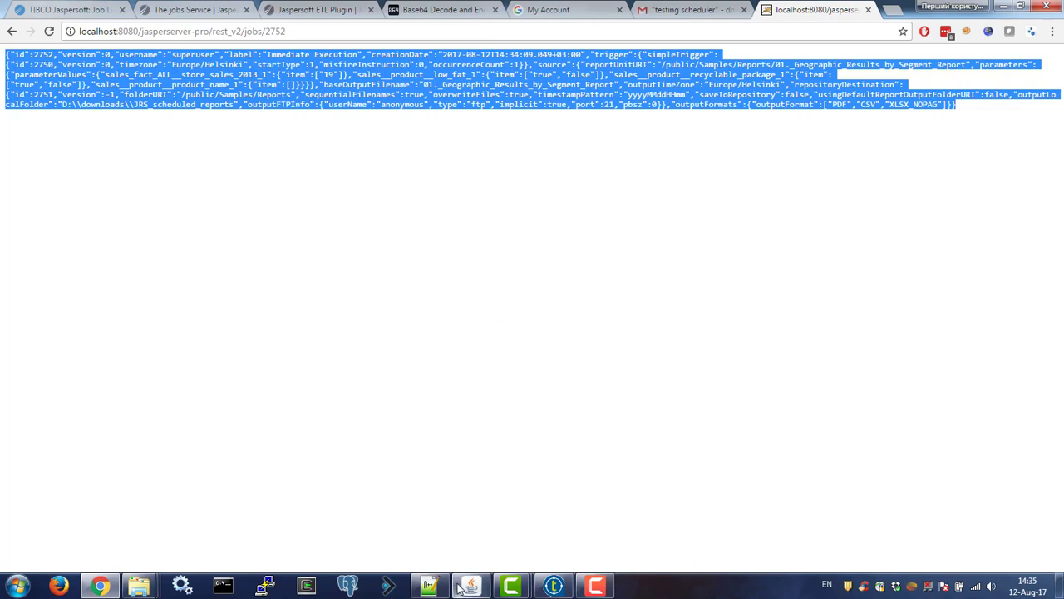
{"action": "mouse_move", "coordinate": [429, 586]}
{"action": "left_click", "coordinate": [441, 532]}
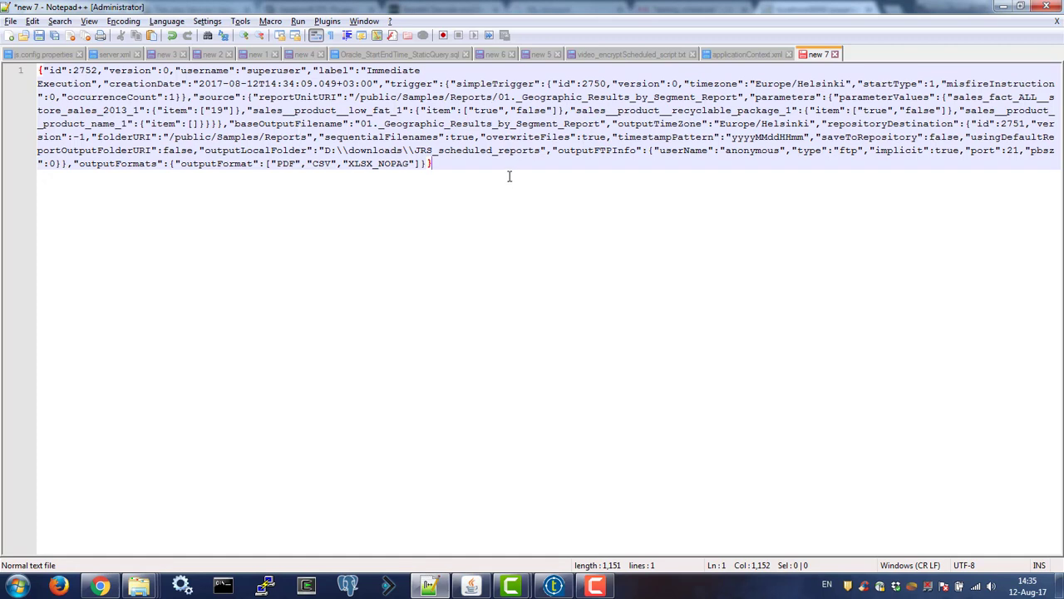
Step: Replace every comma in the JSON with ,\n in extended search mode so each entry starts on its own line
{"action": "key", "text": "ctrl+f"}
{"action": "left_click", "coordinate": [405, 209]}
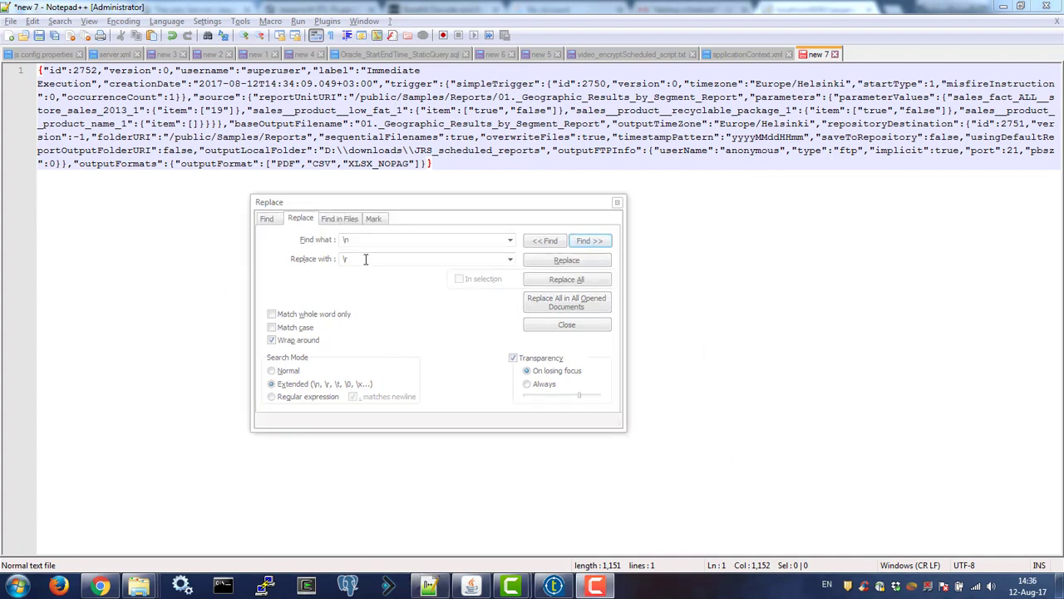
{"action": "double_click", "coordinate": [410, 240]}
{"action": "type", "text": ","}
{"action": "key", "text": "Tab"}
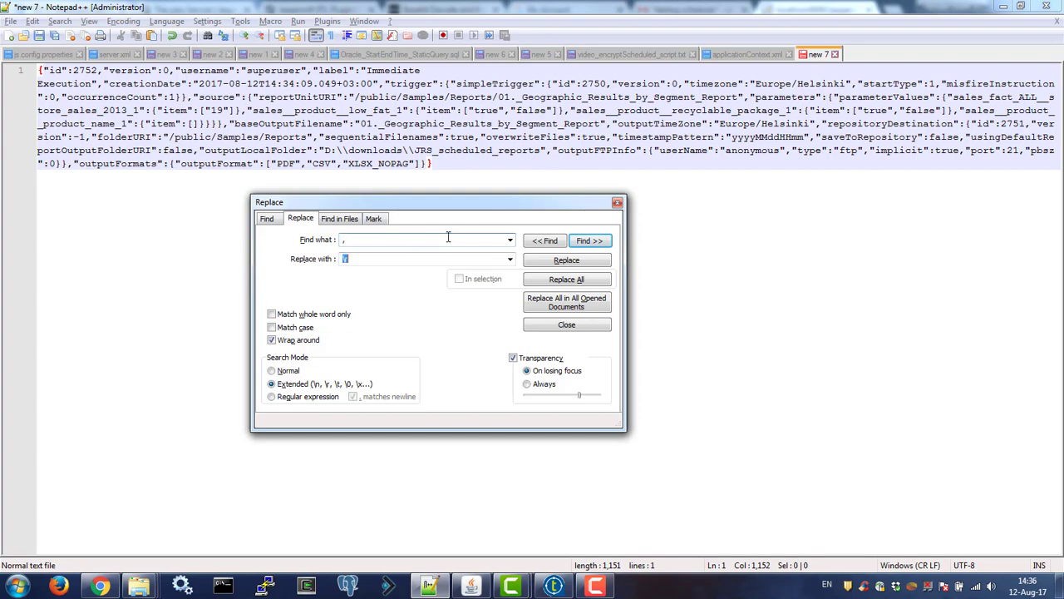
{"action": "type", "text": ","}
{"action": "left_click", "coordinate": [584, 281]}
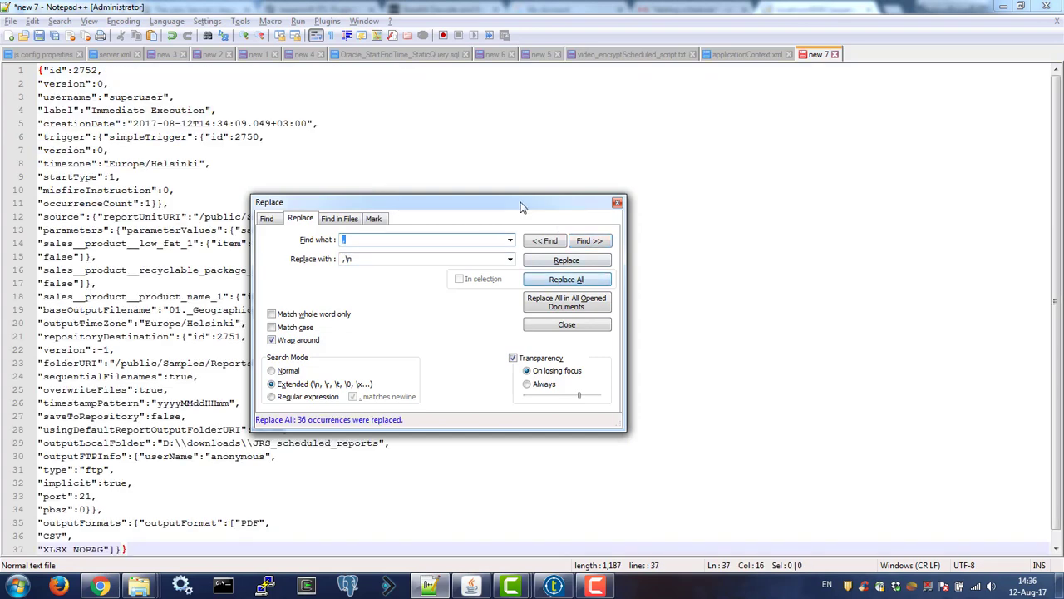
{"action": "key", "text": "Escape"}
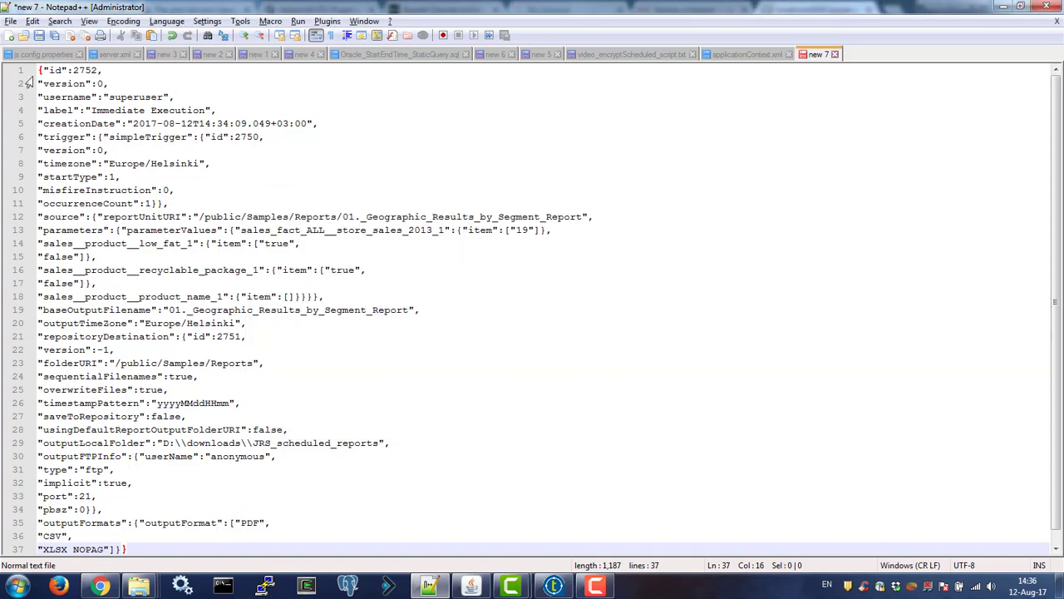
Step: Delete the top-level id and version entries at the start of the JSON
{"action": "left_click", "coordinate": [42, 71]}
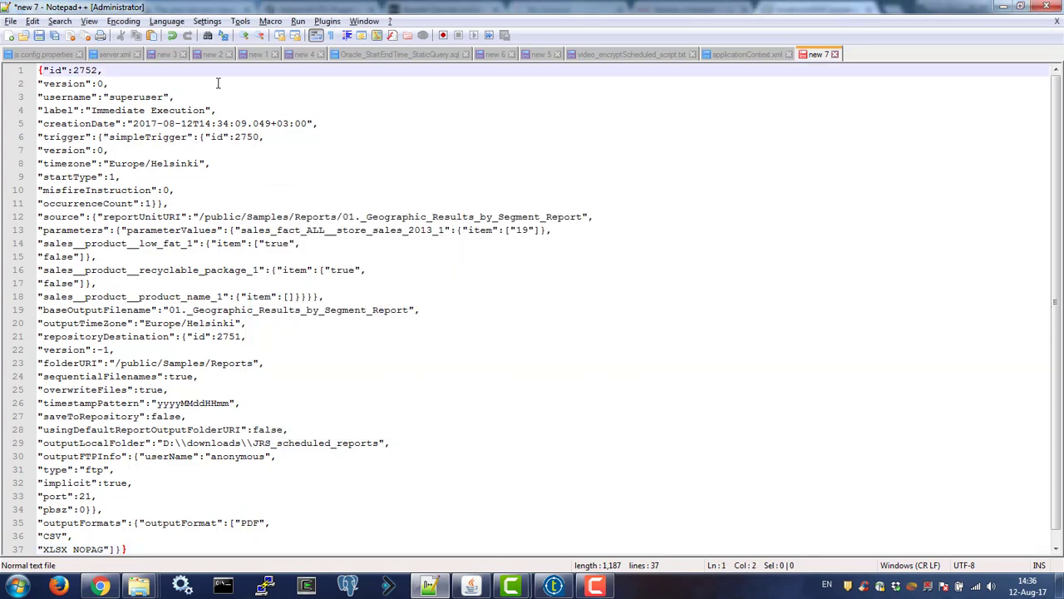
{"action": "left_click", "coordinate": [159, 74], "text": "shift"}
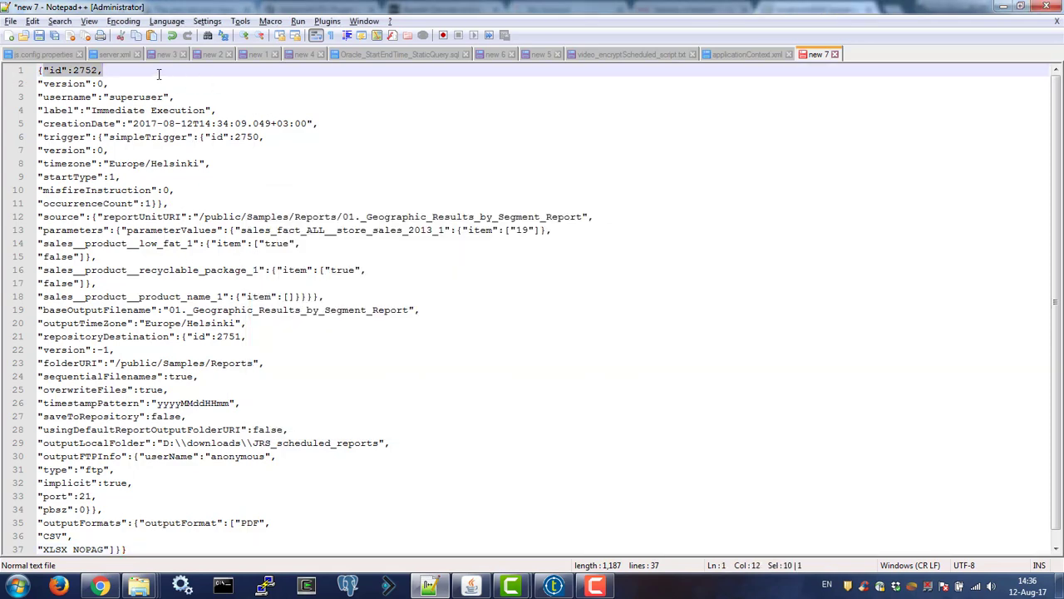
{"action": "key", "text": "shift+Down"}
{"action": "key", "text": "shift+End"}
{"action": "key", "text": "Delete"}
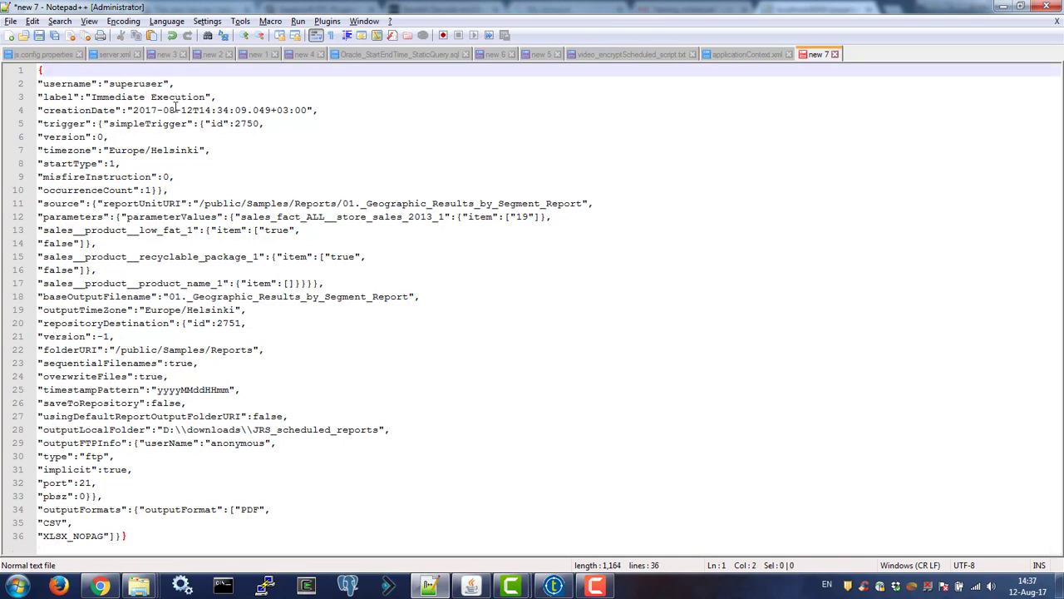
Step: Delete the creationDate line from the JSON job definition
{"action": "left_click", "coordinate": [38, 109]}
{"action": "key", "text": "ctrl+shift+End"}
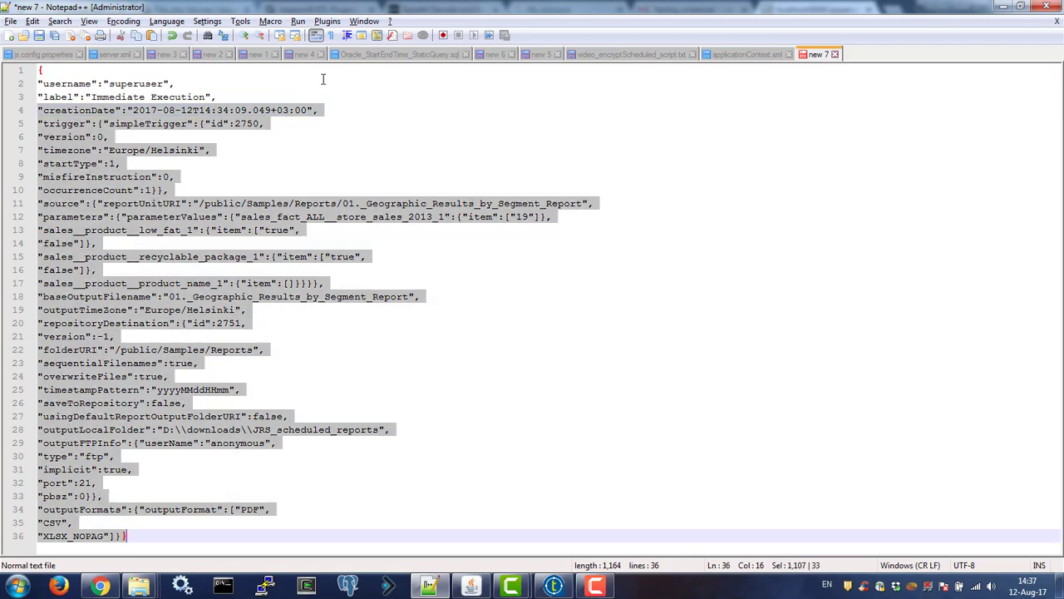
{"action": "left_click", "coordinate": [338, 106]}
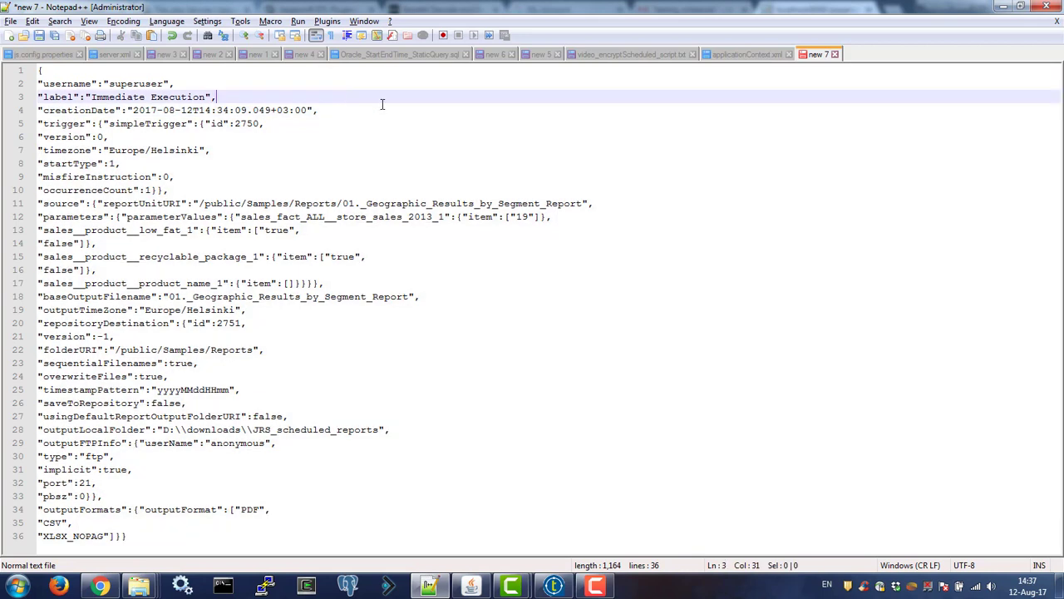
{"action": "key", "text": "shift+Home"}
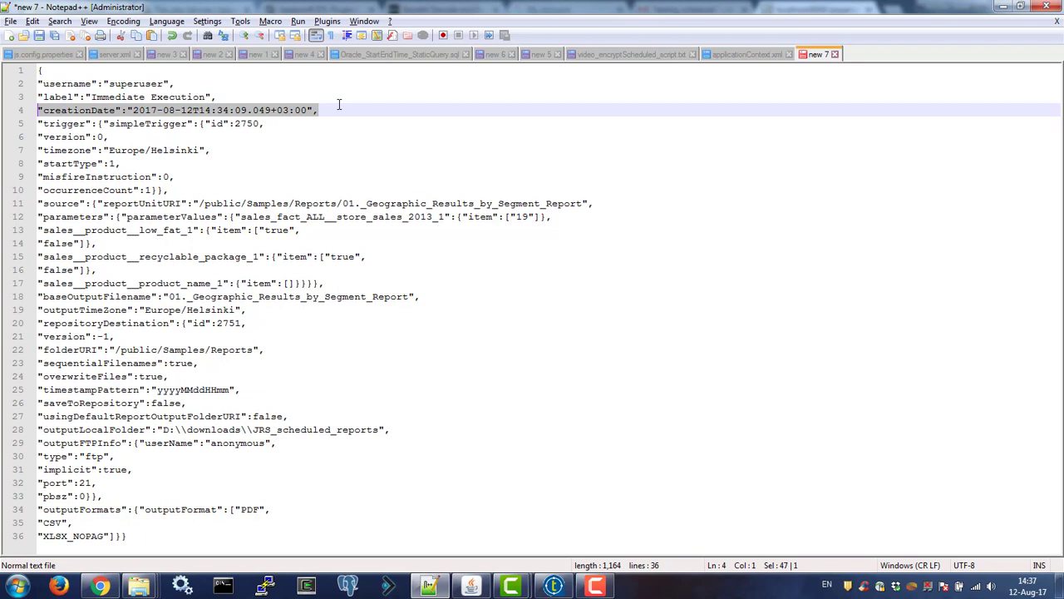
{"action": "key", "text": "Delete"}
{"action": "key", "text": "Delete"}
Step: Delete the id entry from the simpleTrigger object in the JSON
{"action": "key", "text": "End"}
{"action": "key", "text": "shift+Left"}
{"action": "key", "text": "shift+Left"}
{"action": "key", "text": "shift+Left"}
{"action": "key", "text": "shift+Left"}
{"action": "key", "text": "shift+Left"}
{"action": "key", "text": "shift+Left"}
{"action": "key", "text": "shift+Left"}
{"action": "key", "text": "shift+Left"}
{"action": "key", "text": "shift+Left"}
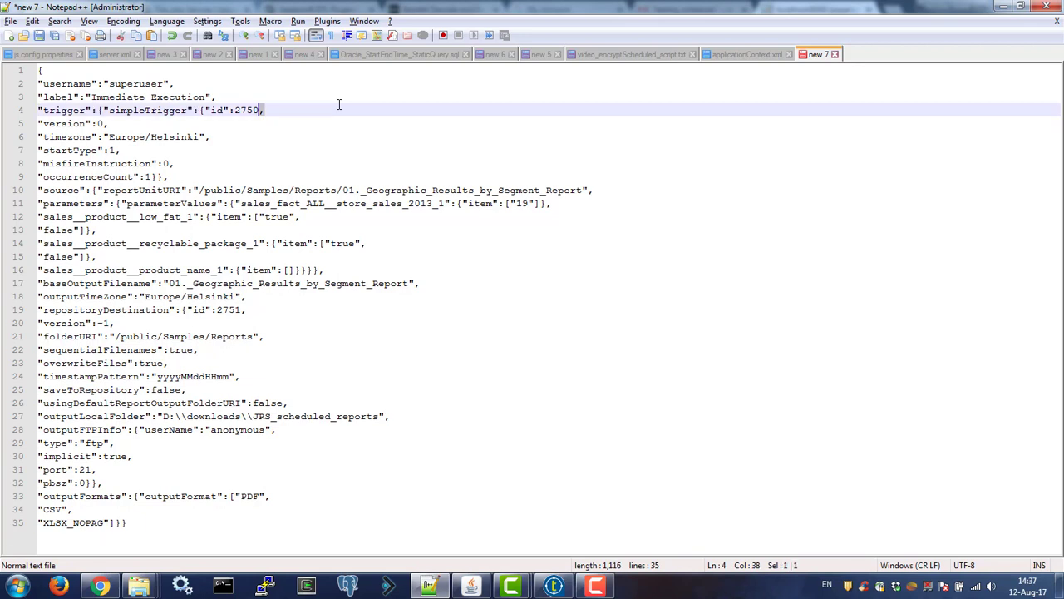
{"action": "key", "text": "shift+Left"}
{"action": "key", "text": "Delete"}
Step: Delete the version line from the simpleTrigger object
{"action": "key", "text": "Down"}
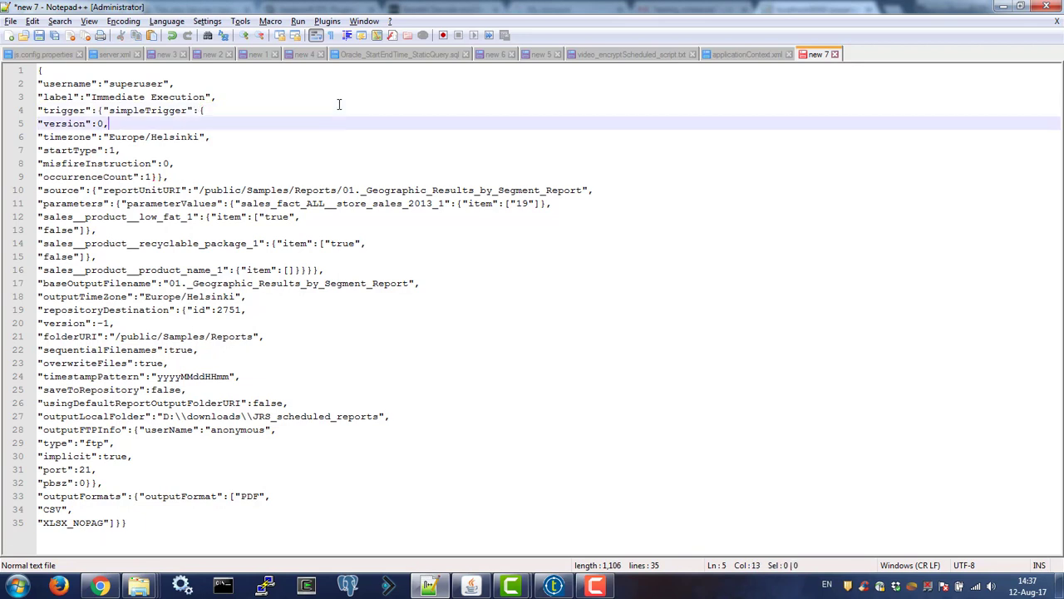
{"action": "key", "text": "ctrl+shift+Home"}
{"action": "key", "text": "Down"}
{"action": "key", "text": "End"}
{"action": "key", "text": "Down"}
{"action": "key", "text": "Down"}
{"action": "key", "text": "Down"}
{"action": "key", "text": "shift+Home"}
{"action": "key", "text": "Delete"}
{"action": "key", "text": "Delete"}
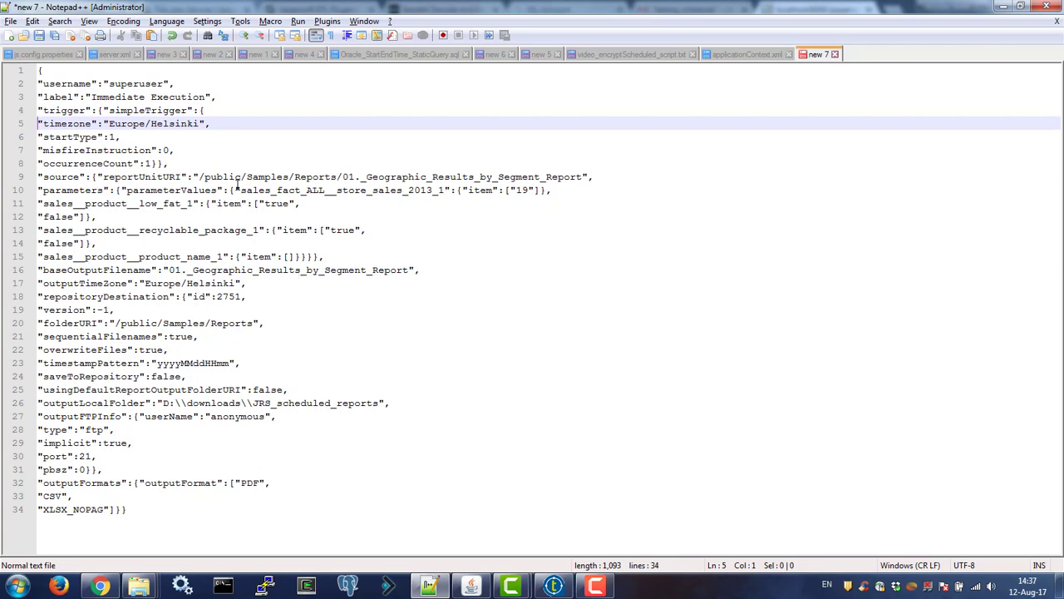
Step: Join the username line to the opening brace and delete the version line from repositoryDestination
{"action": "left_click", "coordinate": [105, 73]}
{"action": "key", "text": "Delete"}
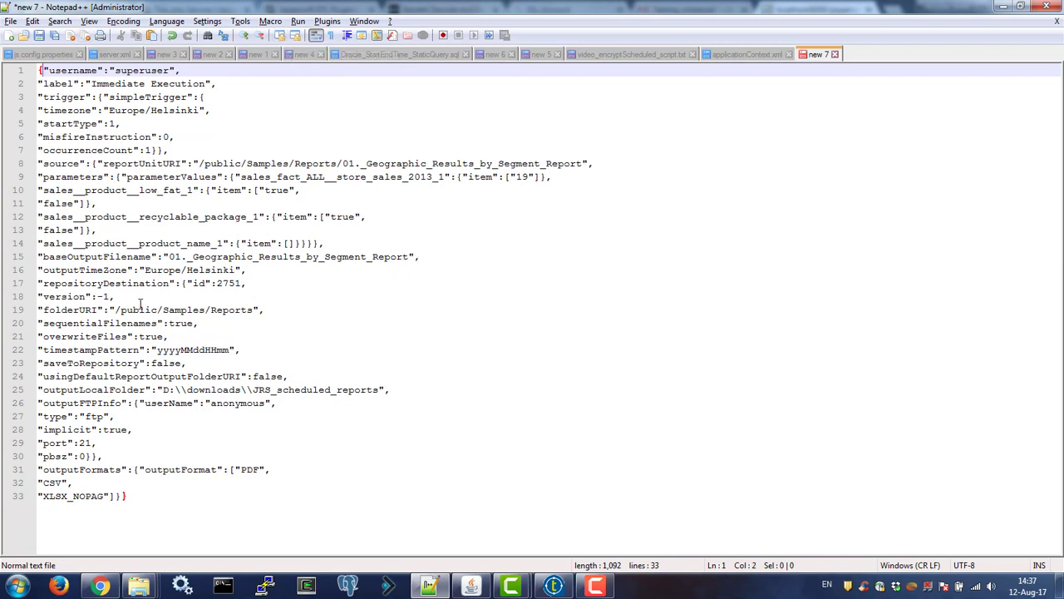
{"action": "left_click_drag", "start_coordinate": [125, 297], "coordinate": [23, 296]}
{"action": "key", "text": "Delete"}
{"action": "key", "text": "Delete"}
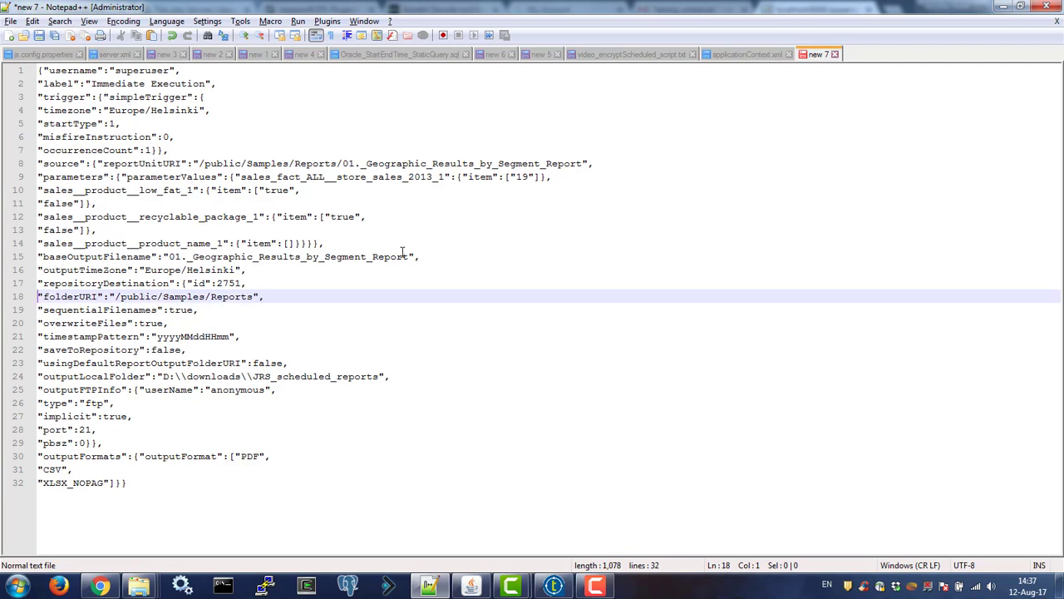
Step: Replace every double quote in the JSON with \" to escape it
{"action": "key", "text": "ctrl+f"}
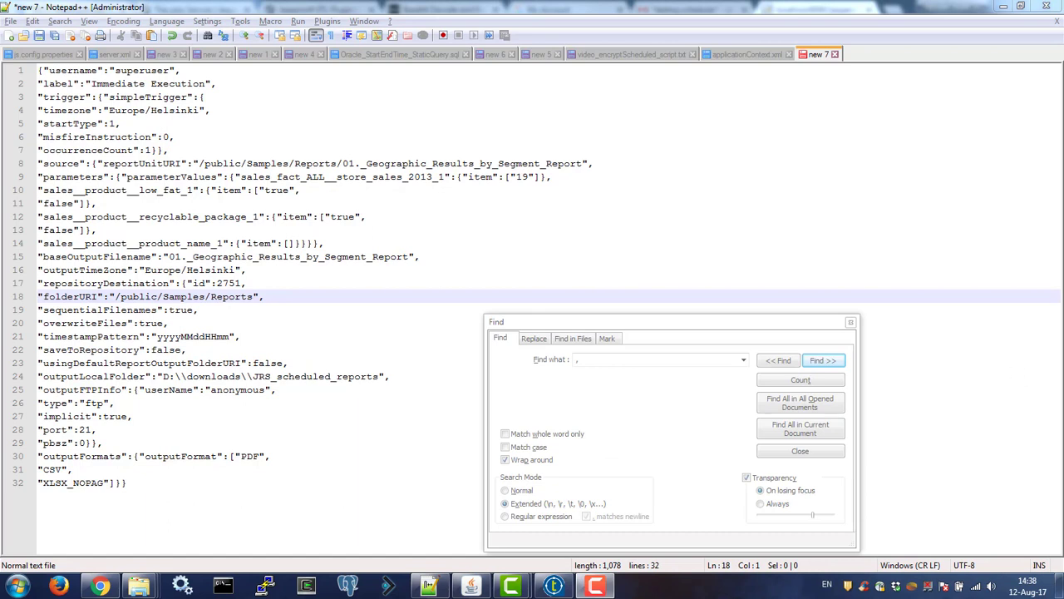
{"action": "left_click", "coordinate": [670, 359]}
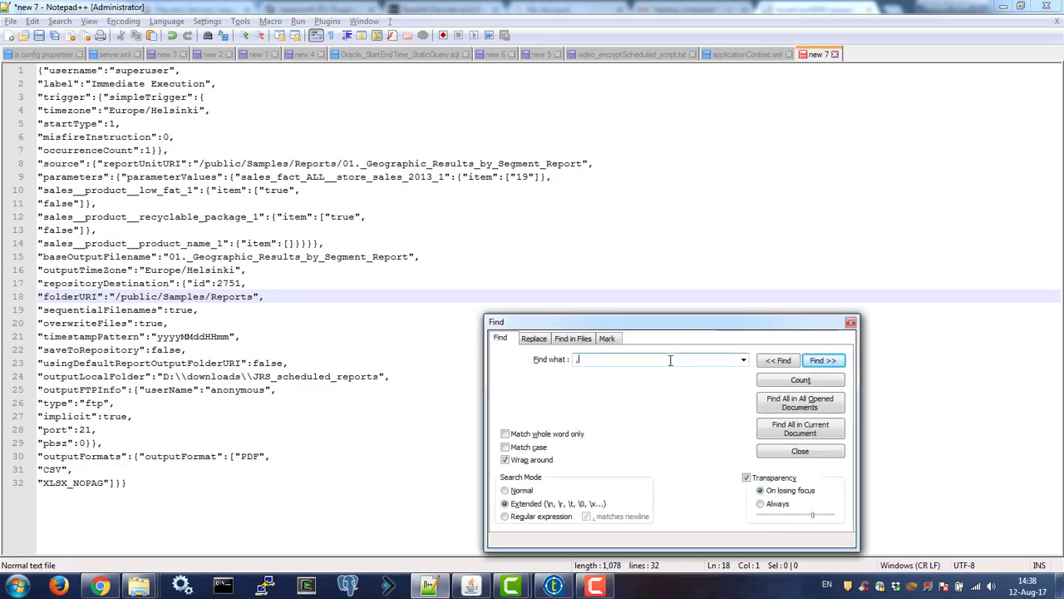
{"action": "left_click", "coordinate": [533, 339]}
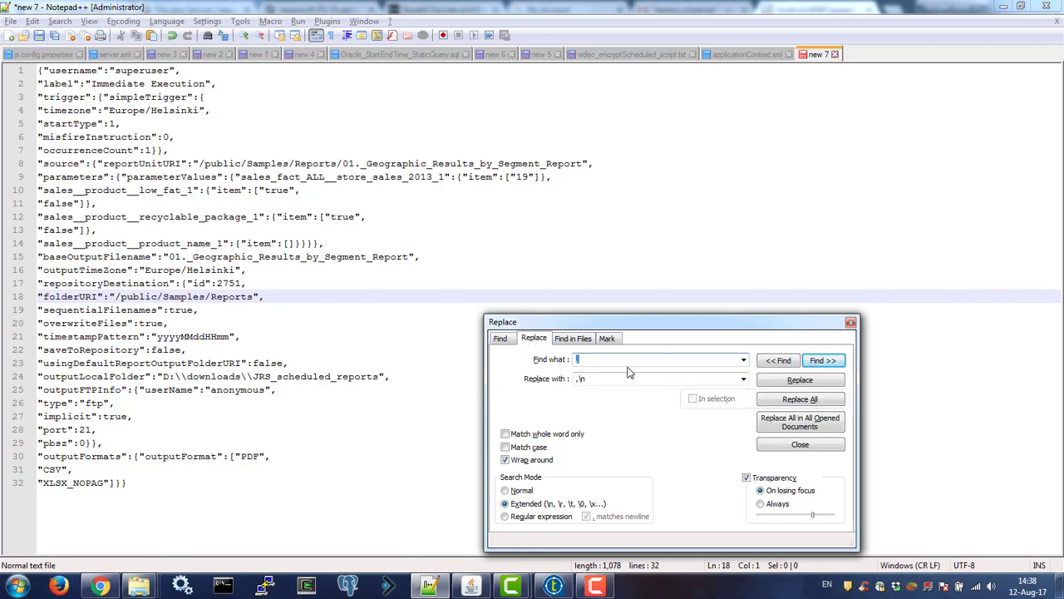
{"action": "type", "text": "\""}
{"action": "key", "text": "Tab"}
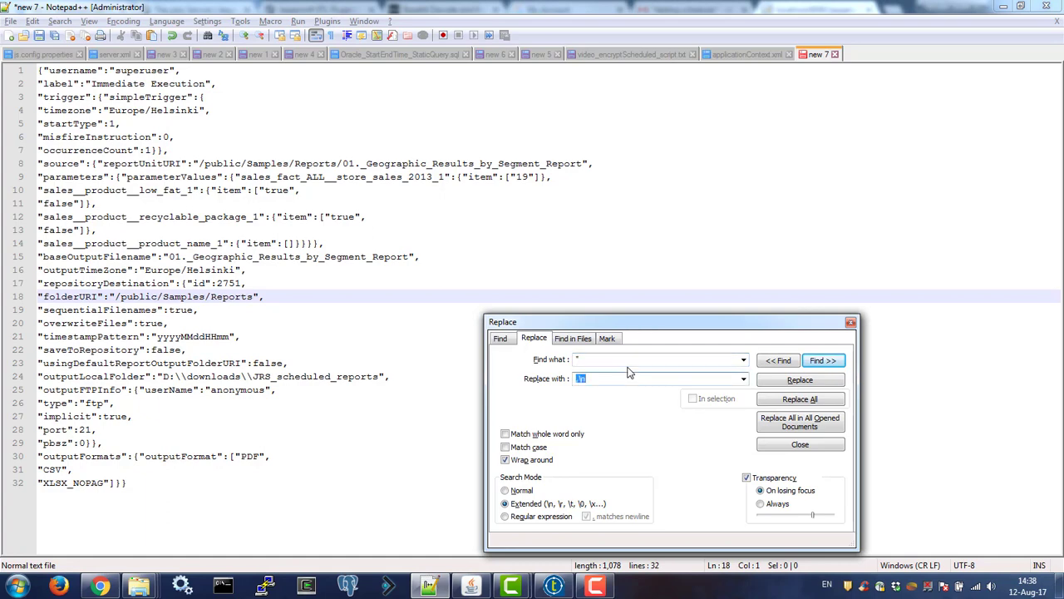
{"action": "type", "text": "\\"}
{"action": "left_click", "coordinate": [800, 400]}
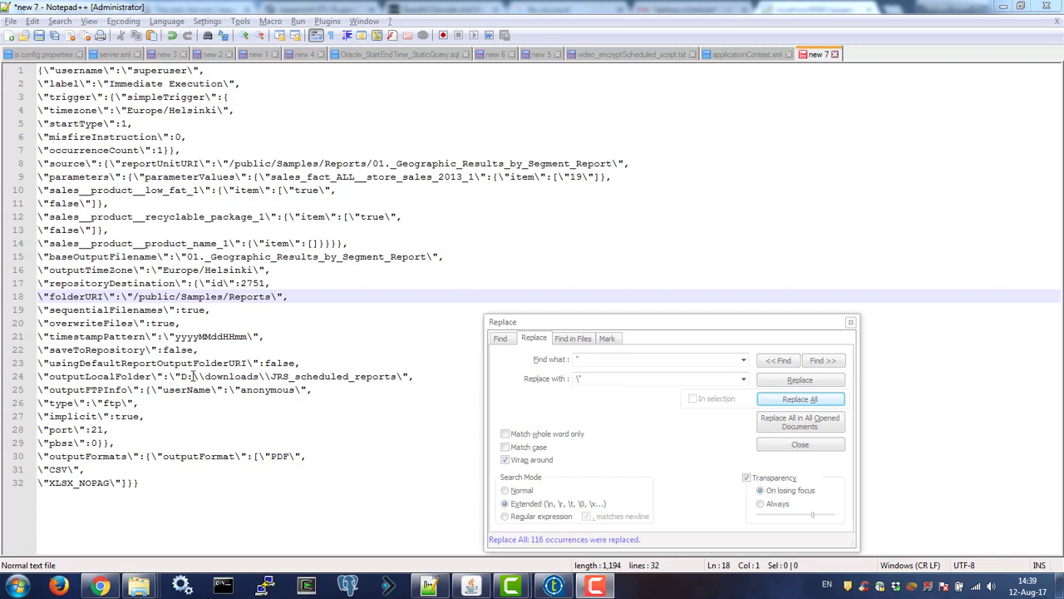
Step: Replace the double backslashes in the outputLocalFolder path with forward slashes, giving D:/downloads/JRS_scheduled_reports
{"action": "left_click_drag", "start_coordinate": [193, 376], "coordinate": [205, 376]}
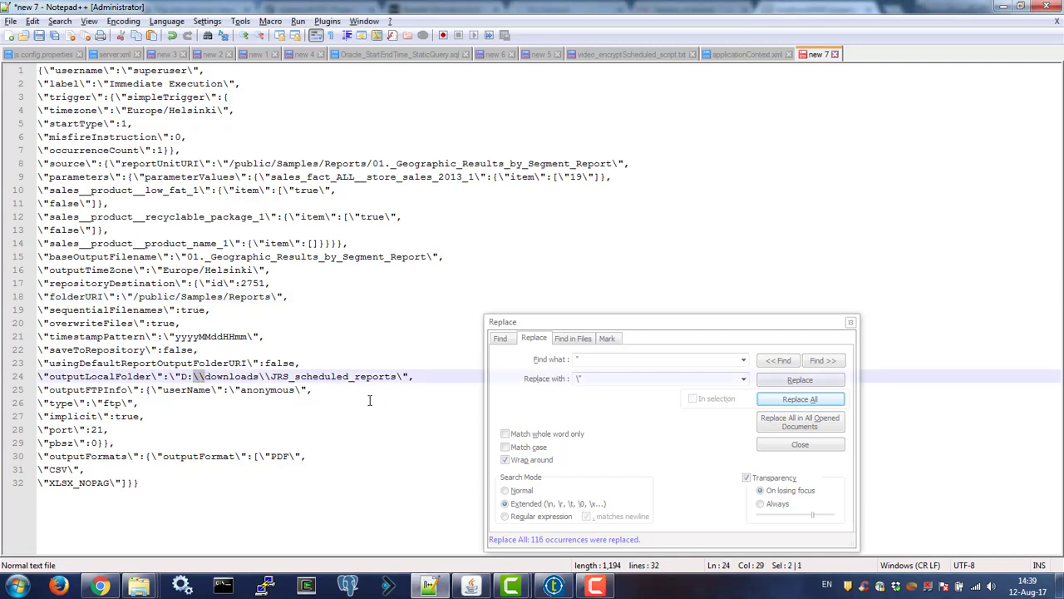
{"action": "type", "text": "/"}
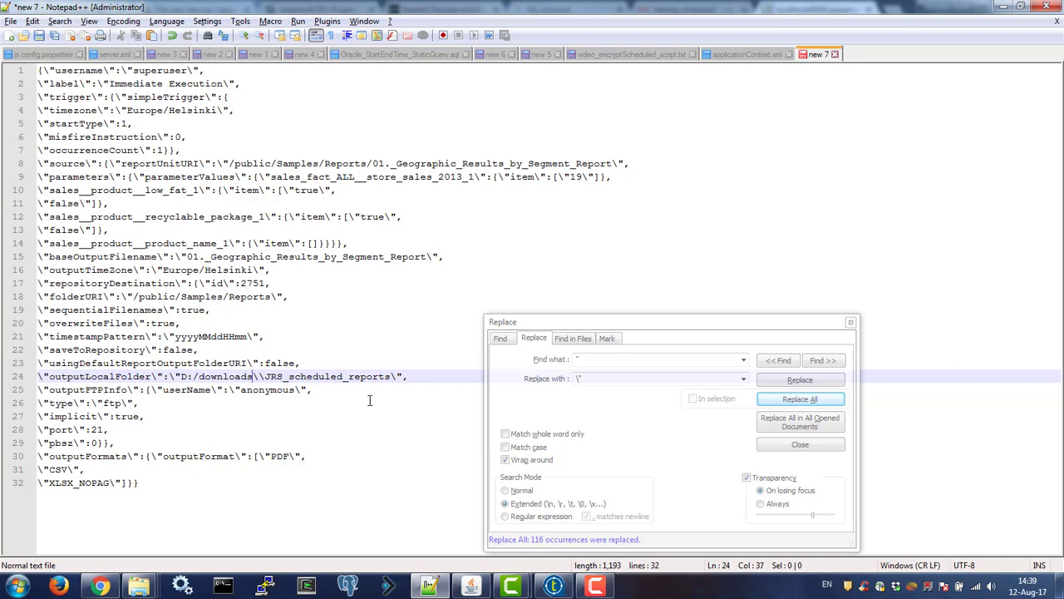
{"action": "key", "text": "shift+Right"}
{"action": "key", "text": "shift+Right"}
{"action": "type", "text": "/"}
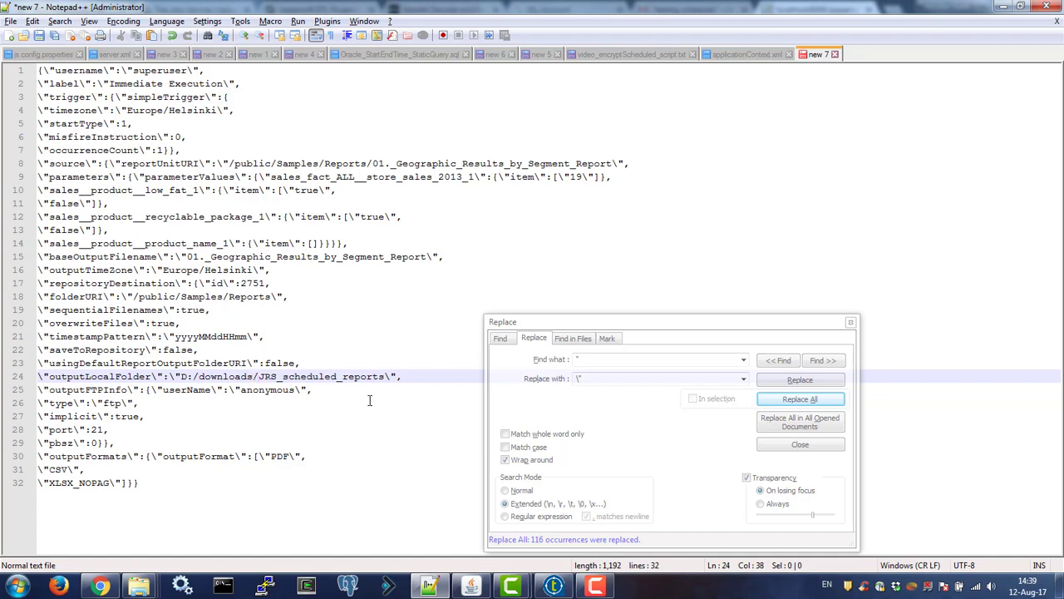
Step: Copy the whole escaped JSON and paste it between the quotes of tREST_1's HTTP Body in Jaspersoft ETL
{"action": "left_click", "coordinate": [282, 483]}
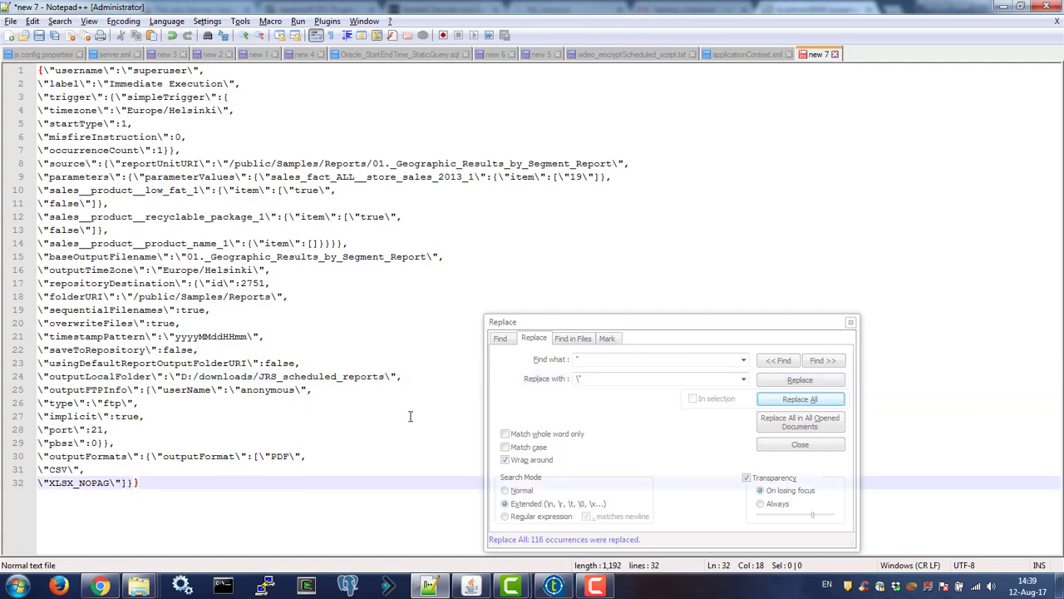
{"action": "key", "text": "ctrl+a"}
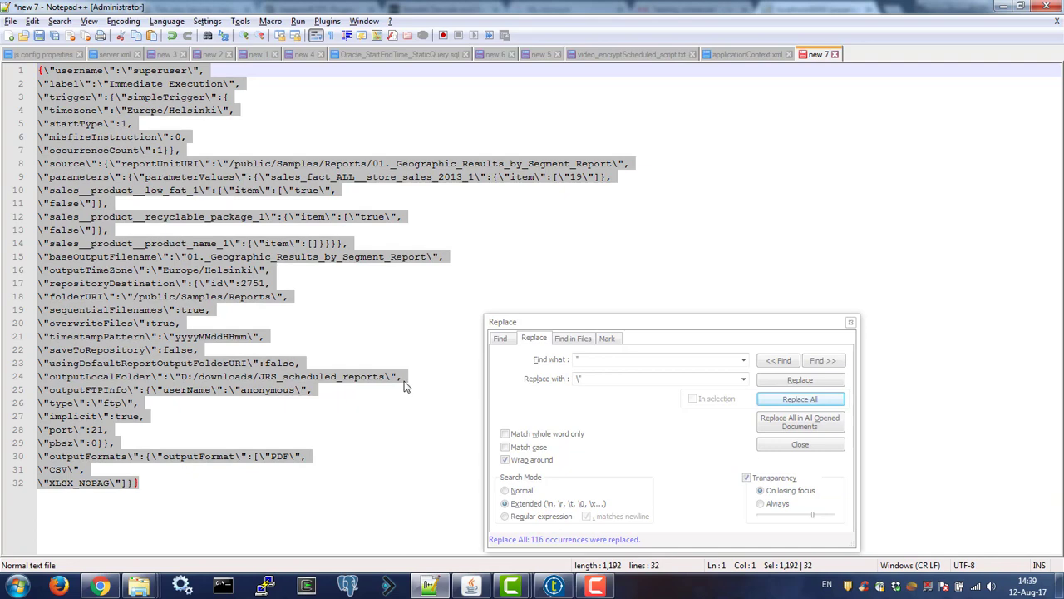
{"action": "left_click", "coordinate": [554, 587]}
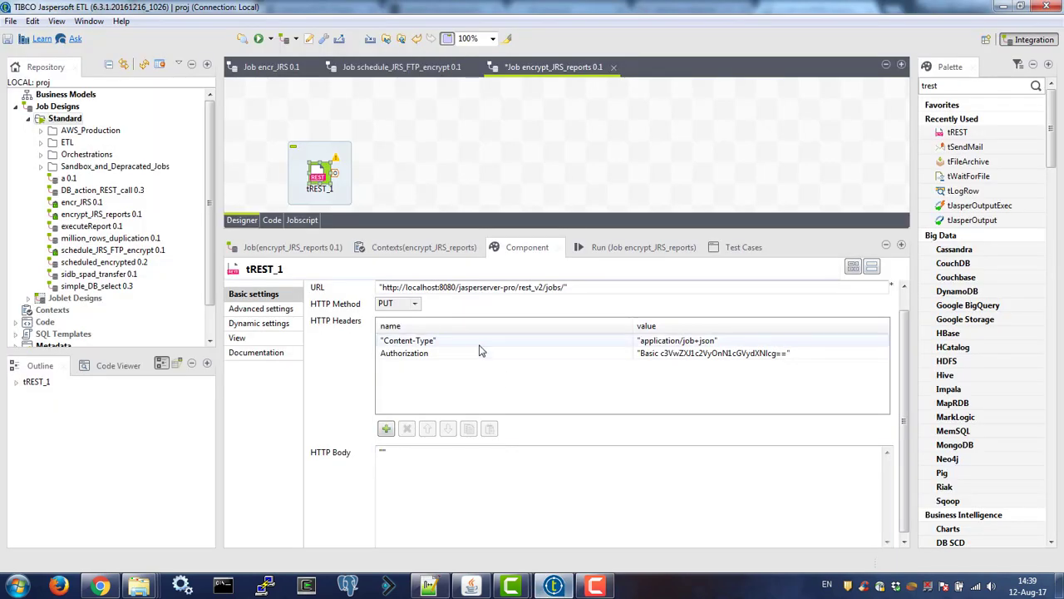
{"action": "left_click", "coordinate": [391, 462]}
{"action": "left_click", "coordinate": [385, 453]}
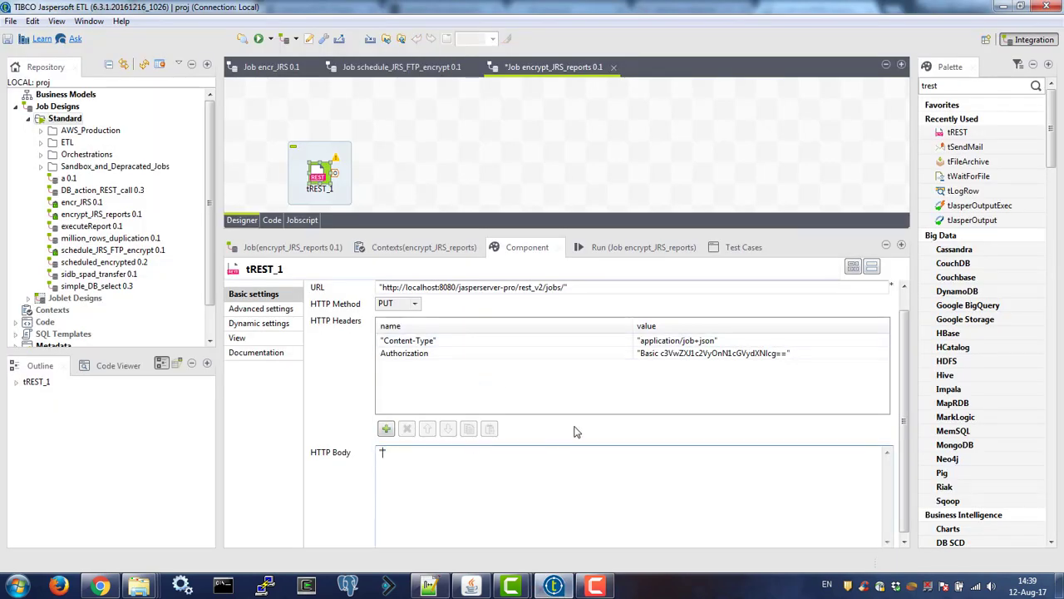
{"action": "key", "text": "ctrl+v"}
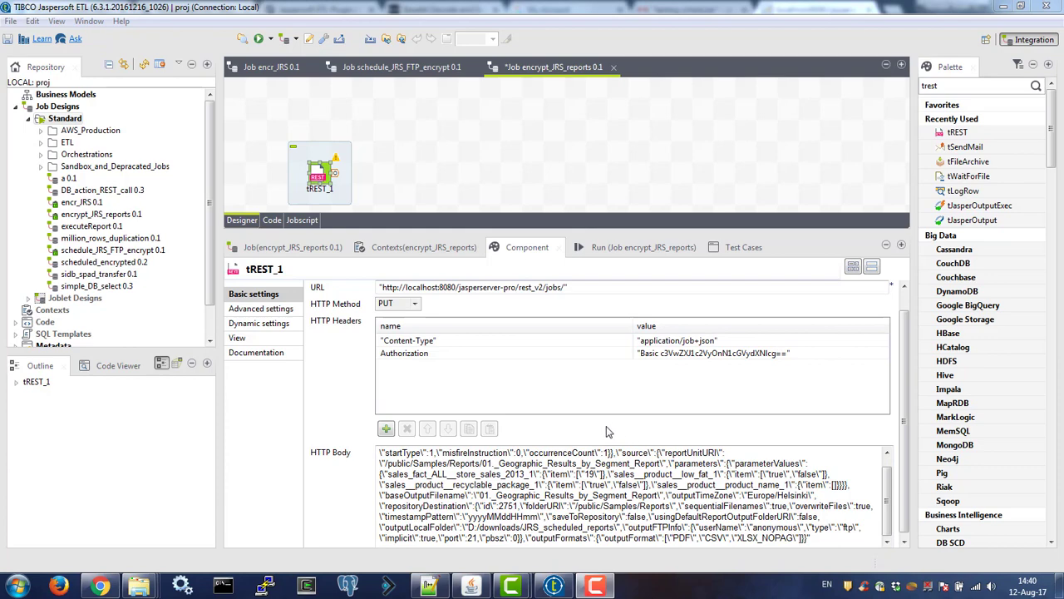
Step: Find the tLogRow component and place it on the job canvas beside tREST_1
{"action": "left_click", "coordinate": [328, 130]}
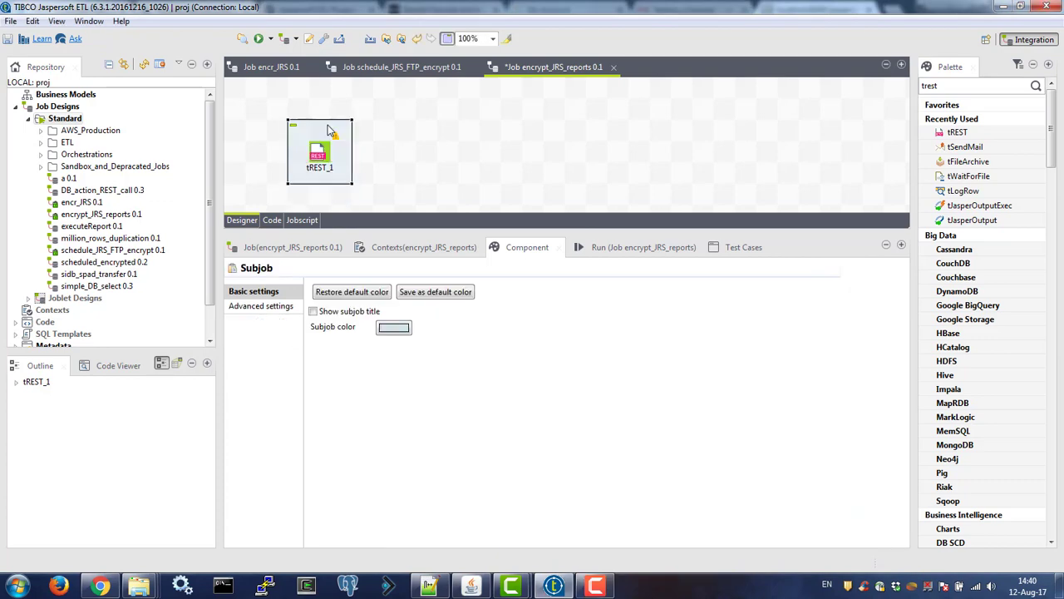
{"action": "left_click", "coordinate": [402, 150]}
{"action": "left_click", "coordinate": [956, 85]}
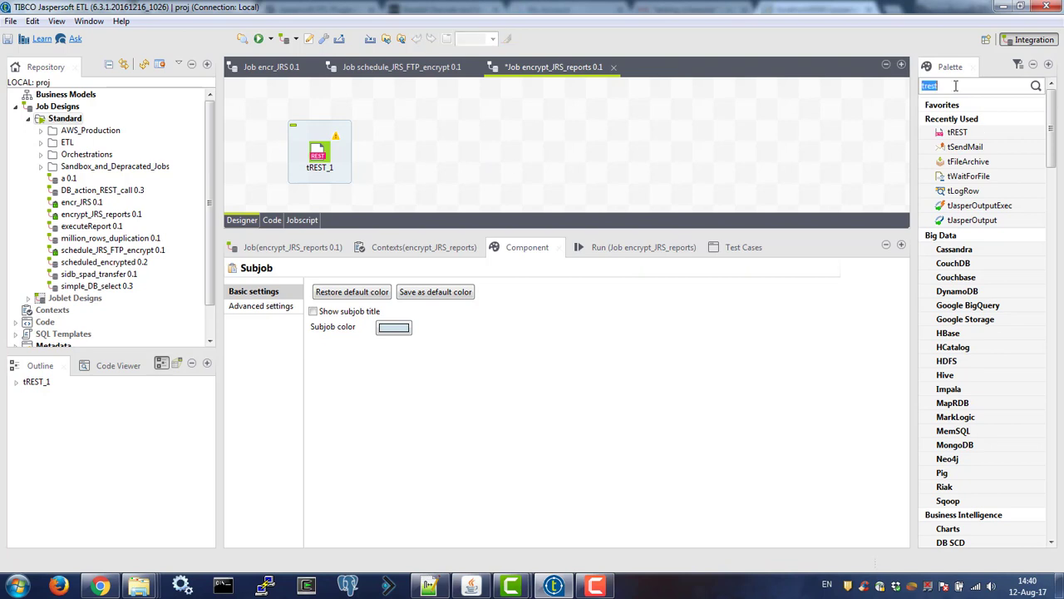
{"action": "type", "text": "tlogrow"}
{"action": "key", "text": "Return"}
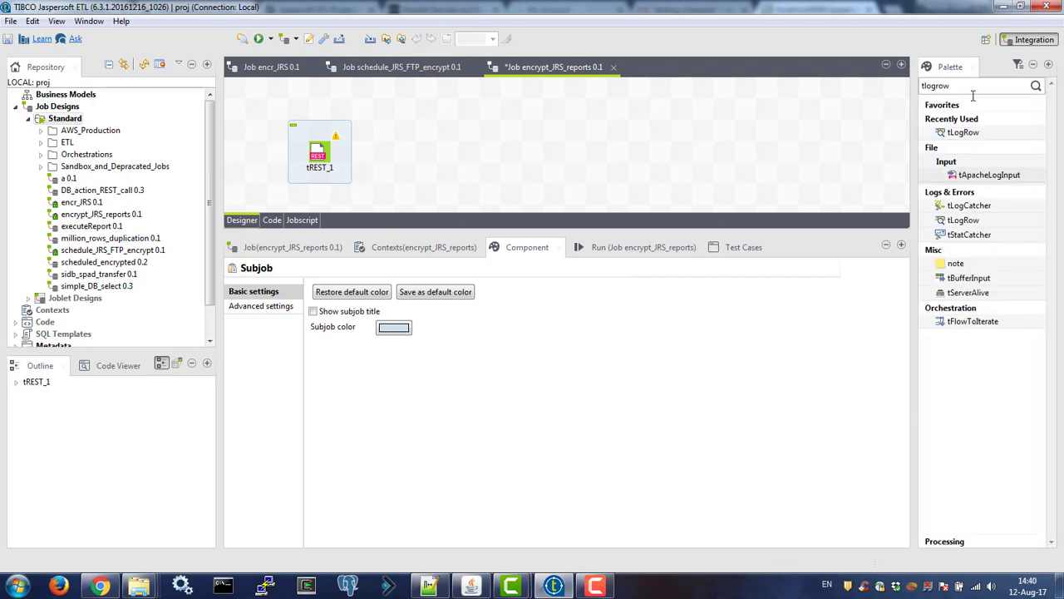
{"action": "left_click", "coordinate": [432, 153]}
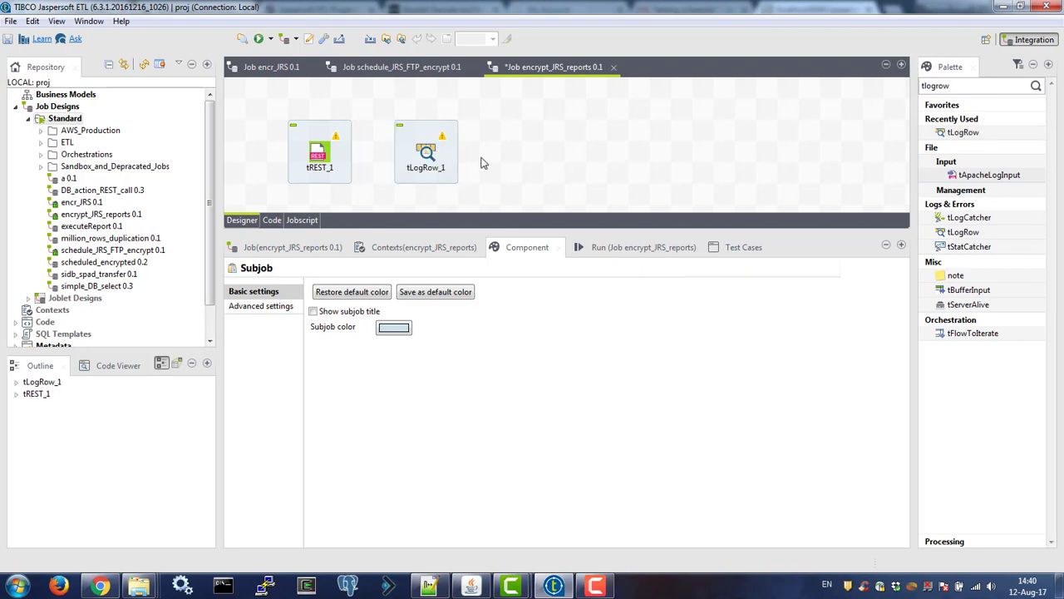
Step: Connect tREST_1 to tLogRow_1 with a Main row link
{"action": "right_click", "coordinate": [341, 158]}
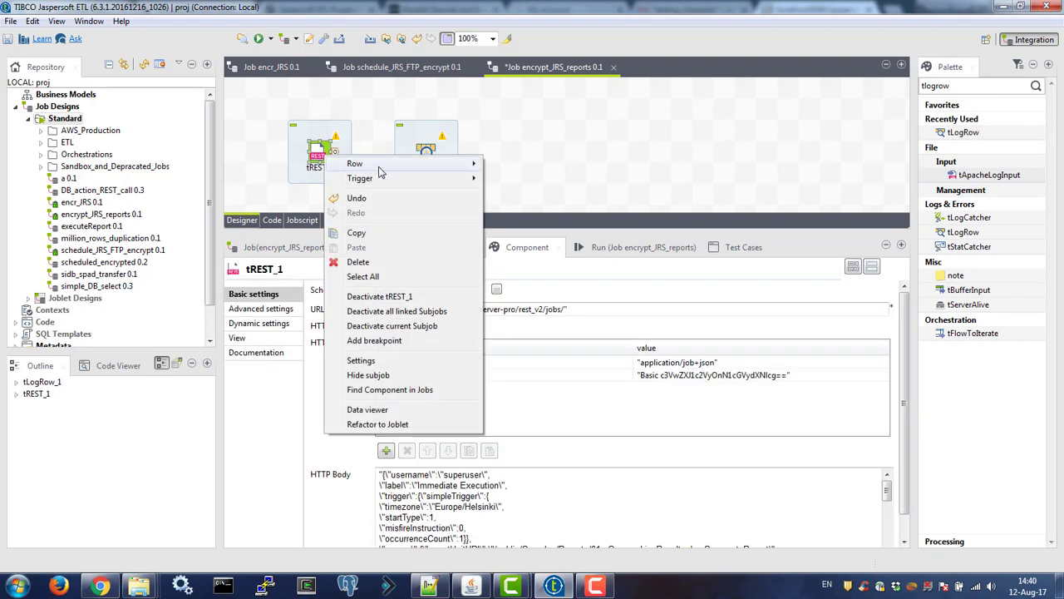
{"action": "mouse_move", "coordinate": [366, 163]}
{"action": "left_click", "coordinate": [532, 165]}
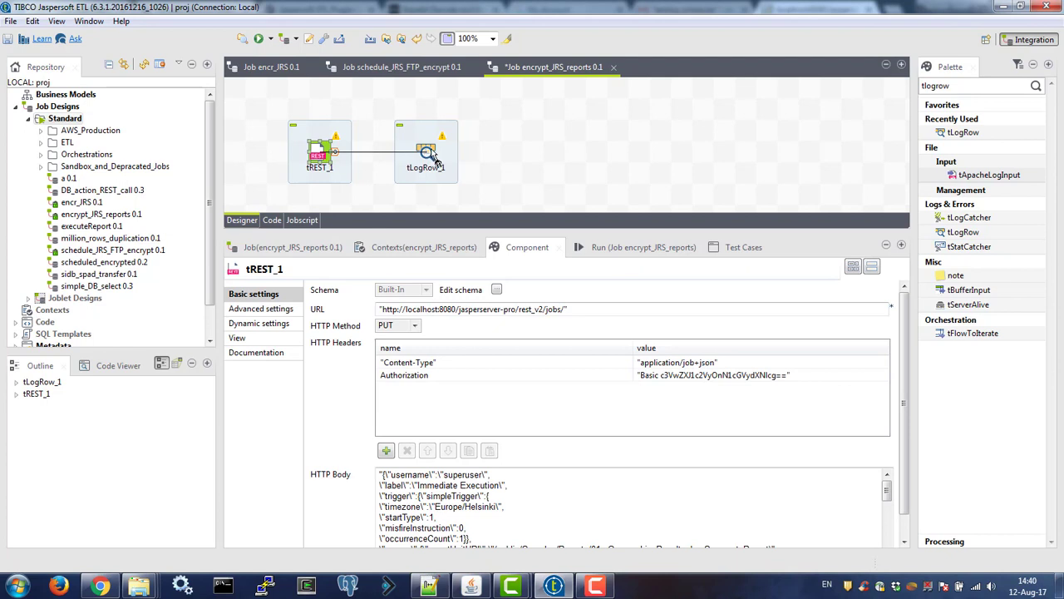
{"action": "left_click", "coordinate": [428, 155]}
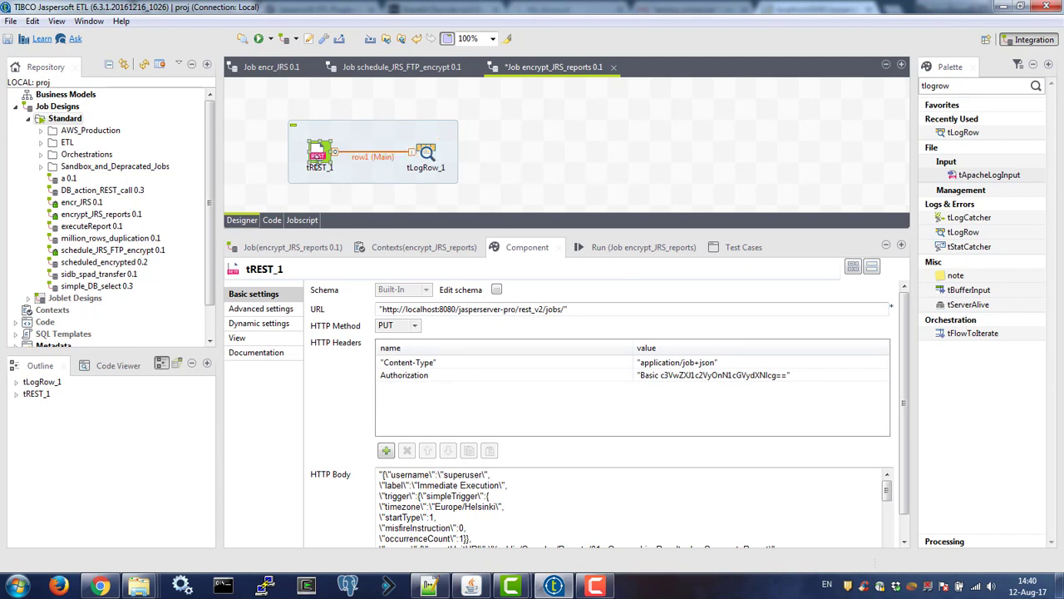
Step: Change the label value in tREST_1's HTTP Body to "ETL schedule"
{"action": "left_click", "coordinate": [625, 246]}
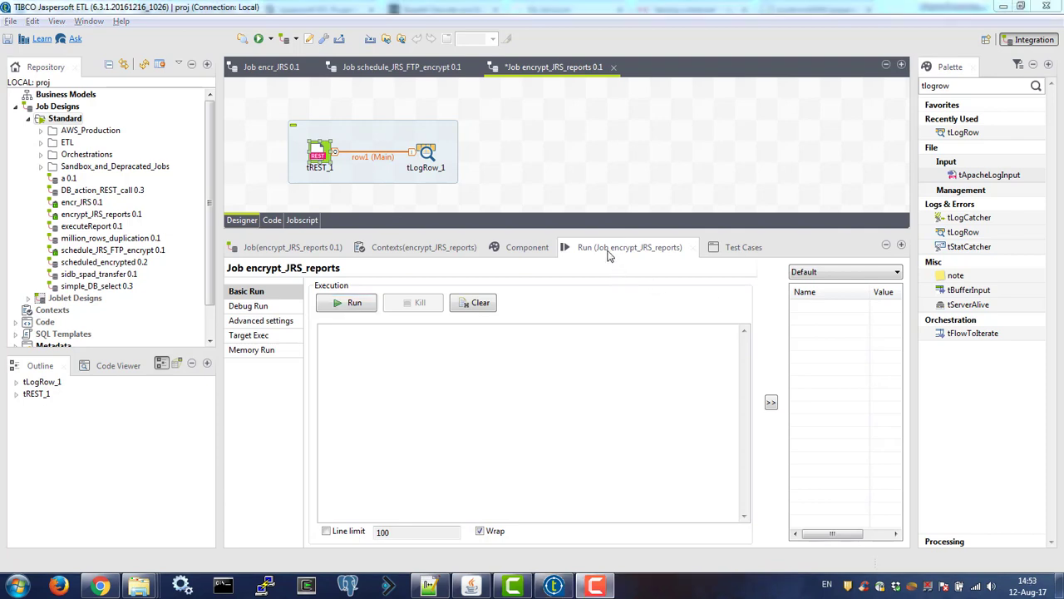
{"action": "left_click", "coordinate": [525, 249]}
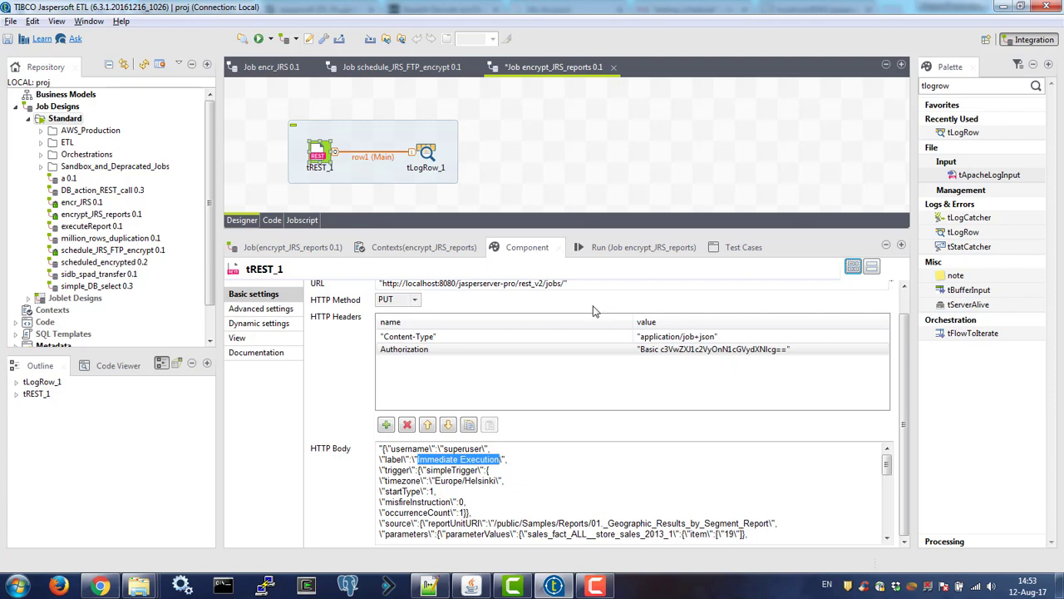
{"action": "left_click", "coordinate": [489, 467]}
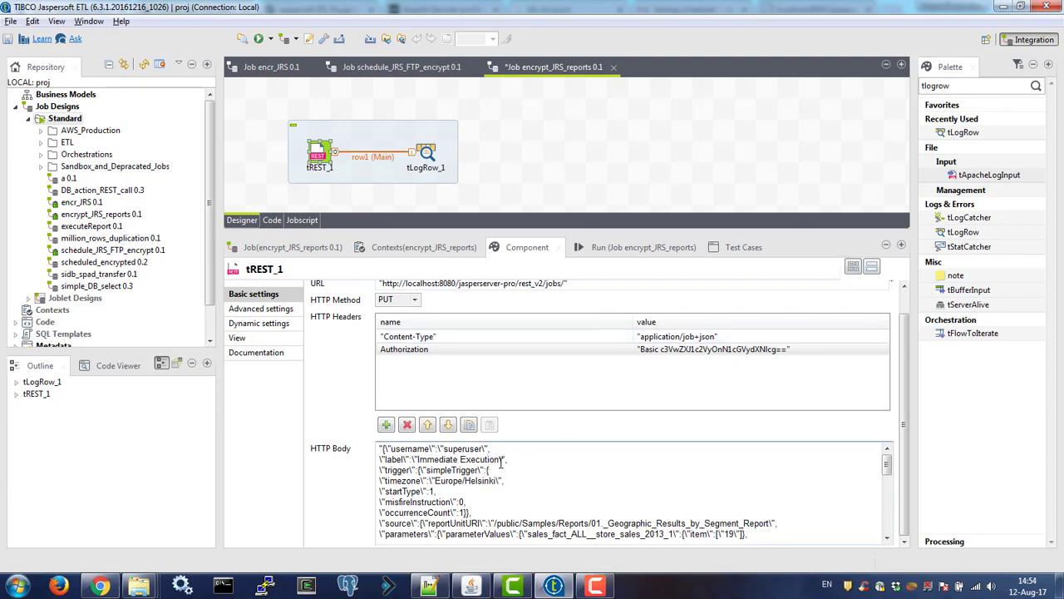
{"action": "double_click", "coordinate": [503, 459]}
{"action": "type", "text": "ETL"}
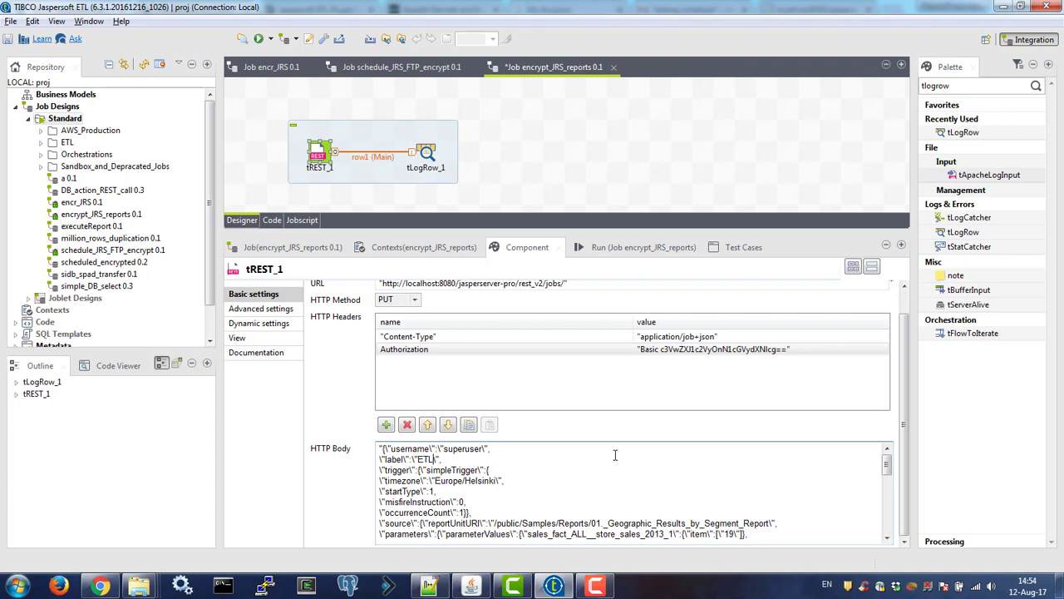
{"action": "type", "text": " schedule"}
Step: Enclose the Authorization header name of tREST_1 in double quotes
{"action": "left_click", "coordinate": [474, 366]}
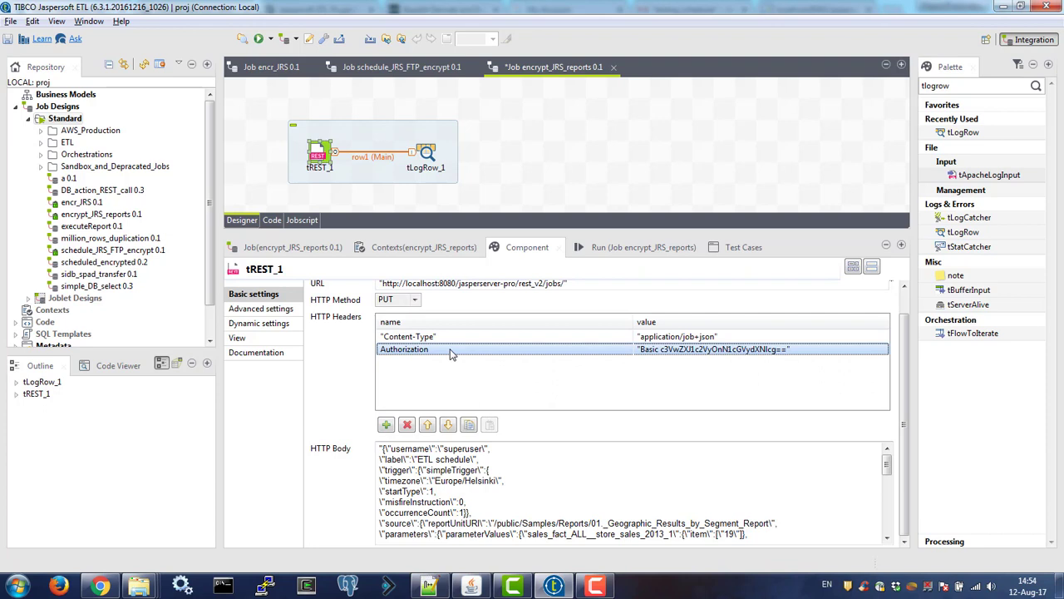
{"action": "left_click", "coordinate": [454, 350]}
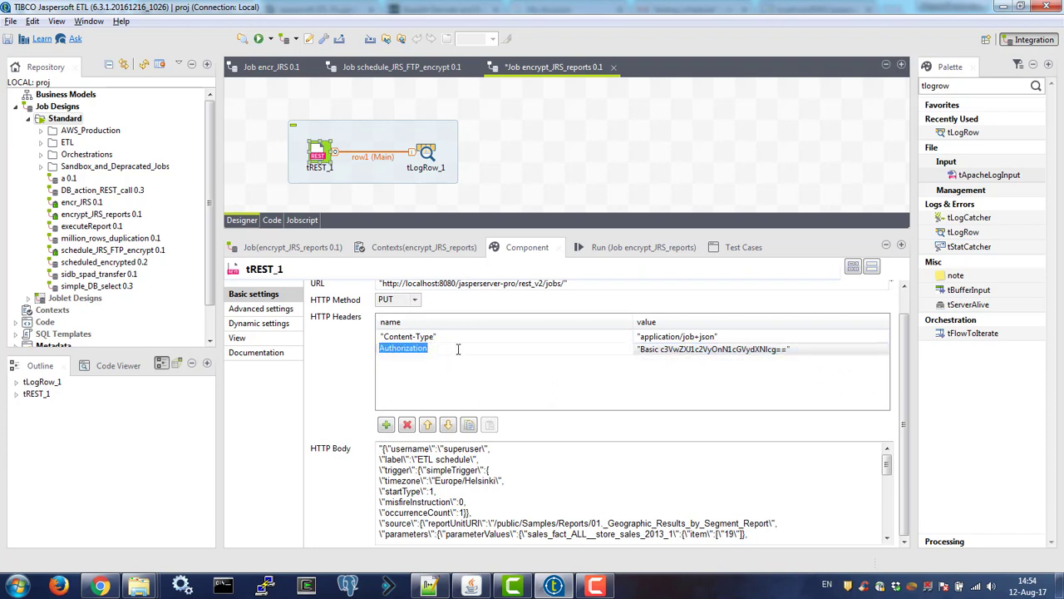
{"action": "left_click", "coordinate": [457, 349]}
{"action": "type", "text": "\""}
{"action": "key", "text": "Home"}
{"action": "type", "text": "\""}
{"action": "key", "text": "Return"}
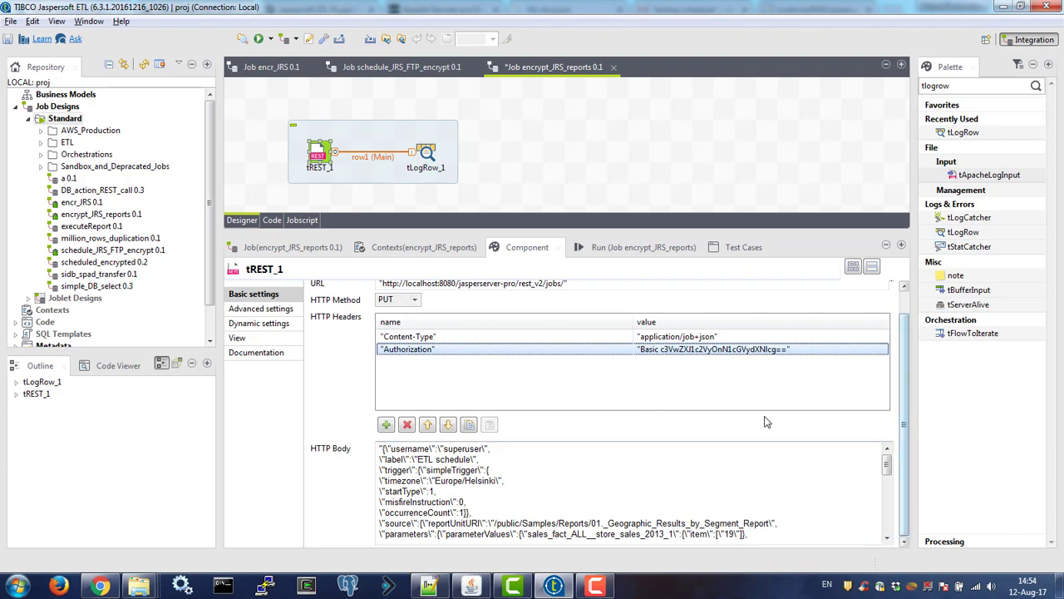
Step: Run the encrypt_JRS_reports job and select the top-level id value in the returned JSON
{"action": "left_click", "coordinate": [628, 248]}
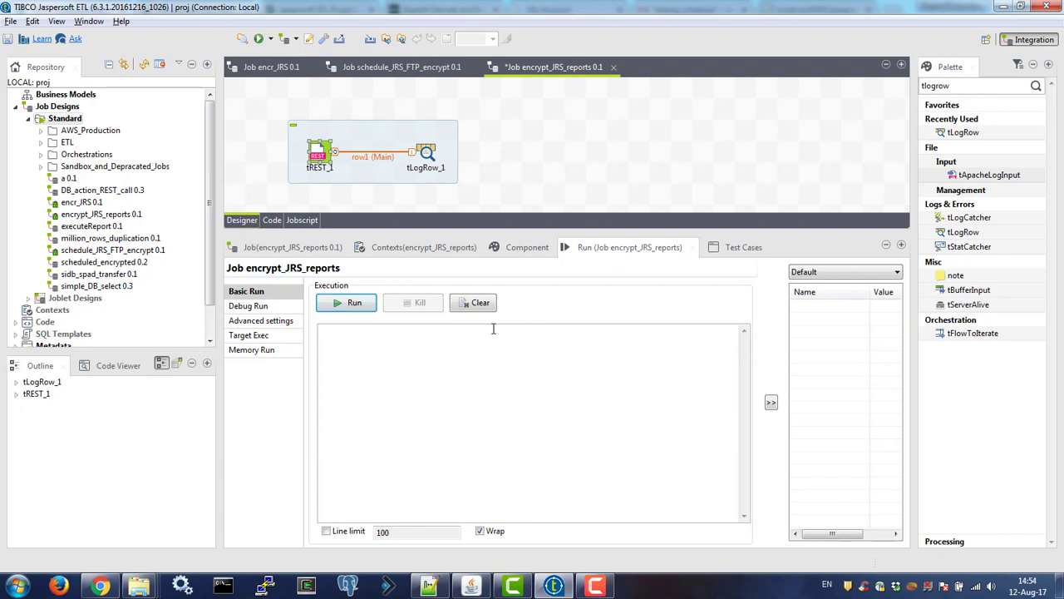
{"action": "left_click", "coordinate": [365, 309]}
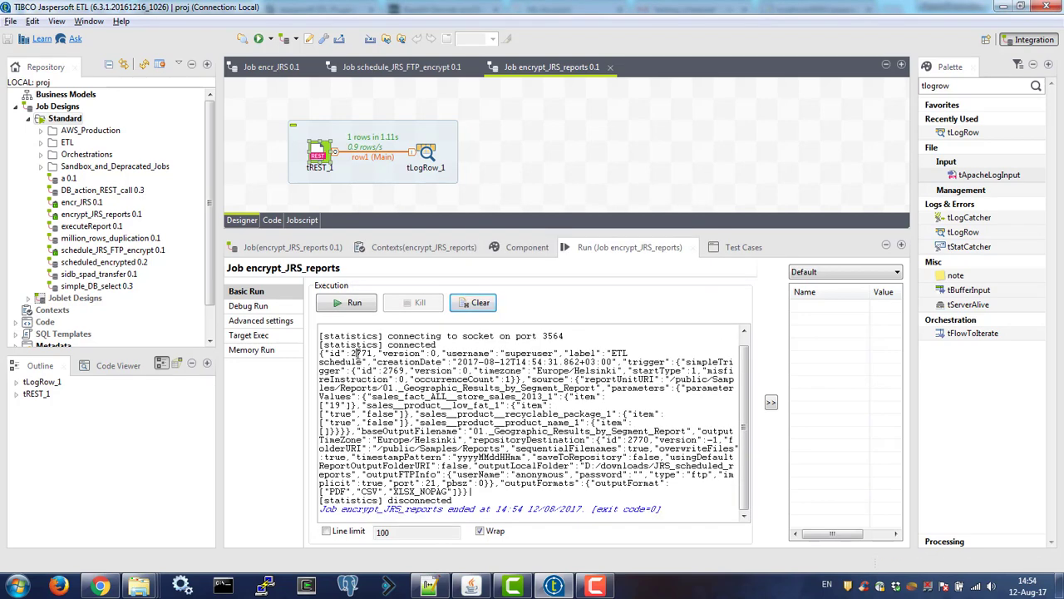
{"action": "double_click", "coordinate": [357, 353]}
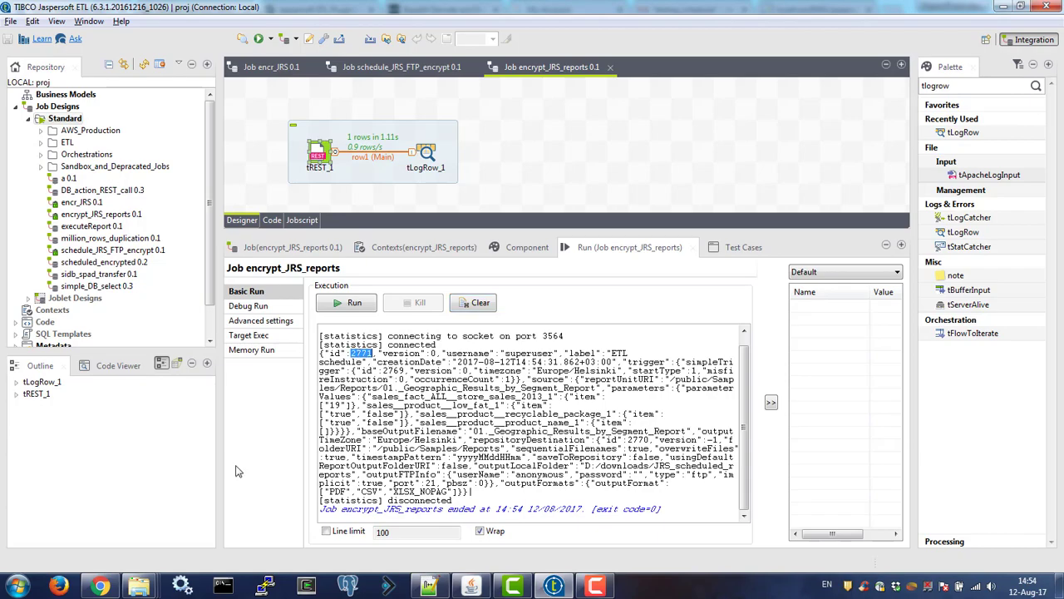
Step: Switch to Chrome, refresh the JasperReports Server schedules list, and check the job ID and name of the ETL schedule entry
{"action": "left_click", "coordinate": [100, 587]}
{"action": "mouse_move", "coordinate": [214, 62]}
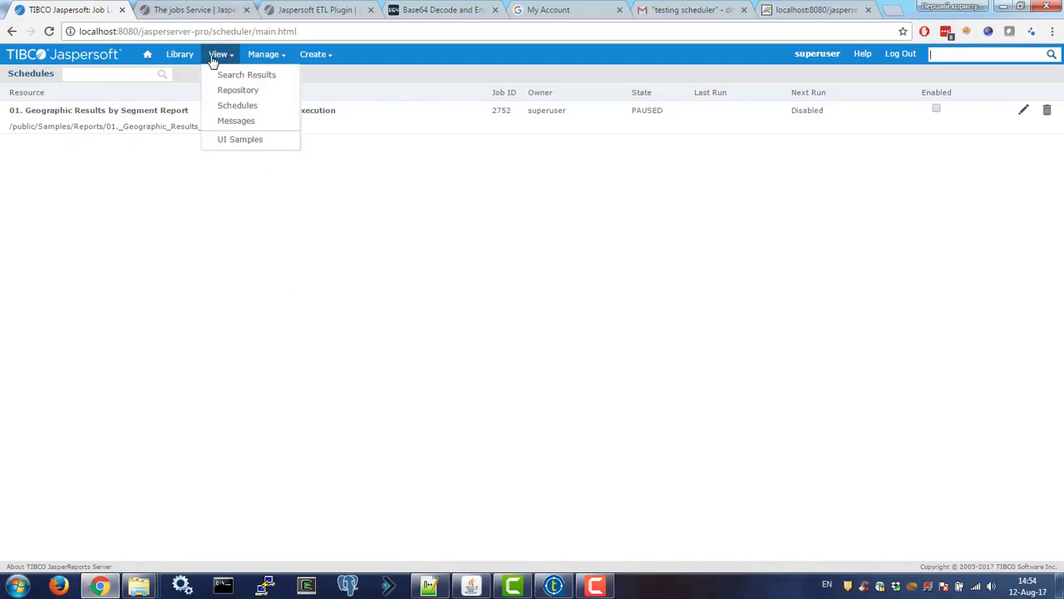
{"action": "left_click", "coordinate": [241, 107]}
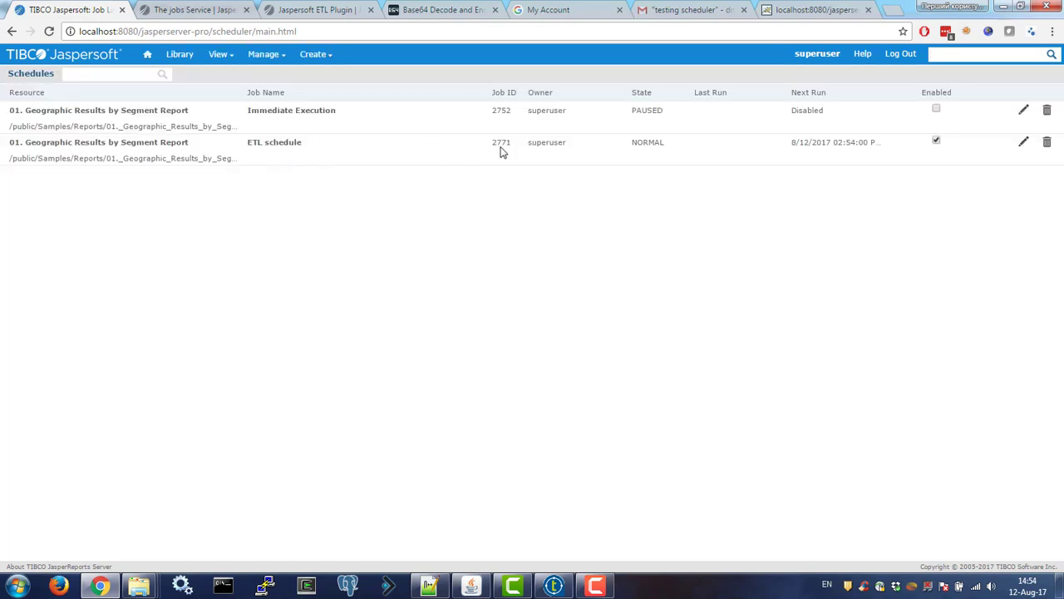
{"action": "double_click", "coordinate": [502, 147]}
{"action": "left_click", "coordinate": [280, 142]}
{"action": "left_click_drag", "start_coordinate": [252, 148], "coordinate": [316, 147]}
{"action": "left_click", "coordinate": [318, 147]}
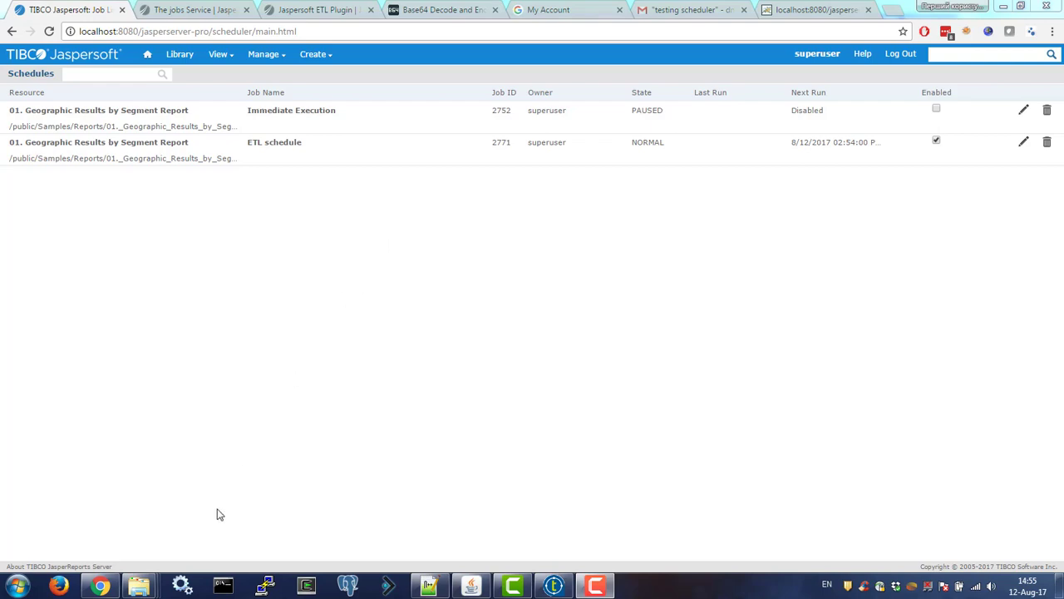
Step: Switch to Windows Explorer and examine the generated CSV and XLSX report files in the JRS_scheduled_reports folder
{"action": "mouse_move", "coordinate": [140, 585]}
{"action": "mouse_move", "coordinate": [114, 500]}
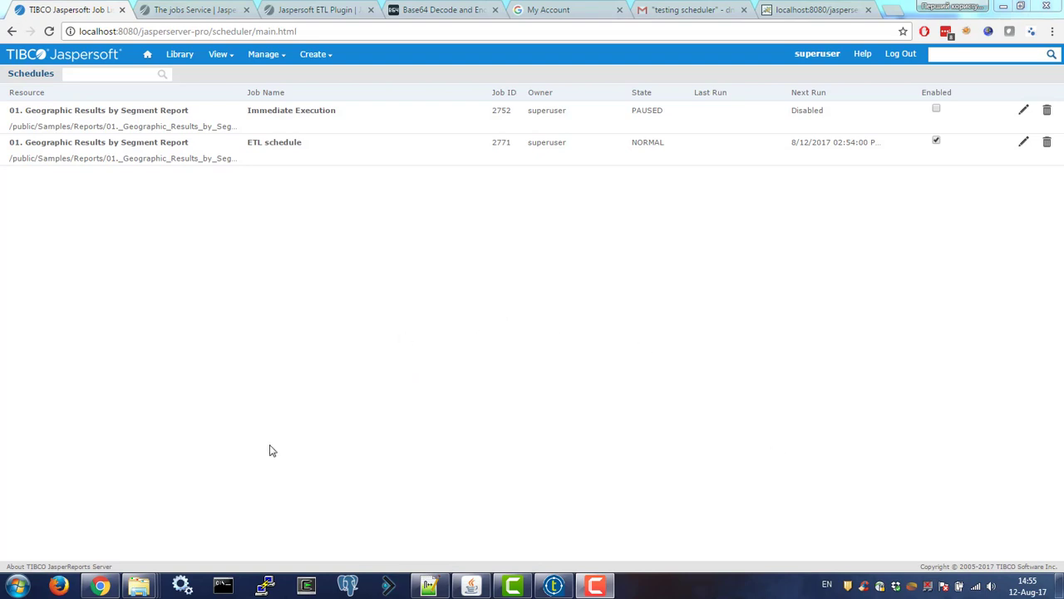
{"action": "left_click", "coordinate": [138, 524]}
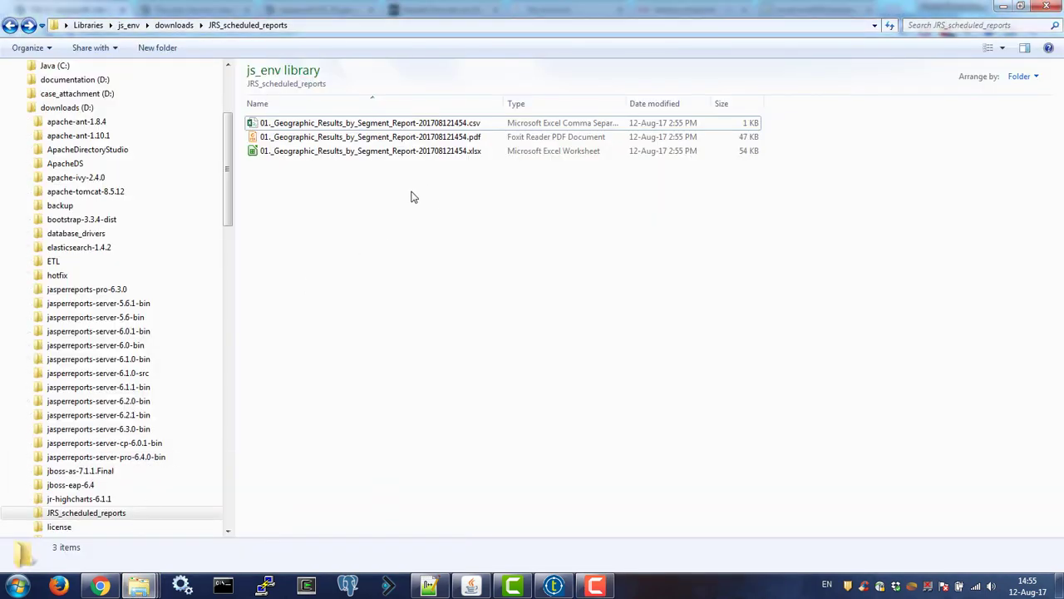
{"action": "left_click", "coordinate": [409, 126]}
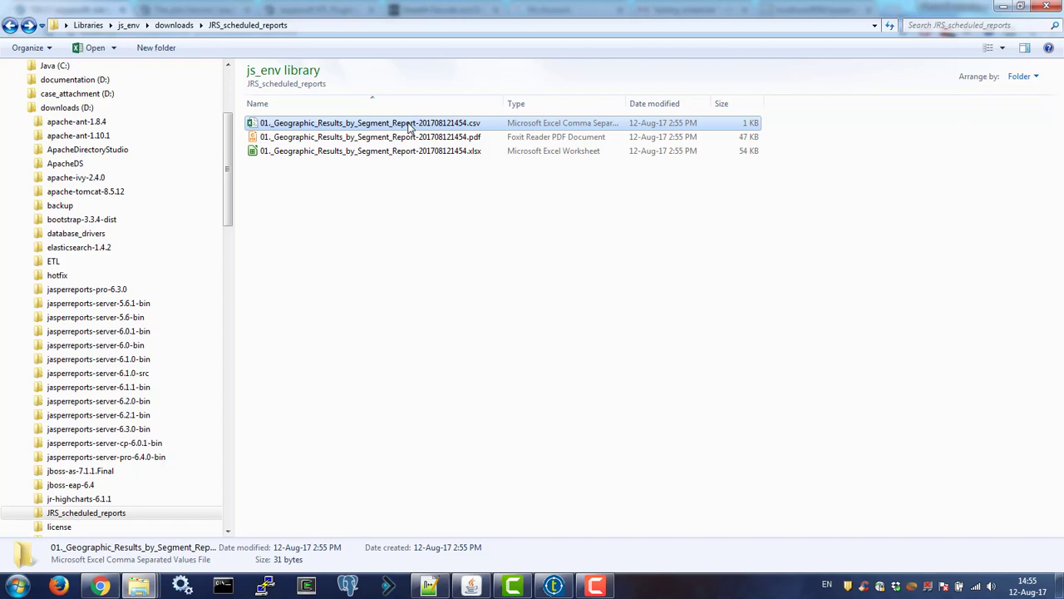
{"action": "left_click", "coordinate": [480, 156]}
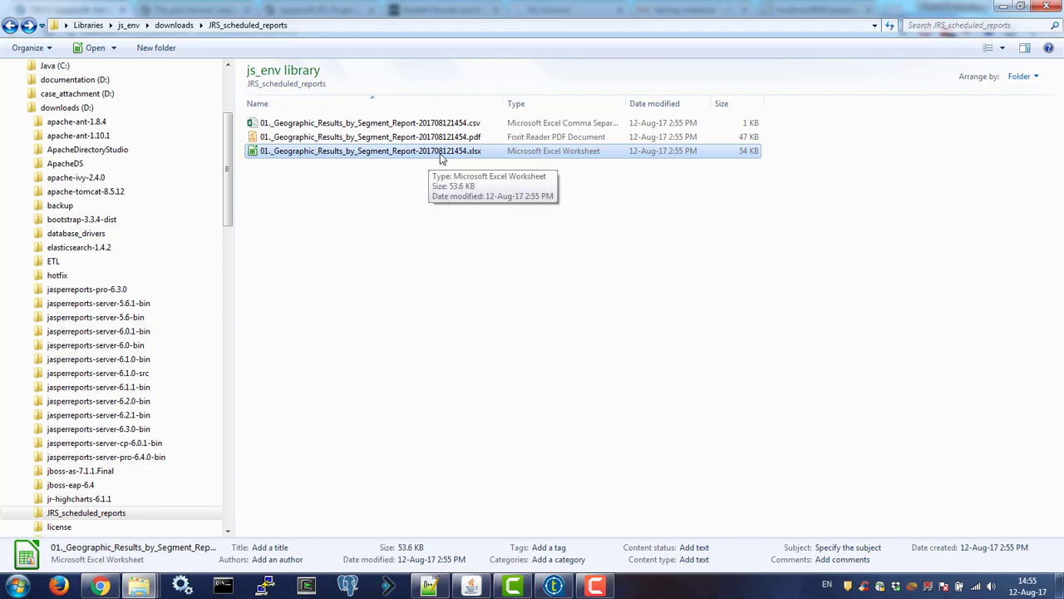
Step: Switch back to Jaspersoft ETL and delete the tLogRow_1 component from the encrypt_JRS_reports job
{"action": "left_click", "coordinate": [554, 586]}
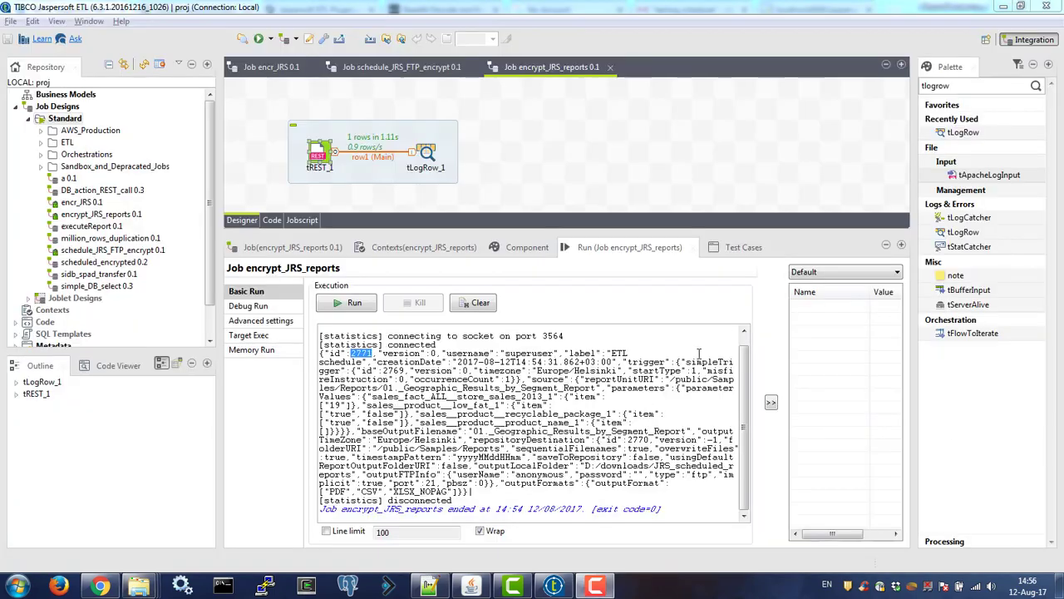
{"action": "left_click", "coordinate": [426, 151]}
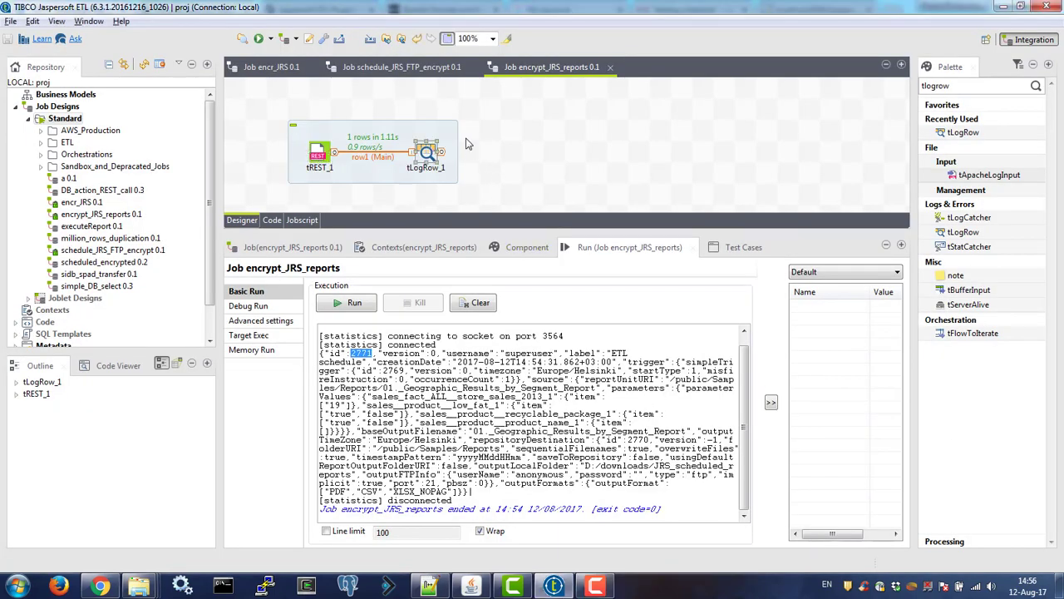
{"action": "key", "text": "Delete"}
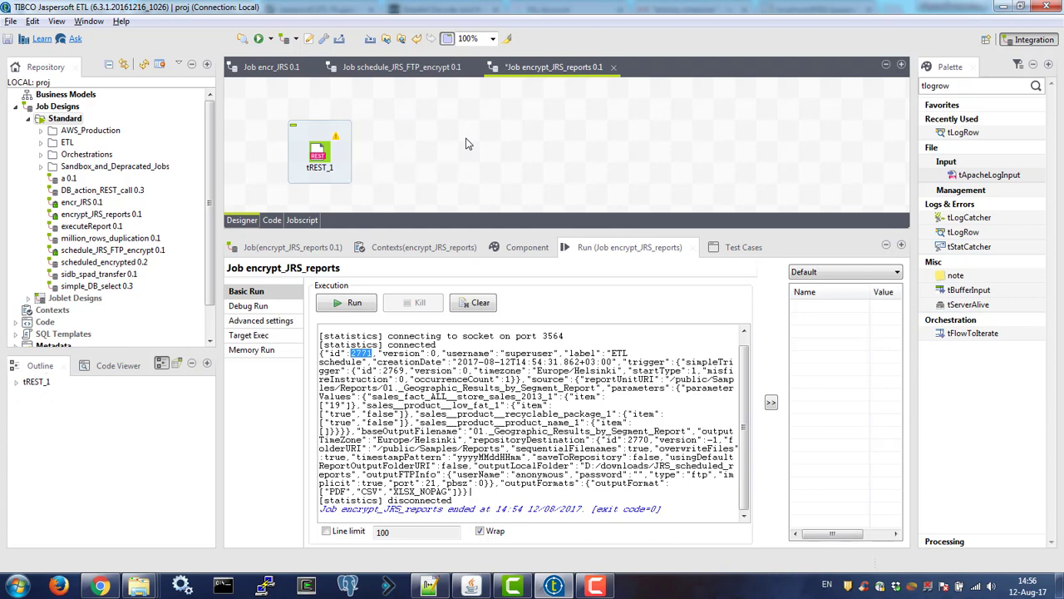
Step: Find the tWaitForFile component in the palette and place it beside tREST_1 on the canvas
{"action": "left_click", "coordinate": [962, 85]}
{"action": "type", "text": "w"}
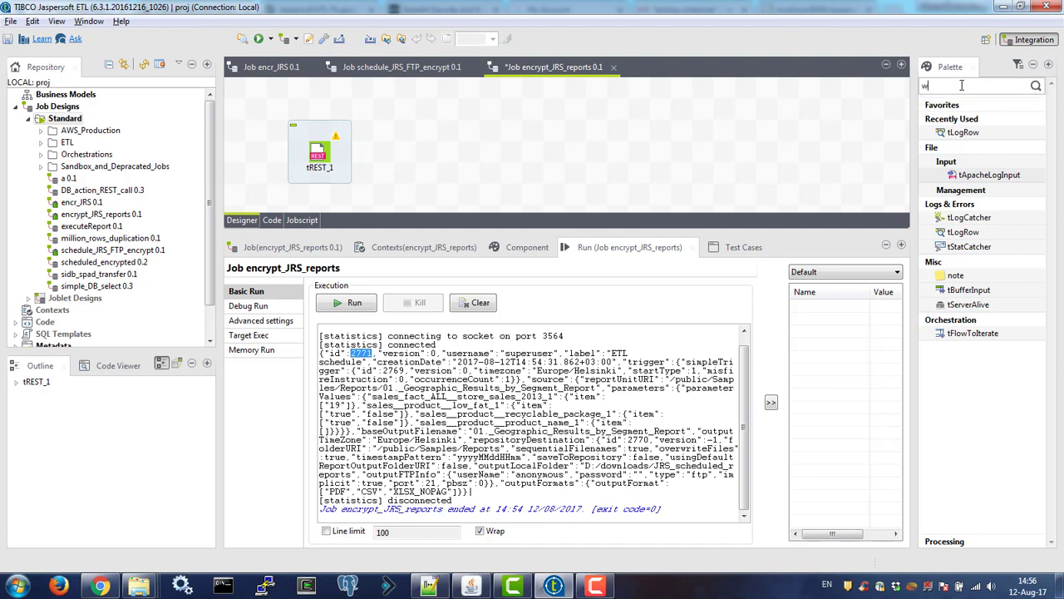
{"action": "type", "text": "aitf"}
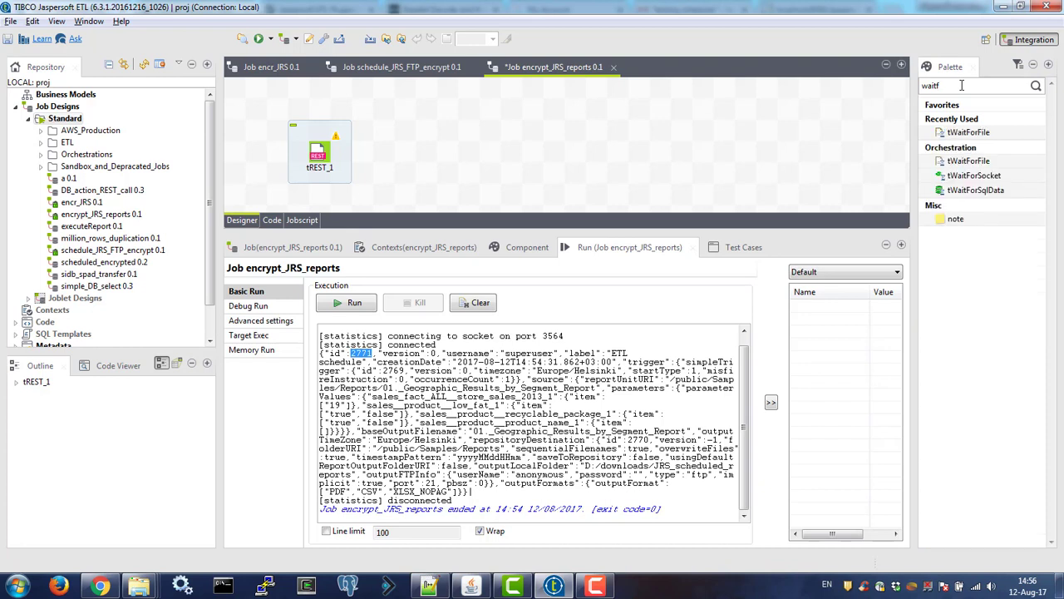
{"action": "left_click_drag", "start_coordinate": [969, 133], "coordinate": [415, 158]}
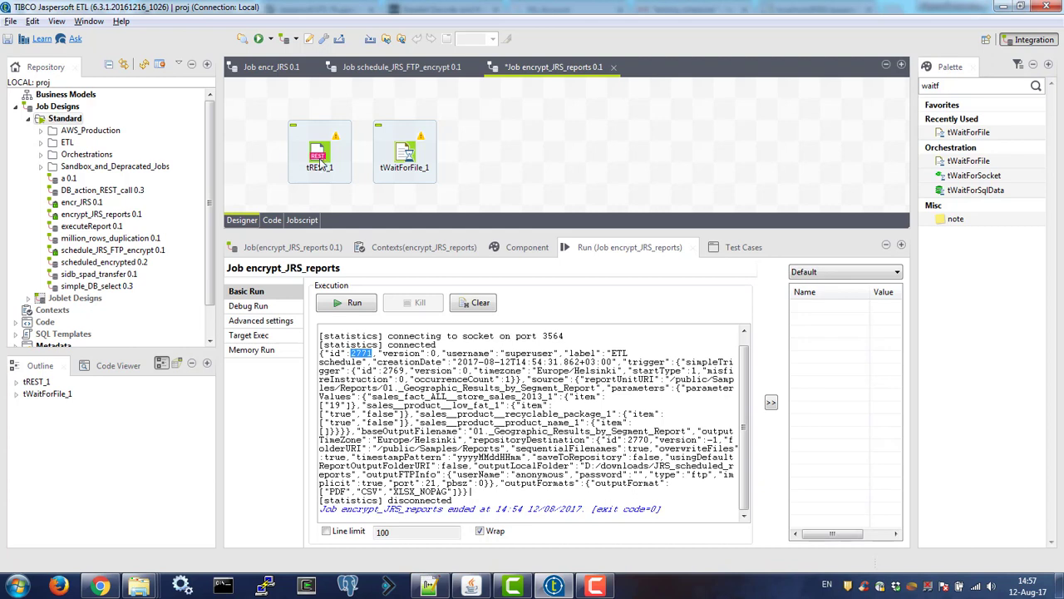
Step: Connect tREST_1 to tWaitForFile_1 with an On Component Ok trigger
{"action": "right_click", "coordinate": [321, 162]}
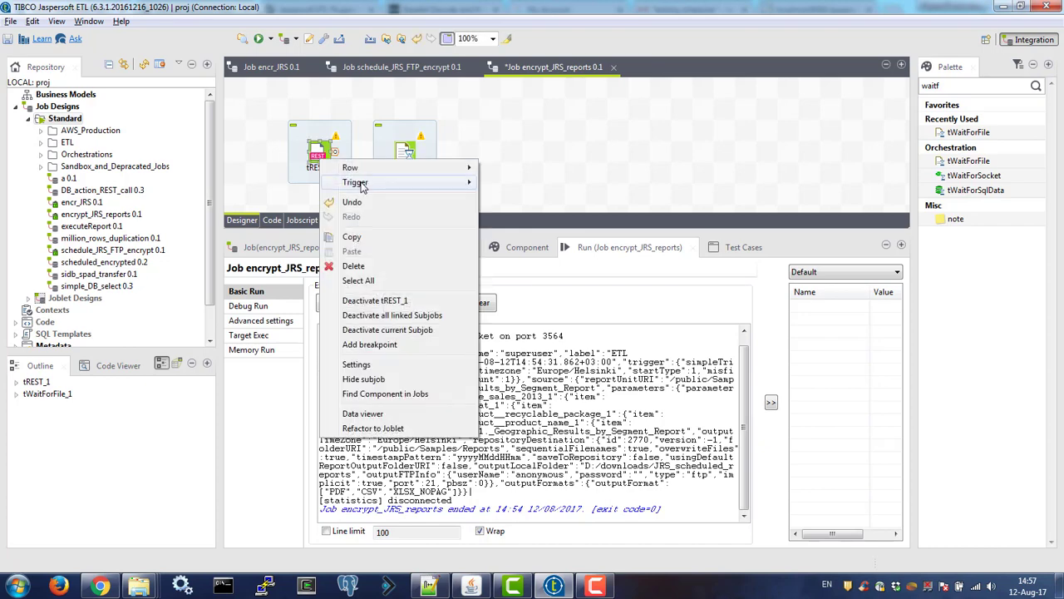
{"action": "mouse_move", "coordinate": [420, 183]}
{"action": "left_click", "coordinate": [533, 231]}
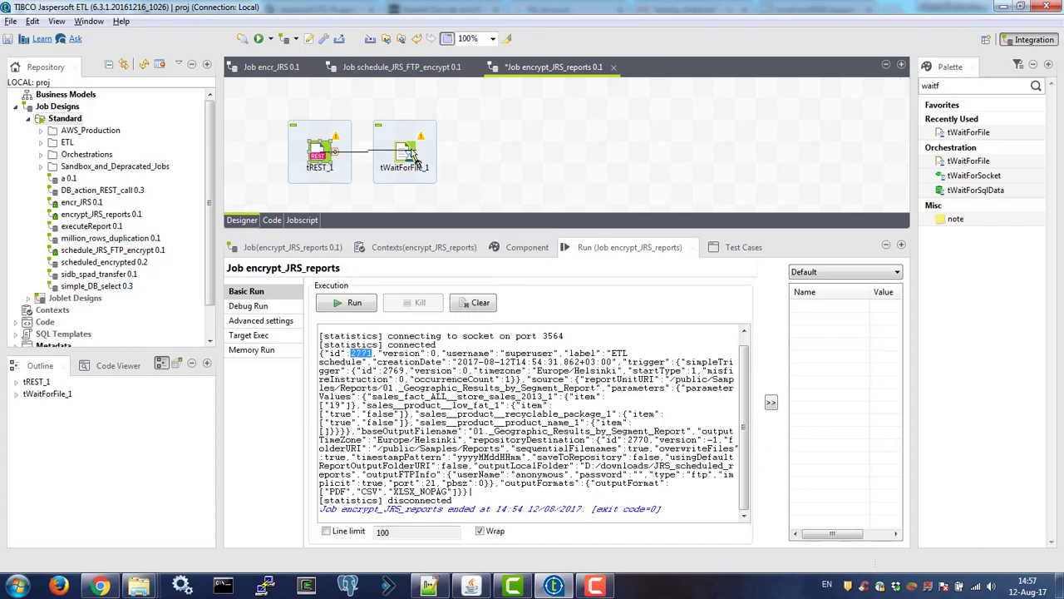
{"action": "left_click", "coordinate": [404, 153]}
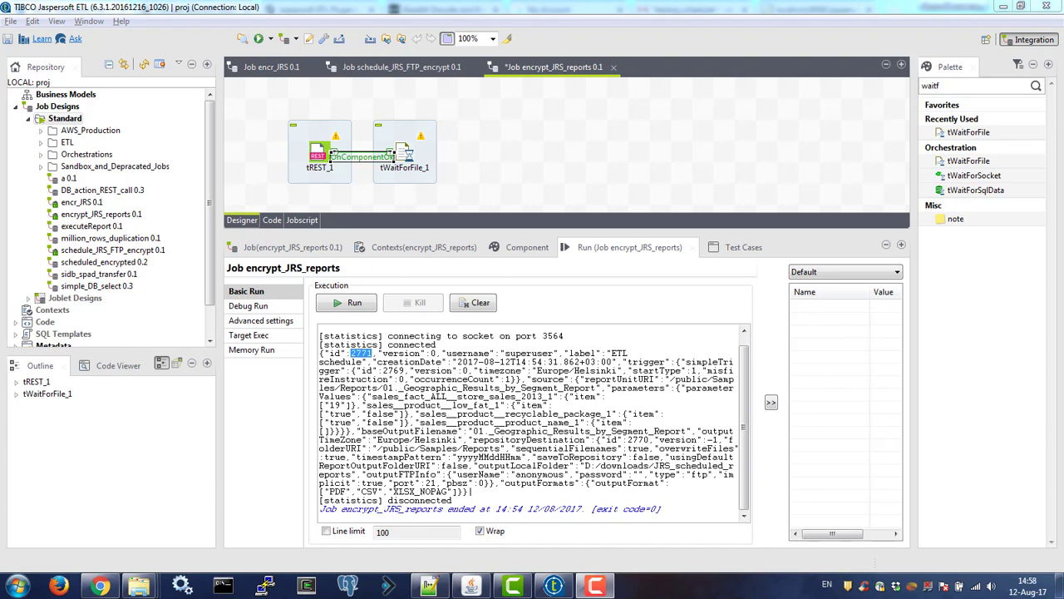
Step: Show tWaitForFile_1's component settings and copy the JRS_scheduled_reports folder path from Windows Explorer
{"action": "left_click", "coordinate": [401, 155]}
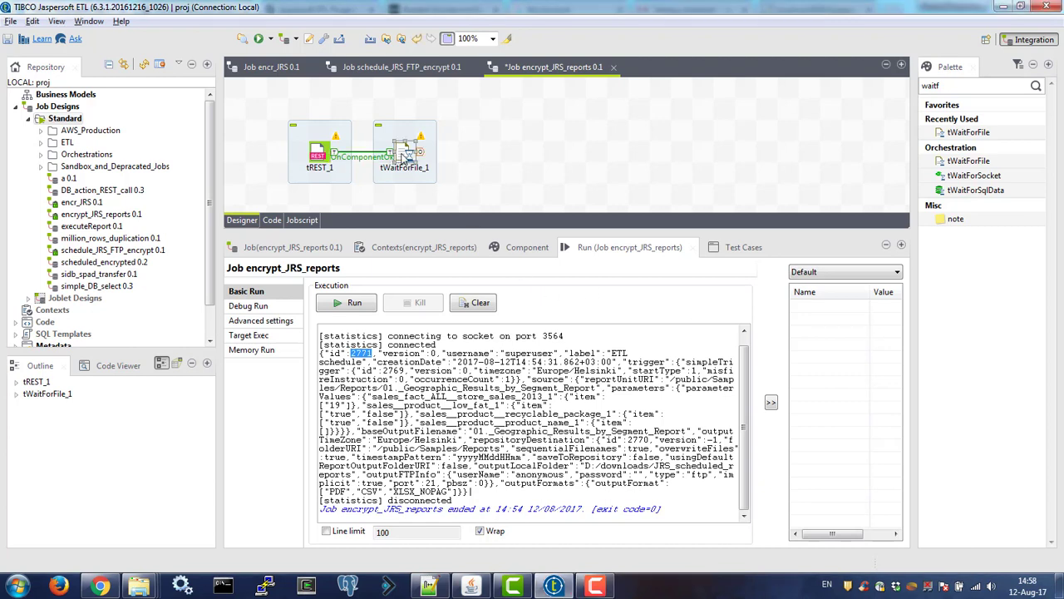
{"action": "left_click", "coordinate": [524, 247]}
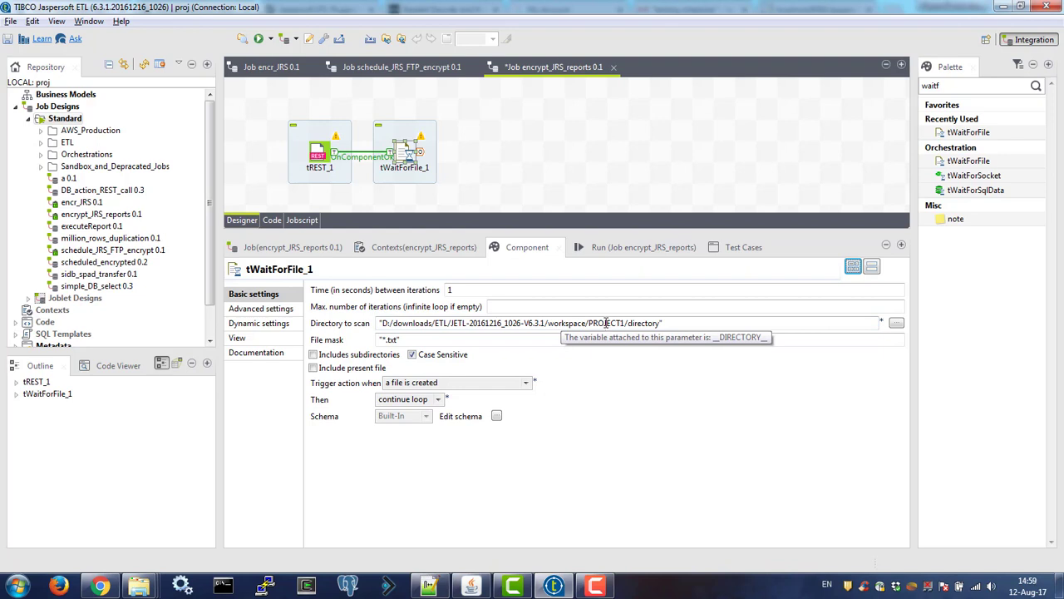
{"action": "mouse_move", "coordinate": [139, 587]}
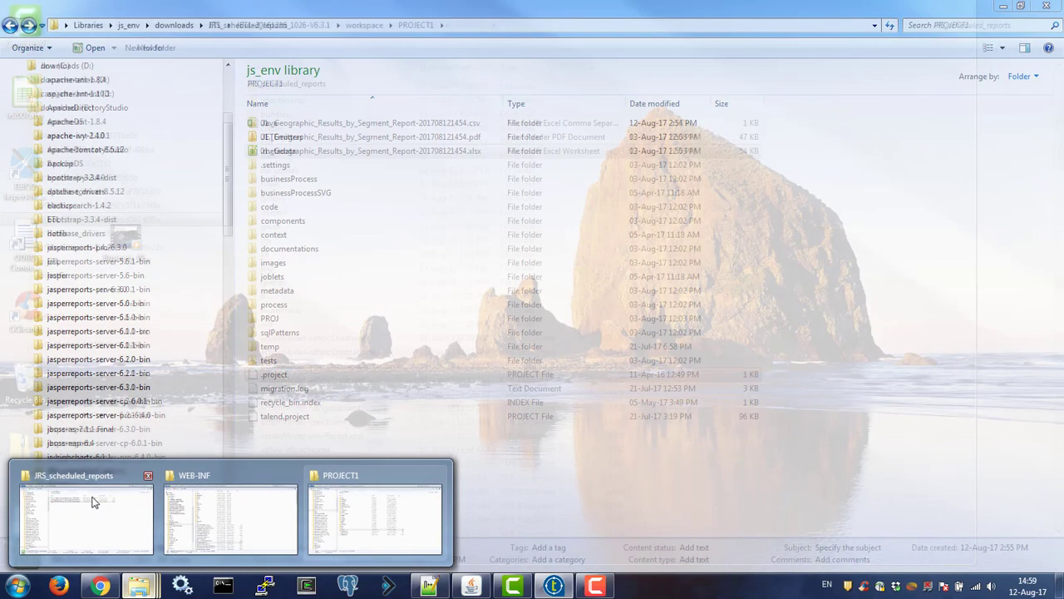
{"action": "left_click", "coordinate": [93, 501]}
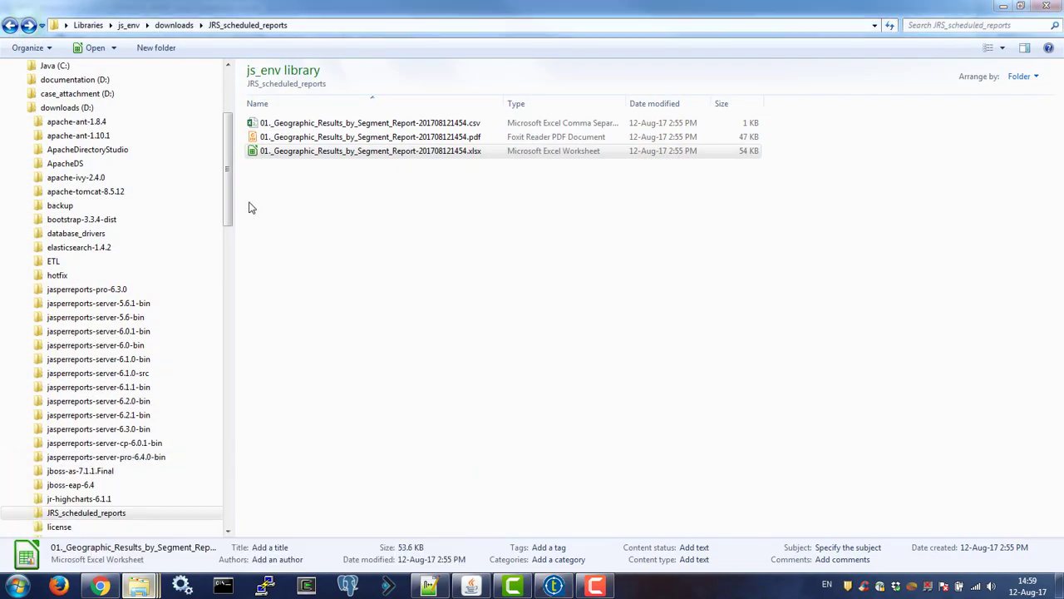
{"action": "left_click", "coordinate": [303, 25]}
{"action": "left_click", "coordinate": [133, 586]}
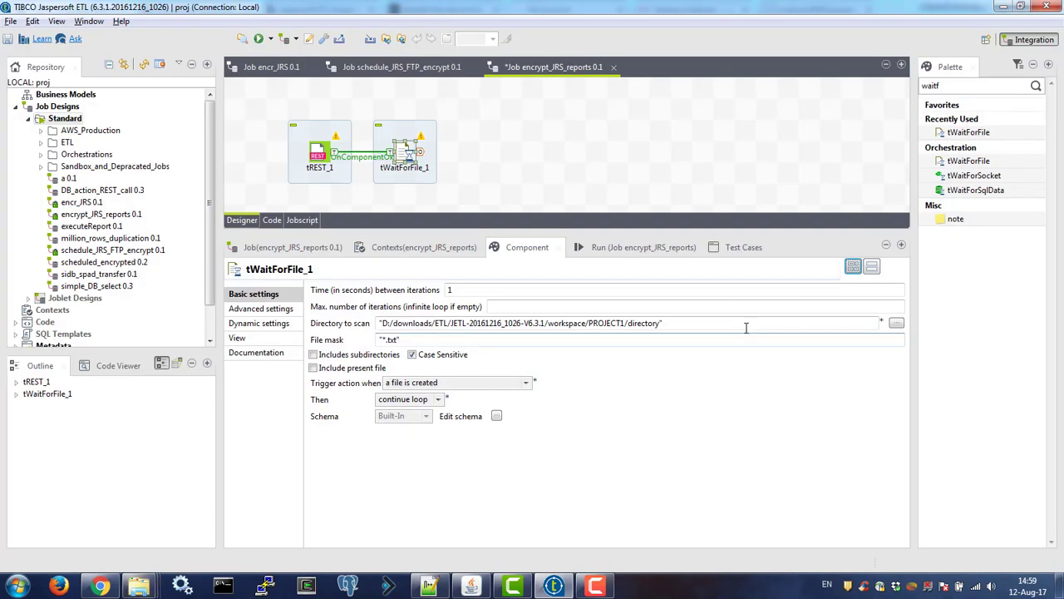
Step: Set tWaitForFile_1's directory to scan to "D:/downloads/JRS_scheduled_reports", in double quotes and with forward slashes
{"action": "left_click", "coordinate": [711, 326]}
{"action": "key", "text": "ctrl+a"}
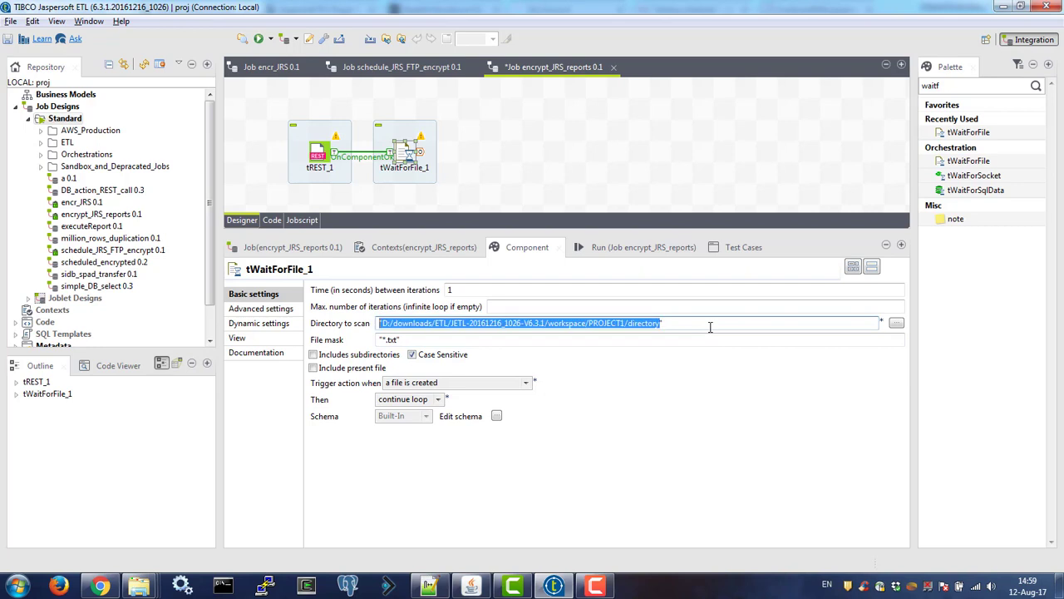
{"action": "type", "text": "\"D:\\downloads\\JRS_scheduled_reports\""}
{"action": "type", "text": "\""}
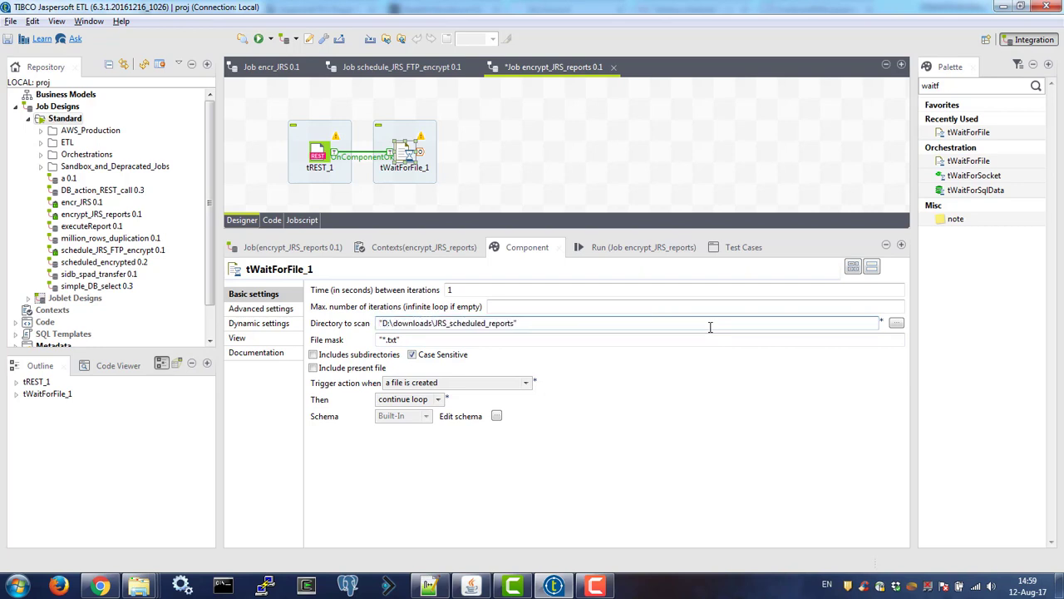
{"action": "type", "text": "\\"}
{"action": "type", "text": "/"}
{"action": "key", "text": "shift+Right"}
{"action": "type", "text": "/"}
{"action": "key", "text": "End"}
Step: Set tWaitForFile_1's file mask to "*" and its Then action to exit loop
{"action": "left_click", "coordinate": [527, 339]}
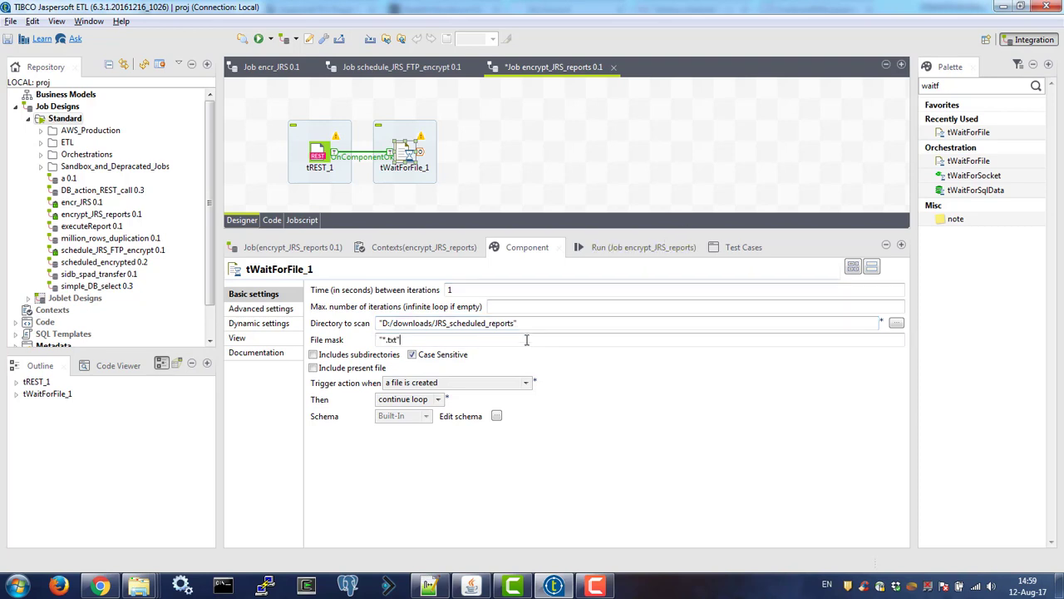
{"action": "key", "text": "shift+Left"}
{"action": "key", "text": "shift+Left"}
{"action": "key", "text": "shift+Left"}
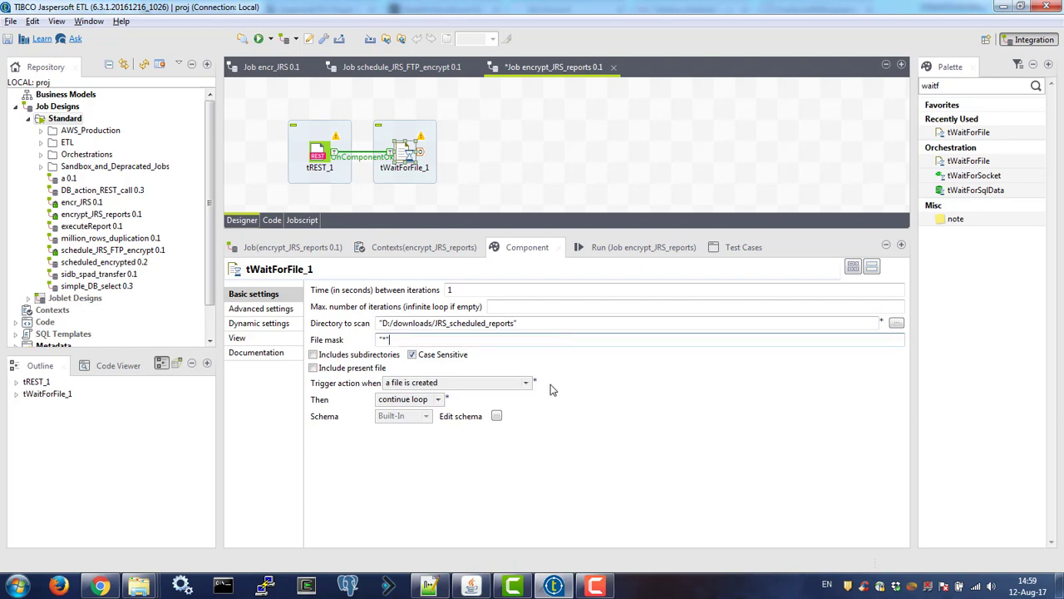
{"action": "left_click", "coordinate": [438, 400]}
{"action": "left_click", "coordinate": [396, 423]}
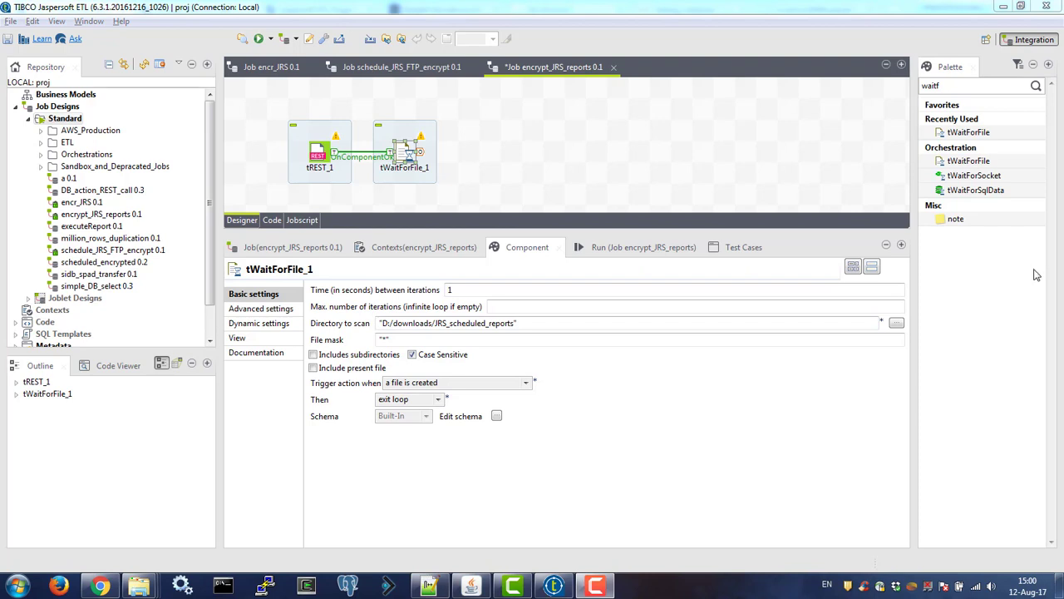
Step: Find the tFileArchive component in the palette and place it beside tWaitForFile_1 on the canvas
{"action": "left_click", "coordinate": [973, 86]}
{"action": "type", "text": "filear"}
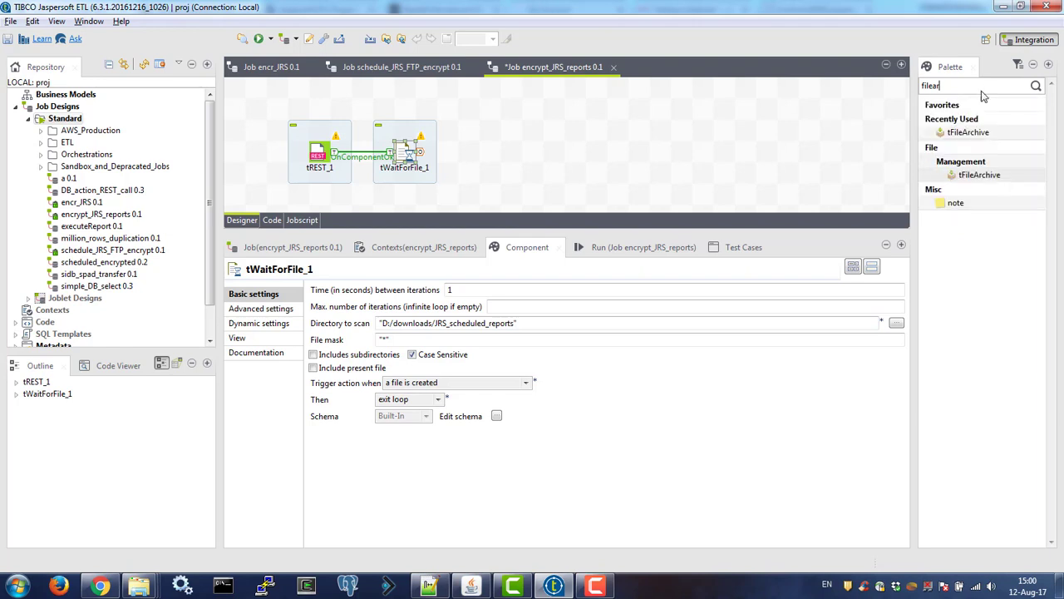
{"action": "left_click_drag", "start_coordinate": [485, 158], "coordinate": [485, 154]}
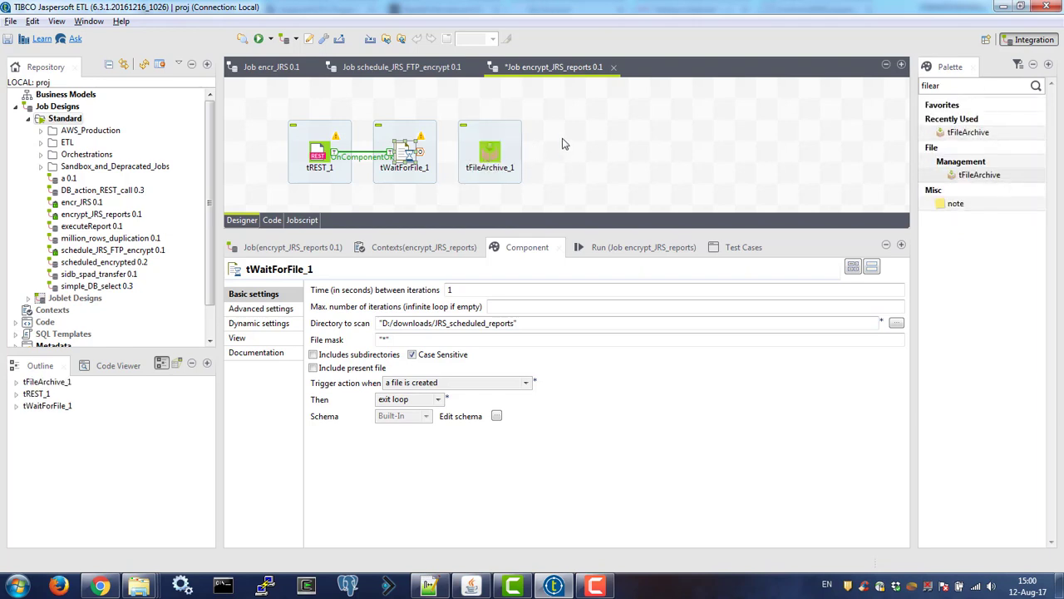
Step: Connect tWaitForFile_1 to tFileArchive_1 with an On Component Ok trigger
{"action": "right_click", "coordinate": [407, 154]}
{"action": "mouse_move", "coordinate": [466, 180]}
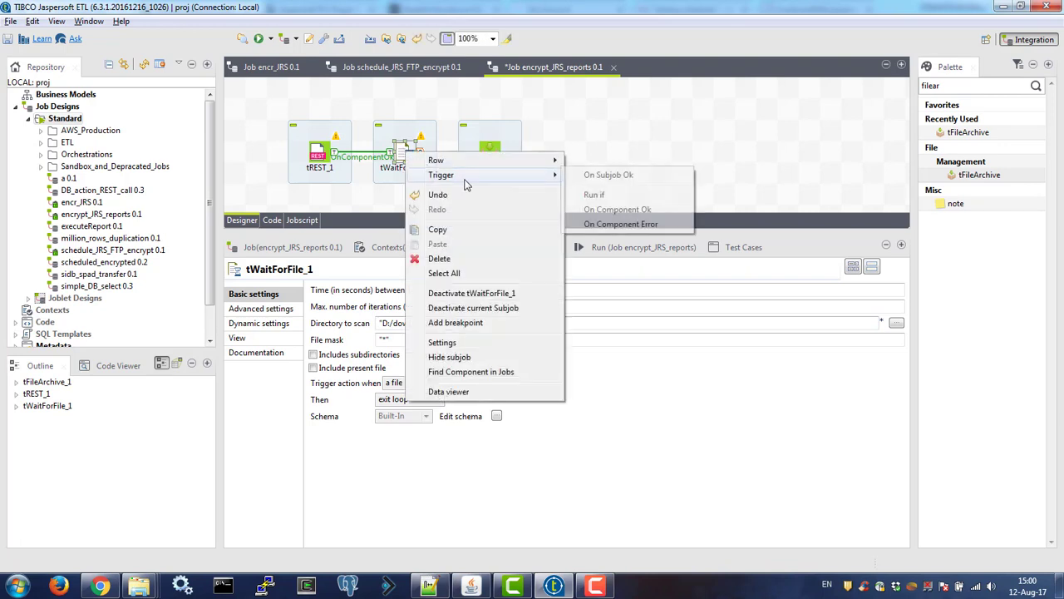
{"action": "left_click", "coordinate": [549, 209]}
{"action": "left_click", "coordinate": [490, 154]}
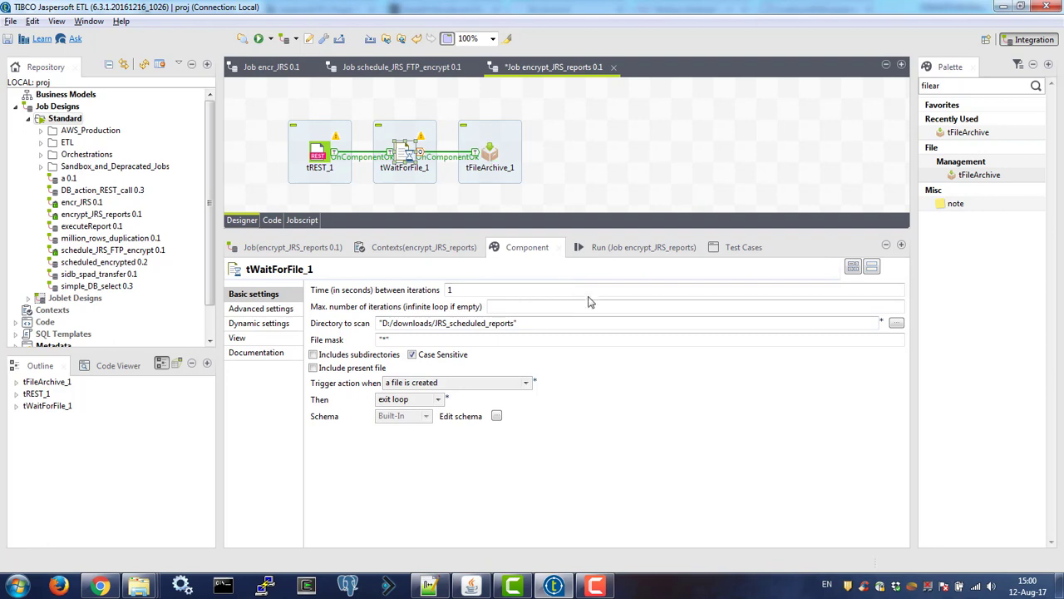
Step: Set tFileArchive_1's directory to "D:/downloads/JRS_scheduled_reports", copied from tWaitForFile_1's directory to scan
{"action": "left_click", "coordinate": [492, 154]}
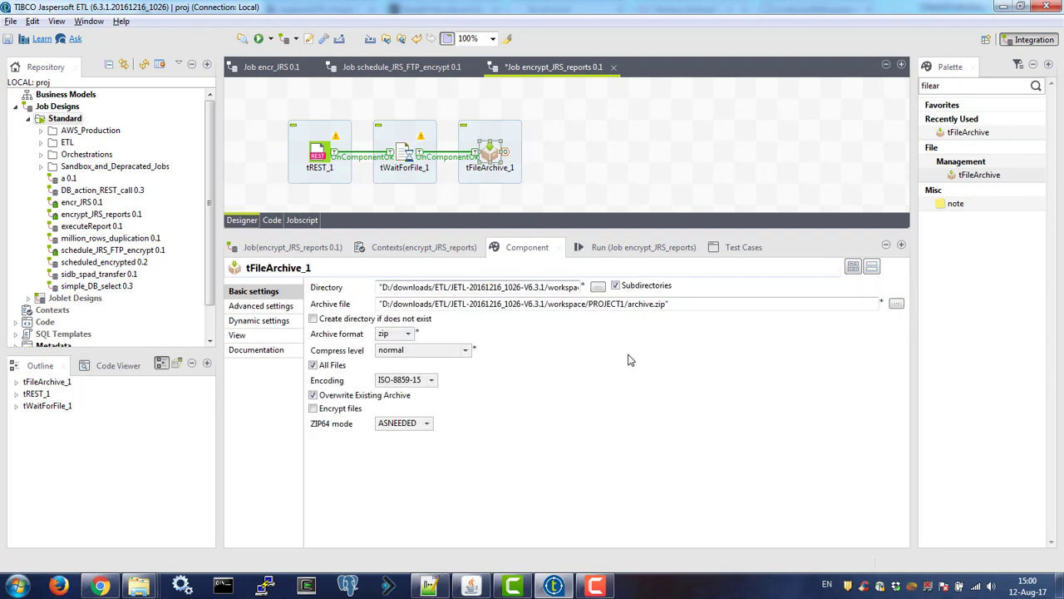
{"action": "left_click_drag", "start_coordinate": [561, 288], "coordinate": [630, 289]}
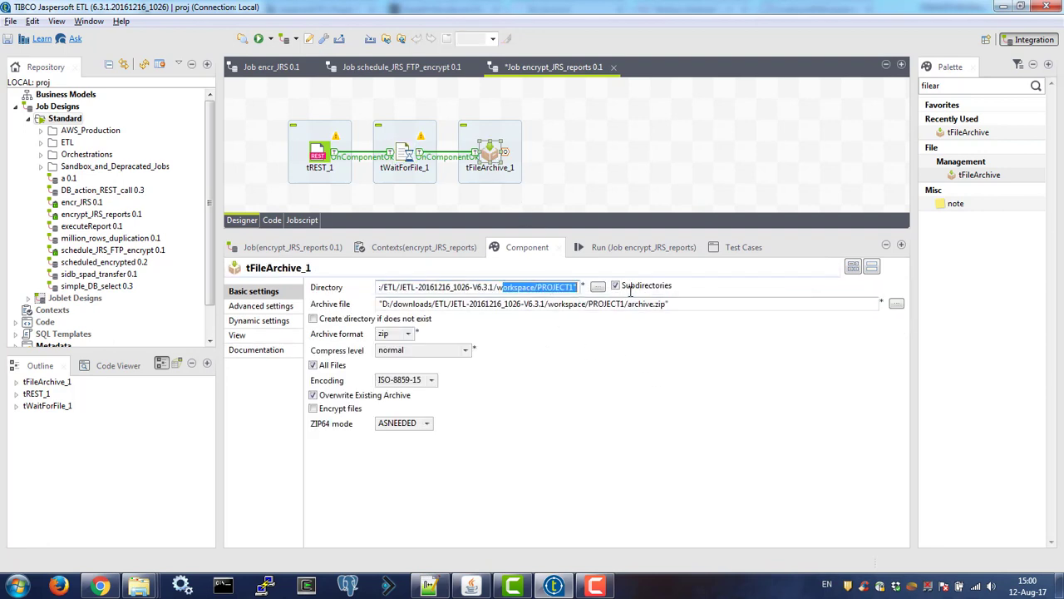
{"action": "left_click", "coordinate": [563, 289]}
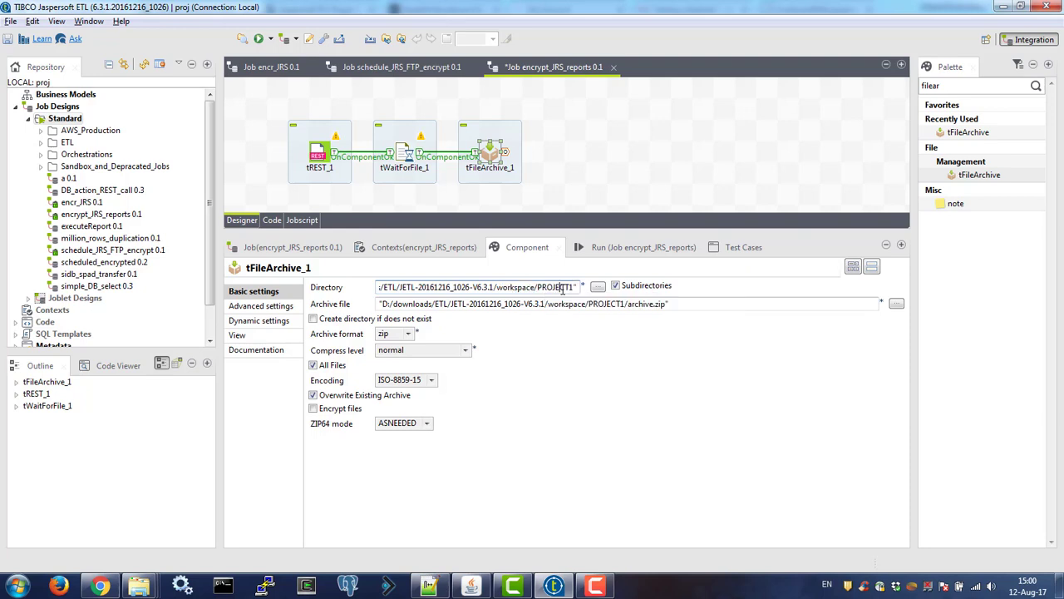
{"action": "left_click", "coordinate": [408, 149]}
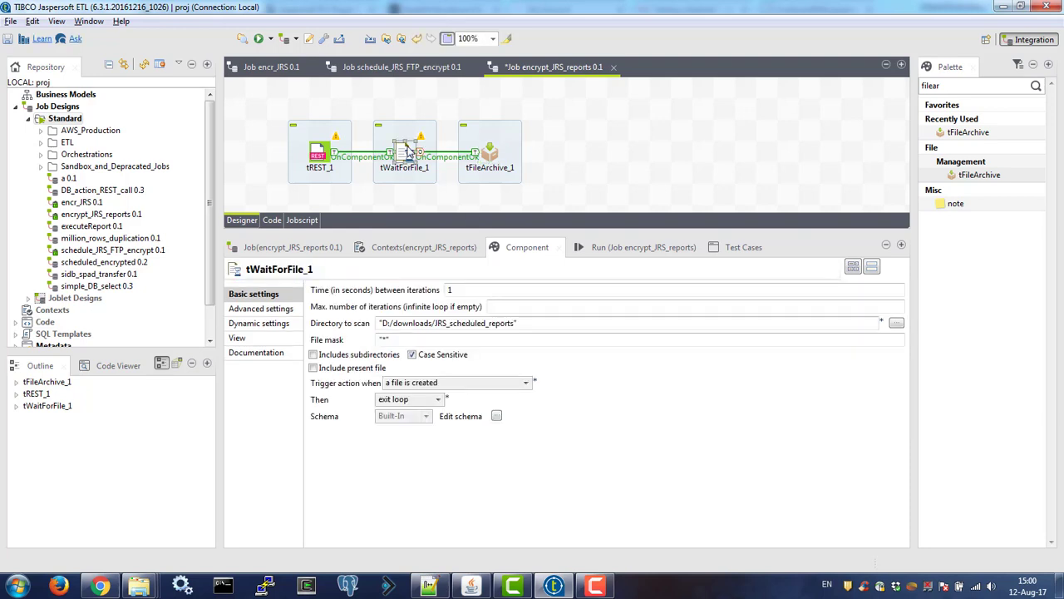
{"action": "left_click", "coordinate": [555, 326]}
{"action": "key", "text": "ctrl+c"}
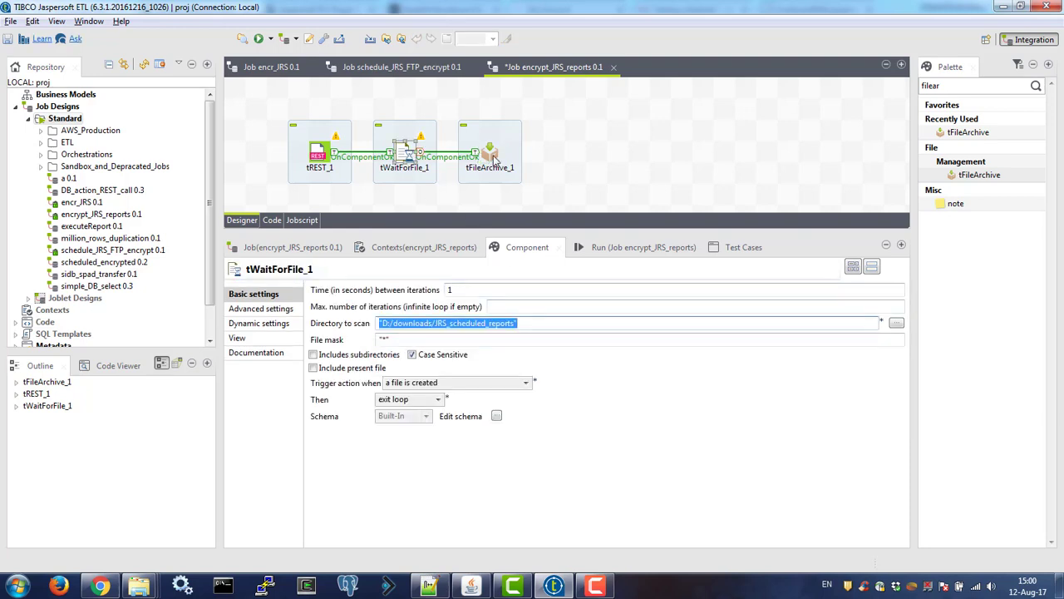
{"action": "left_click", "coordinate": [494, 159]}
{"action": "left_click", "coordinate": [545, 291]}
{"action": "key", "text": "ctrl+a"}
{"action": "key", "text": "ctrl+v"}
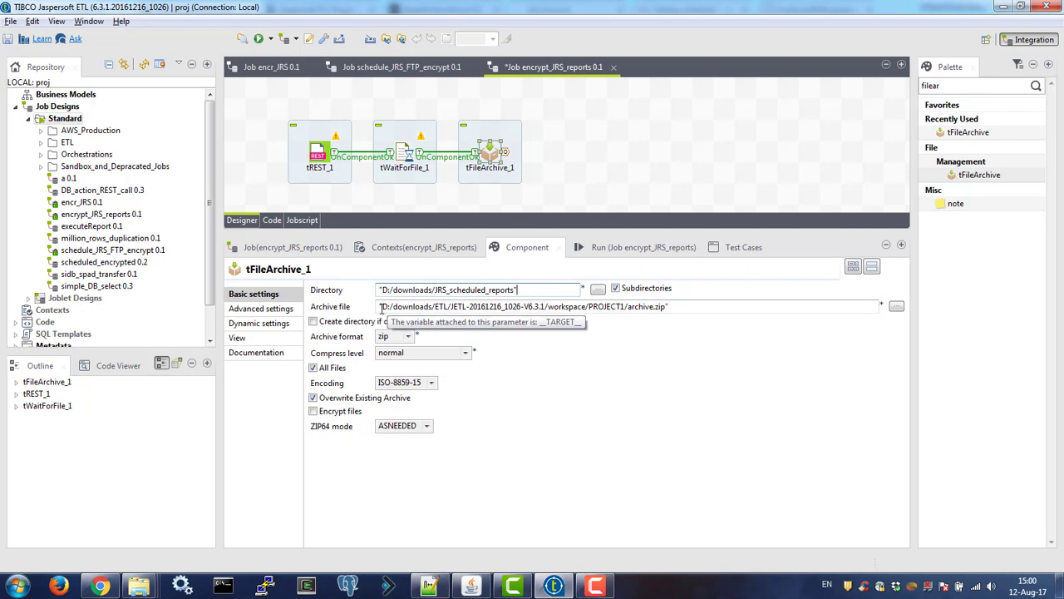
Step: Set tFileArchive_1's archive file to "D:/downloads/JRS_scheduled_reports/report_output.zip" and its encoding to UTF-8
{"action": "left_click_drag", "start_coordinate": [380, 307], "coordinate": [410, 310]}
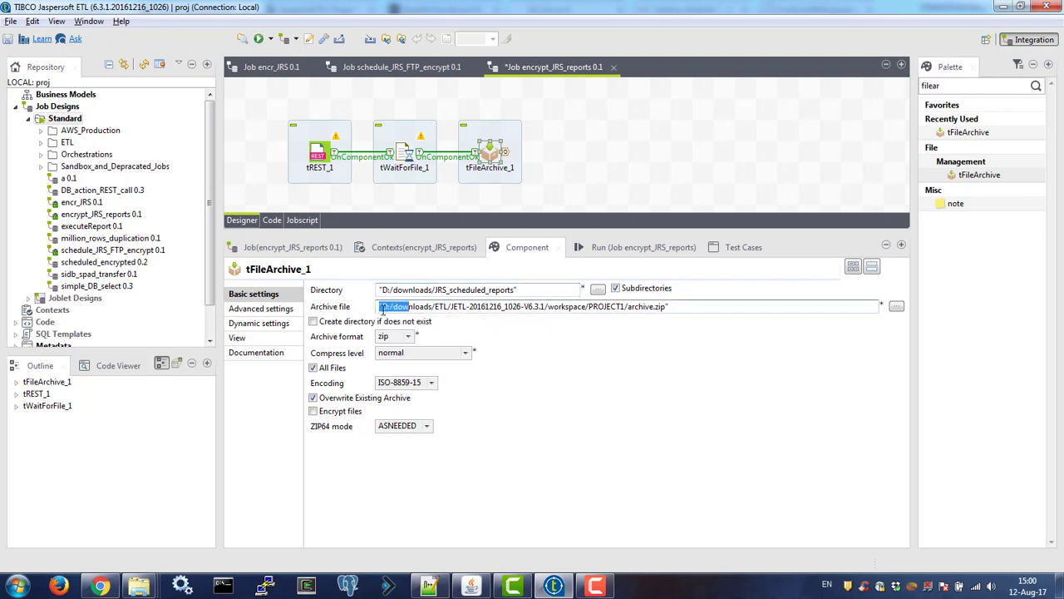
{"action": "left_click", "coordinate": [383, 308]}
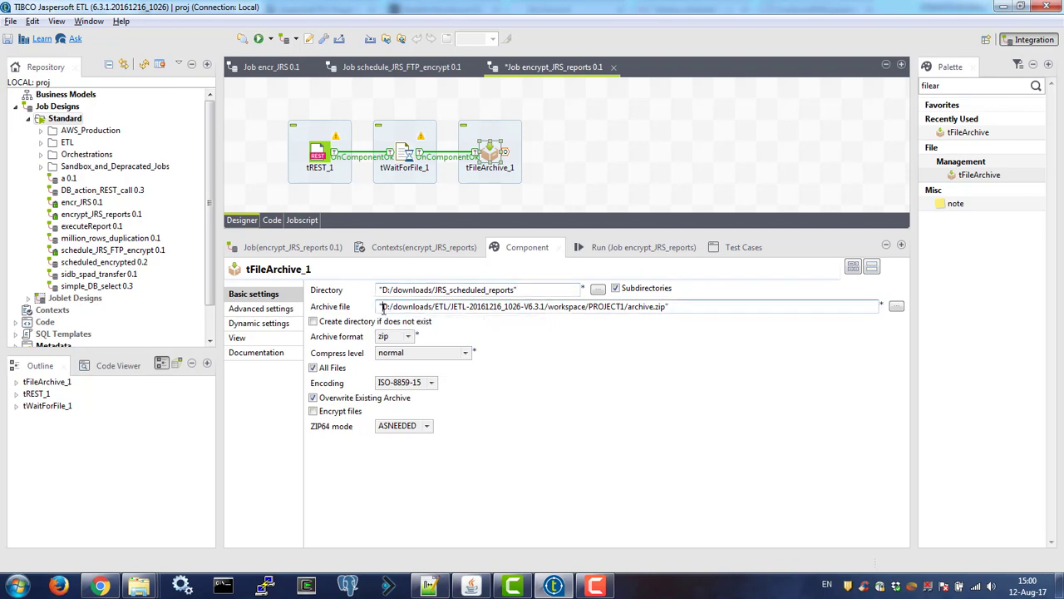
{"action": "left_click", "coordinate": [624, 308], "text": "shift"}
{"action": "key", "text": "ctrl+v"}
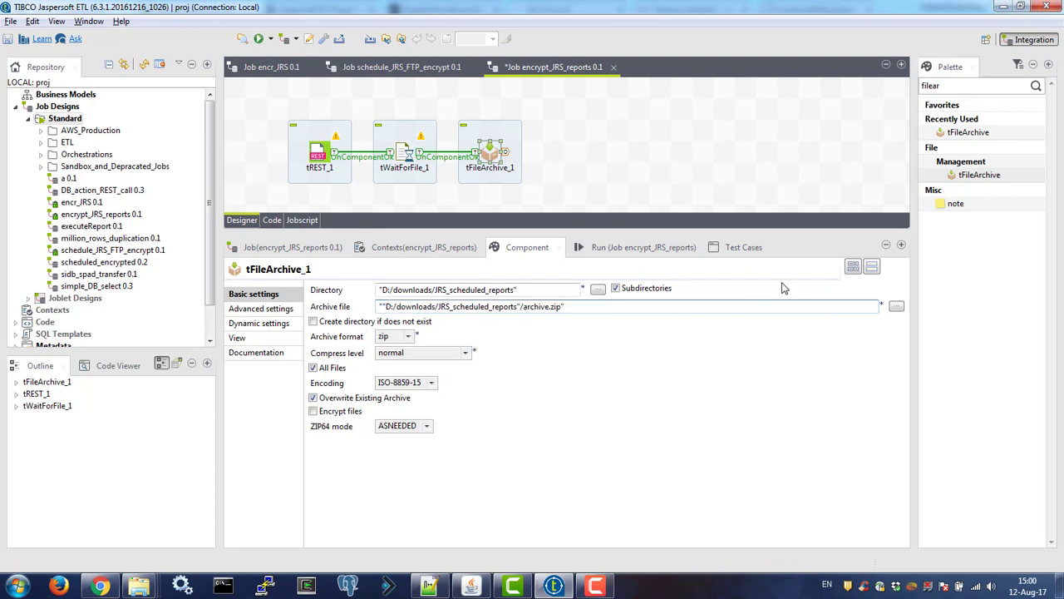
{"action": "key", "text": "BackSpace"}
{"action": "key", "text": "shift+End"}
{"action": "type", "text": "report_output"}
{"action": "left_click", "coordinate": [432, 383]}
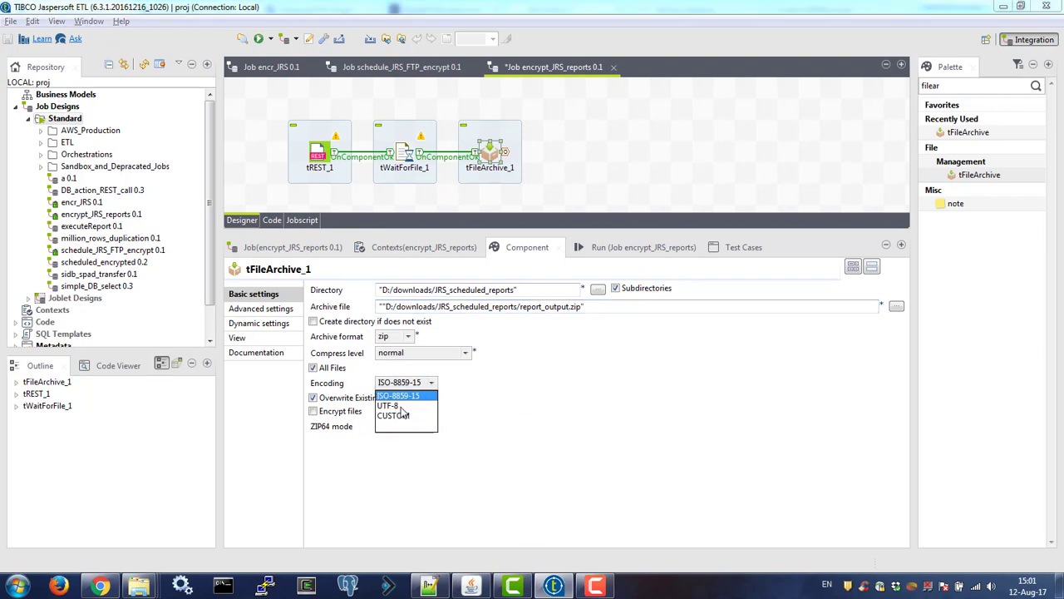
{"action": "left_click", "coordinate": [400, 406]}
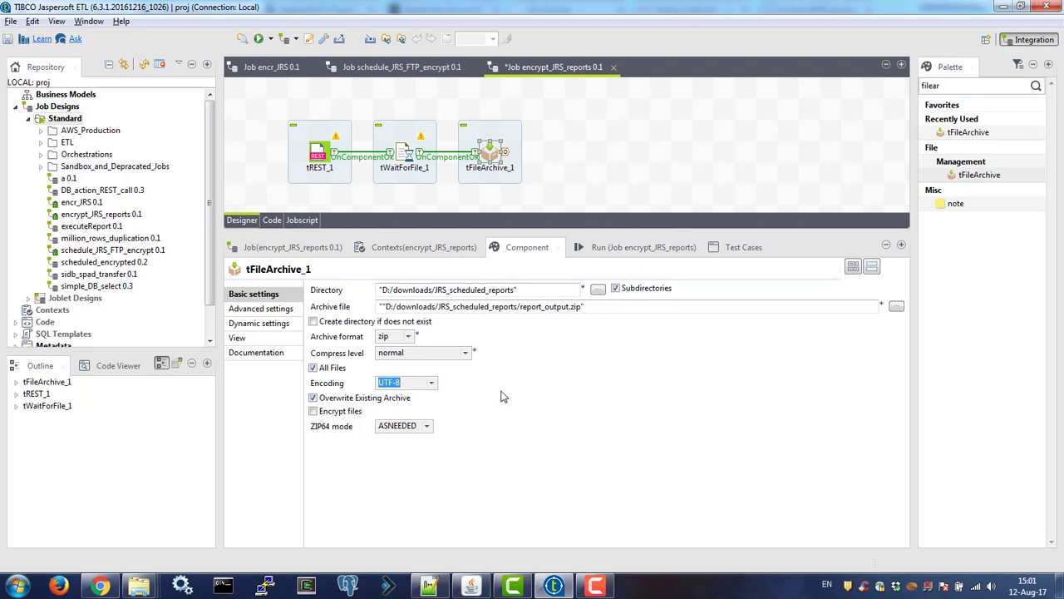
Step: Enable file encryption in tFileArchive_1 and enter the archive password in double quotes
{"action": "left_click", "coordinate": [313, 412]}
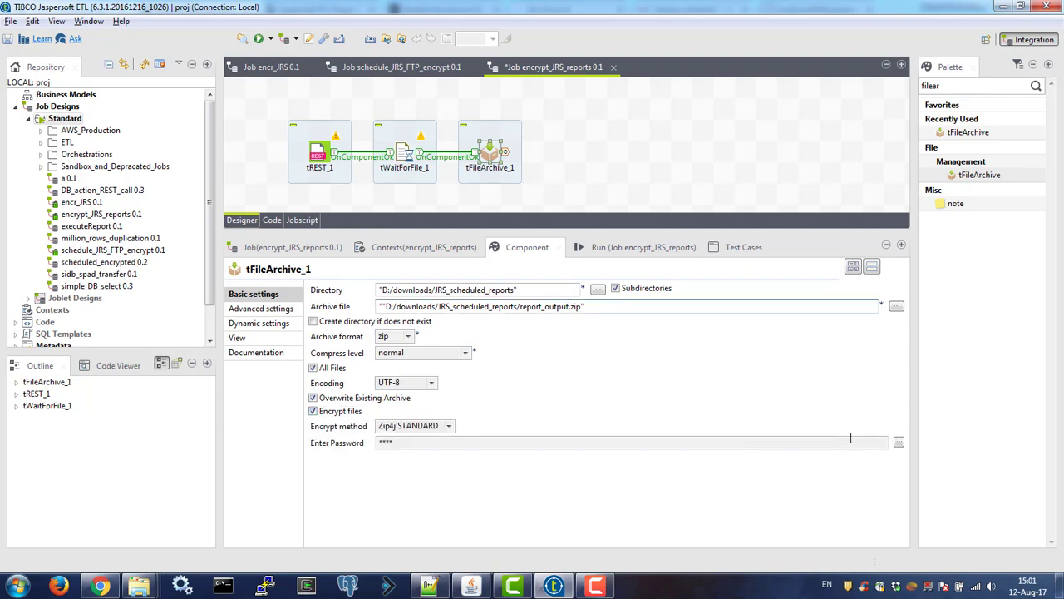
{"action": "left_click", "coordinate": [899, 444]}
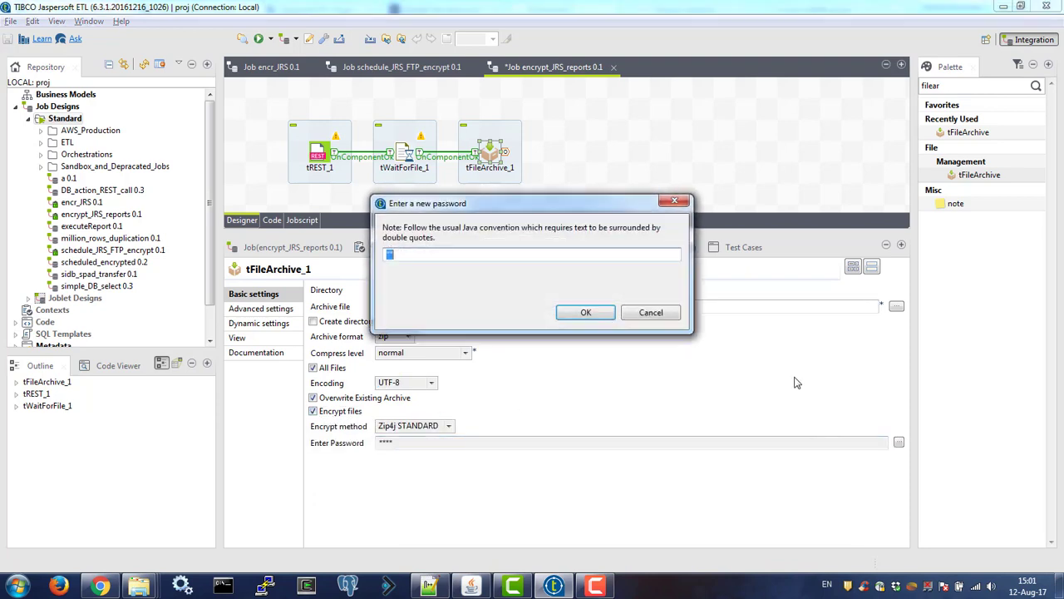
{"action": "left_click", "coordinate": [496, 253]}
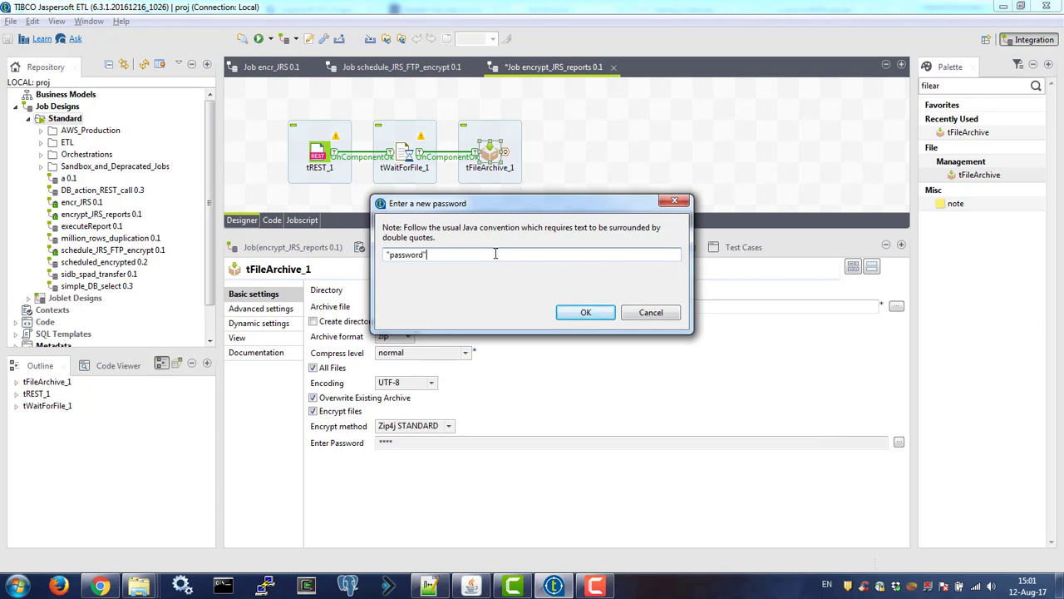
{"action": "left_click", "coordinate": [590, 312]}
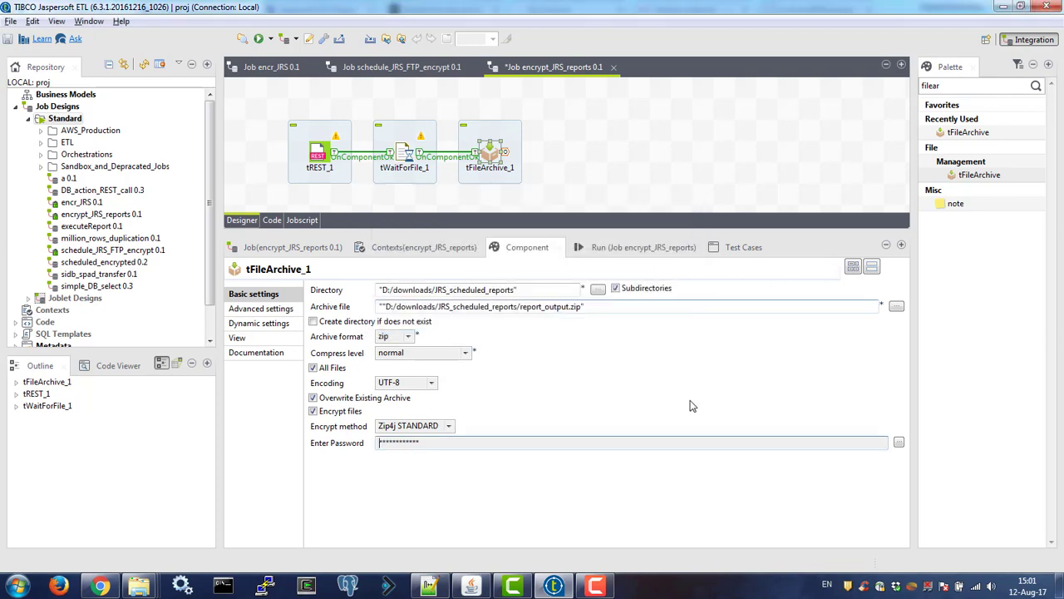
{"action": "left_click", "coordinate": [512, 178]}
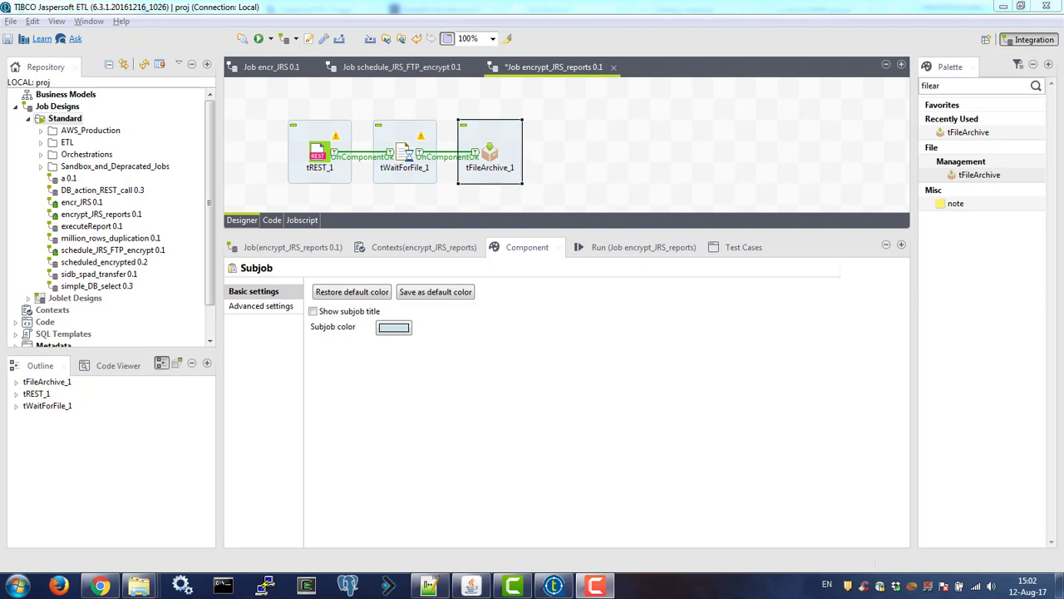
Step: Find the tSendMail component in the palette and place it beside tFileArchive_1 on the canvas
{"action": "double_click", "coordinate": [955, 84]}
{"action": "type", "text": "sendma"}
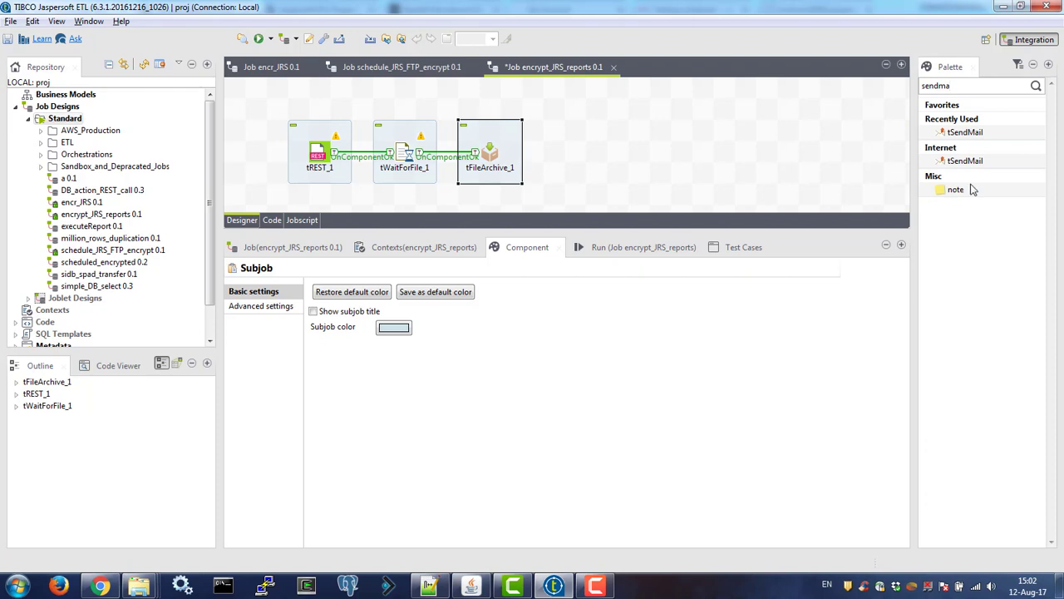
{"action": "left_click_drag", "start_coordinate": [986, 163], "coordinate": [595, 154]}
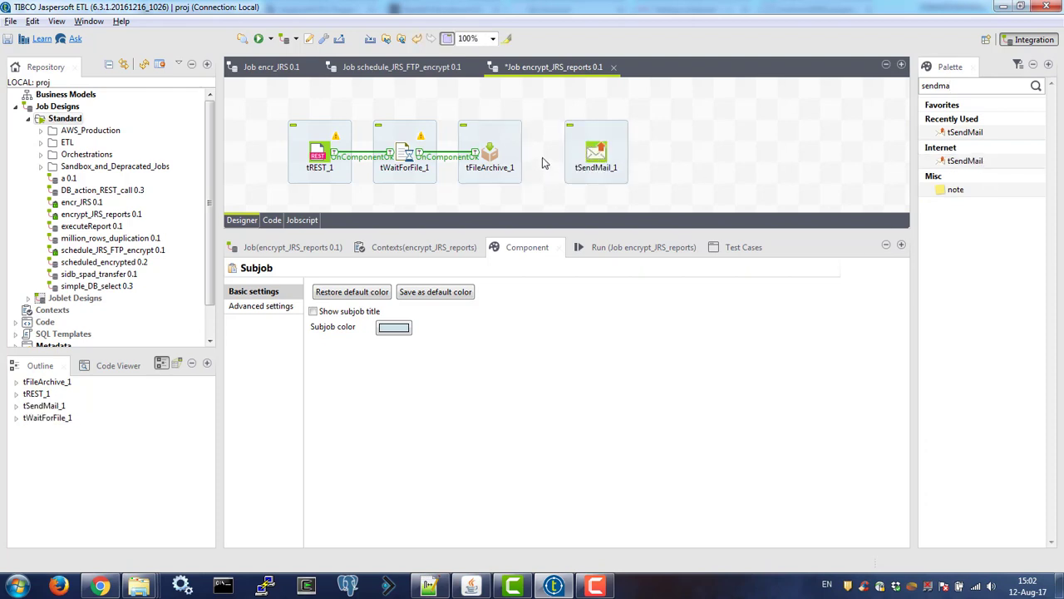
Step: Connect tFileArchive_1 to tSendMail_1 with an On Component Ok trigger
{"action": "left_click", "coordinate": [495, 150]}
{"action": "right_click", "coordinate": [495, 151]}
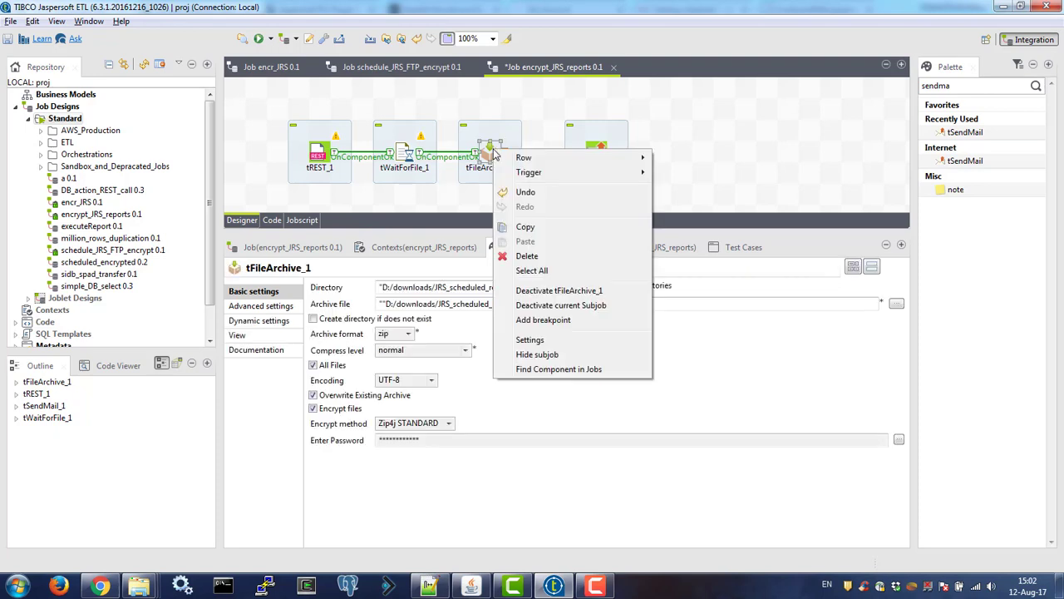
{"action": "left_click", "coordinate": [728, 139]}
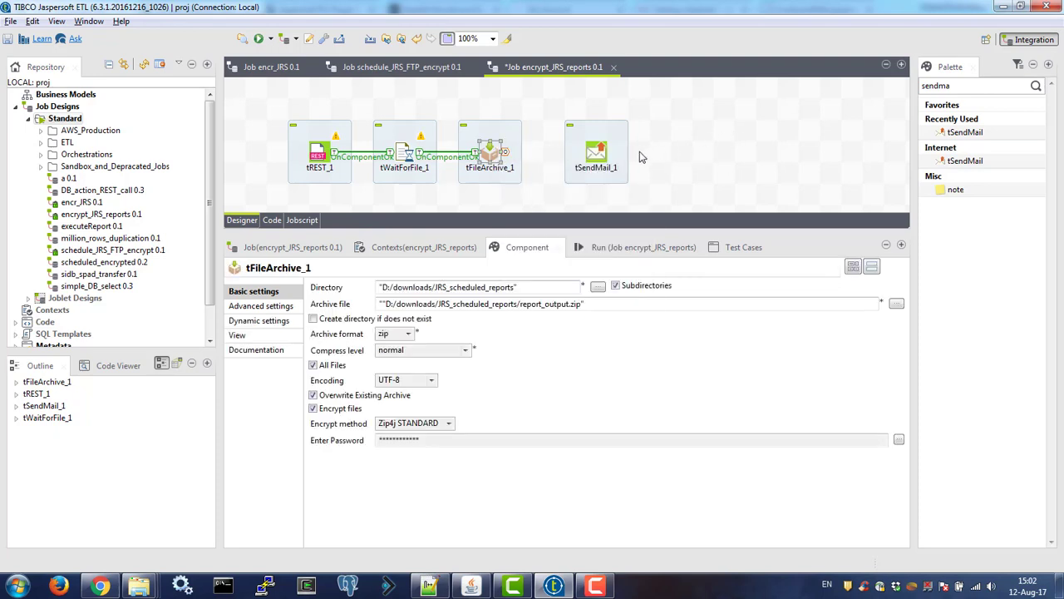
{"action": "right_click", "coordinate": [491, 147]}
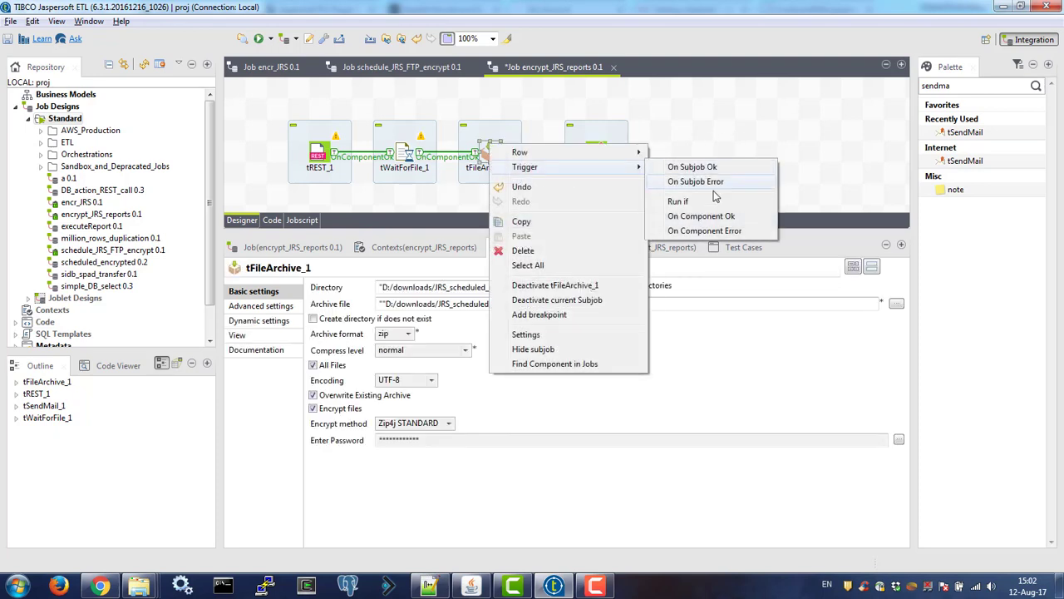
{"action": "left_click", "coordinate": [716, 218]}
{"action": "left_click", "coordinate": [597, 155]}
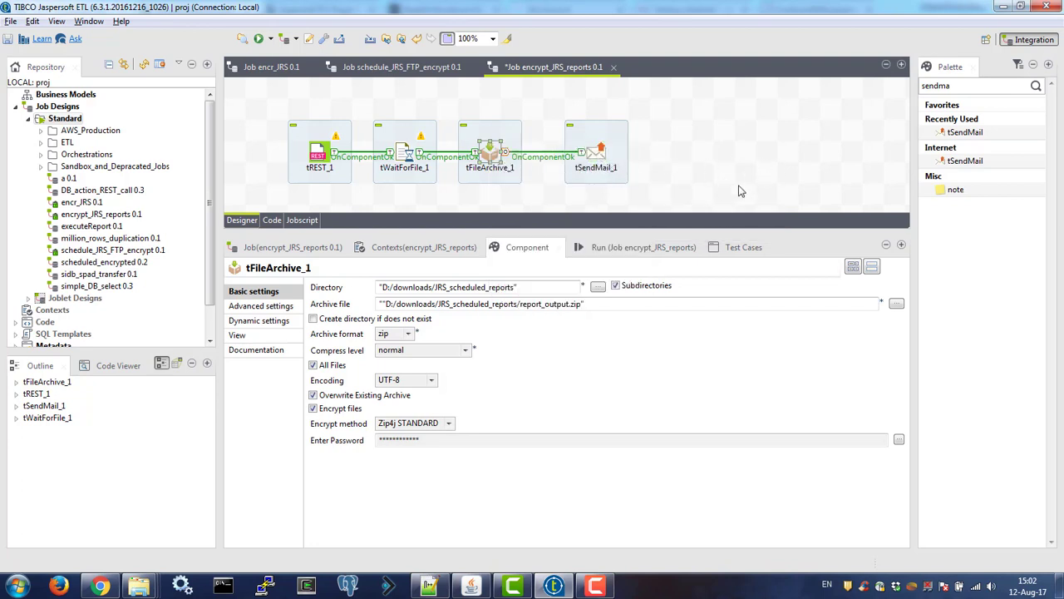
Step: Copy the full archive file path from tFileArchive_1's settings for use as the mail attachment
{"action": "left_click", "coordinate": [600, 156]}
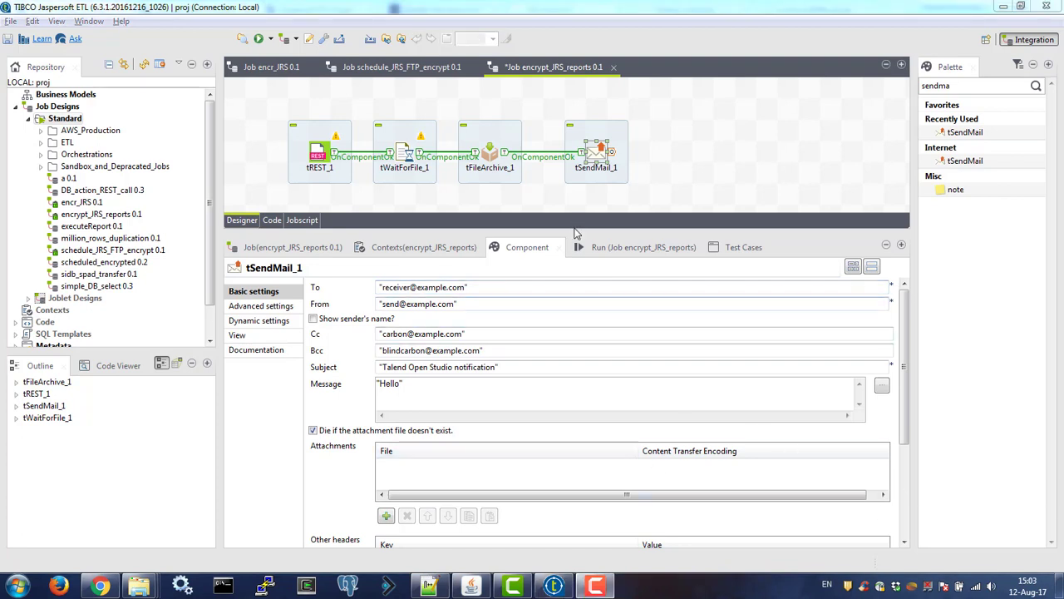
{"action": "left_click", "coordinate": [491, 152]}
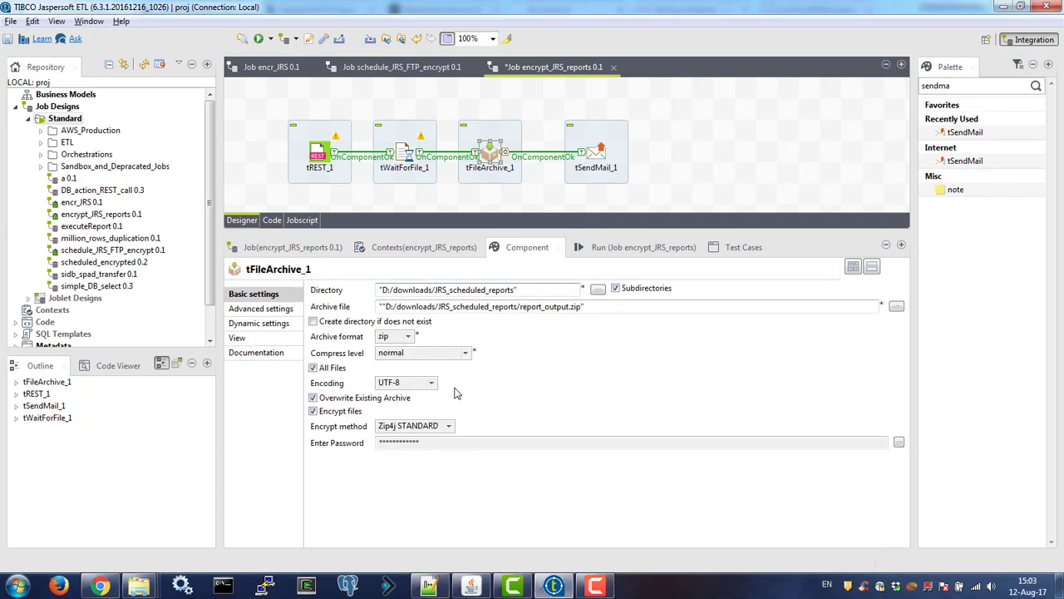
{"action": "left_click", "coordinate": [613, 309]}
{"action": "key", "text": "ctrl+a"}
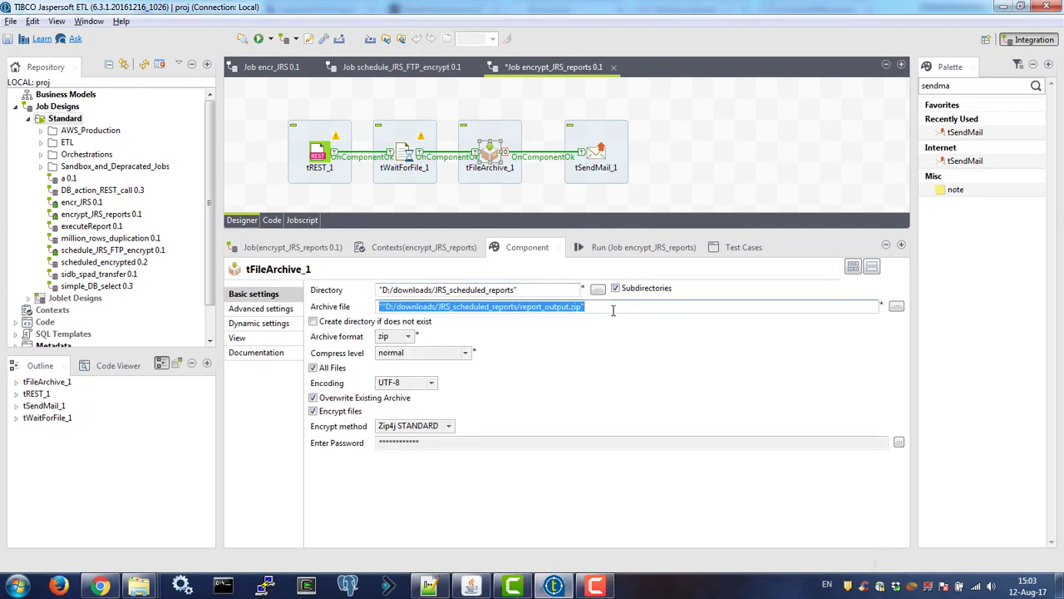
{"action": "left_click", "coordinate": [616, 305]}
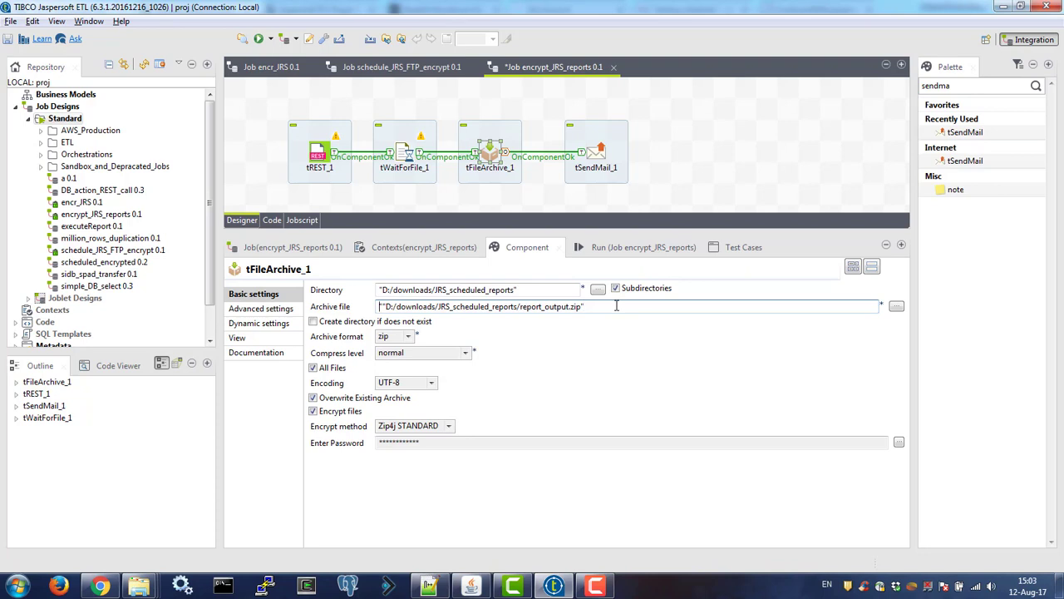
{"action": "key", "text": "ctrl+a"}
{"action": "key", "text": "ctrl+c"}
Step: Add an attachment to tSendMail_1 with the file path "D:/downloads/JRS_scheduled_reports/report_output.zip" and default transfer encoding
{"action": "left_click", "coordinate": [599, 164]}
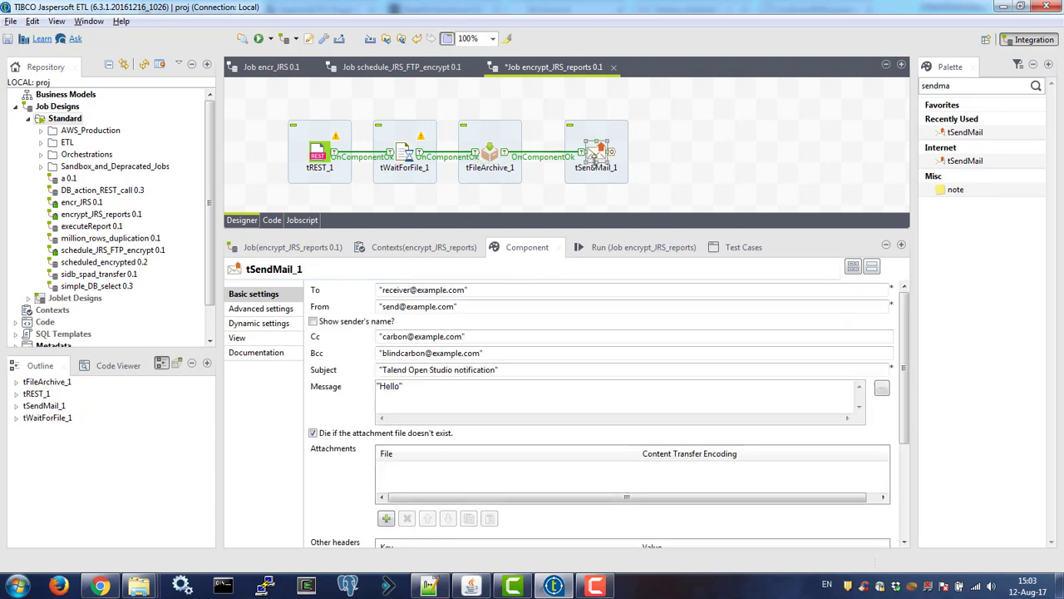
{"action": "left_click", "coordinate": [386, 518]}
{"action": "left_click", "coordinate": [453, 467]}
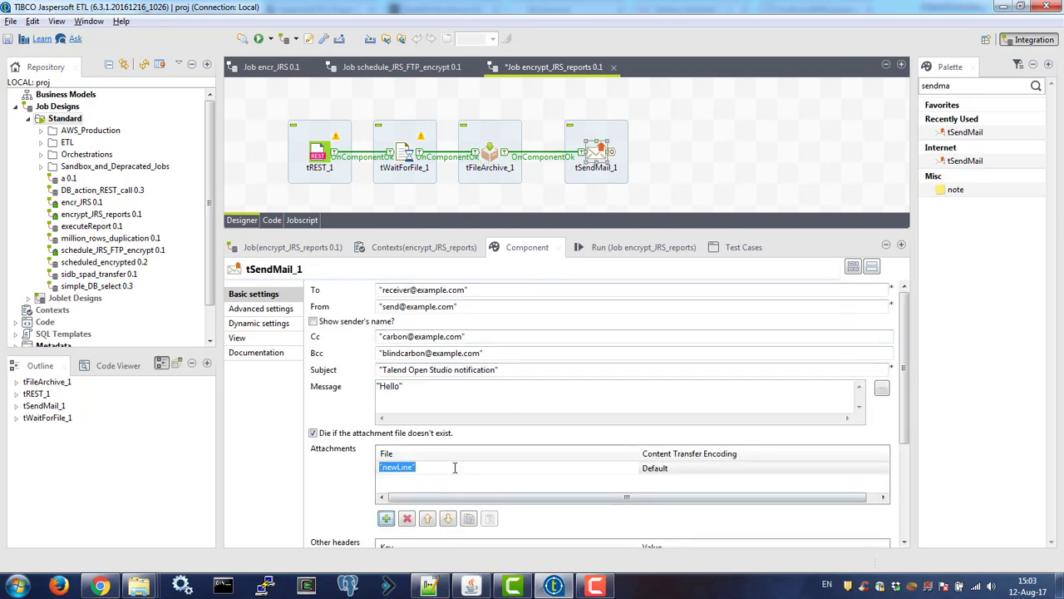
{"action": "key", "text": "ctrl+v"}
{"action": "key", "text": "Return"}
{"action": "scroll", "coordinate": [841, 457], "scroll_direction": "down", "scroll_amount": 2}
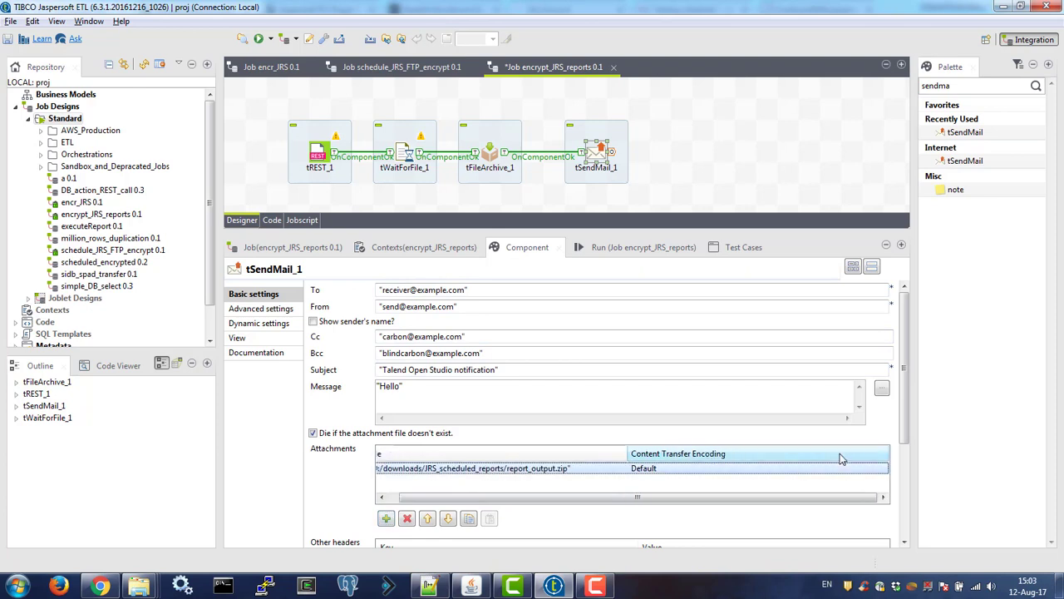
{"action": "scroll", "coordinate": [921, 480], "scroll_direction": "up", "scroll_amount": 2}
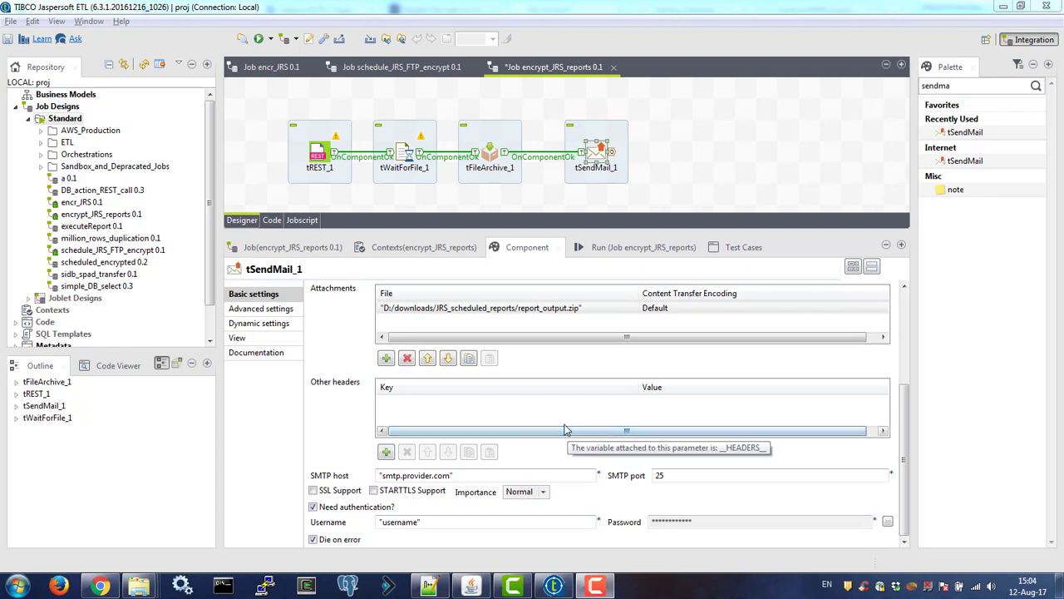
Step: Switch to Chrome, check the Allow less secure apps setting under the Google account's connected apps & sites, and return to Jaspersoft ETL
{"action": "left_click", "coordinate": [100, 586]}
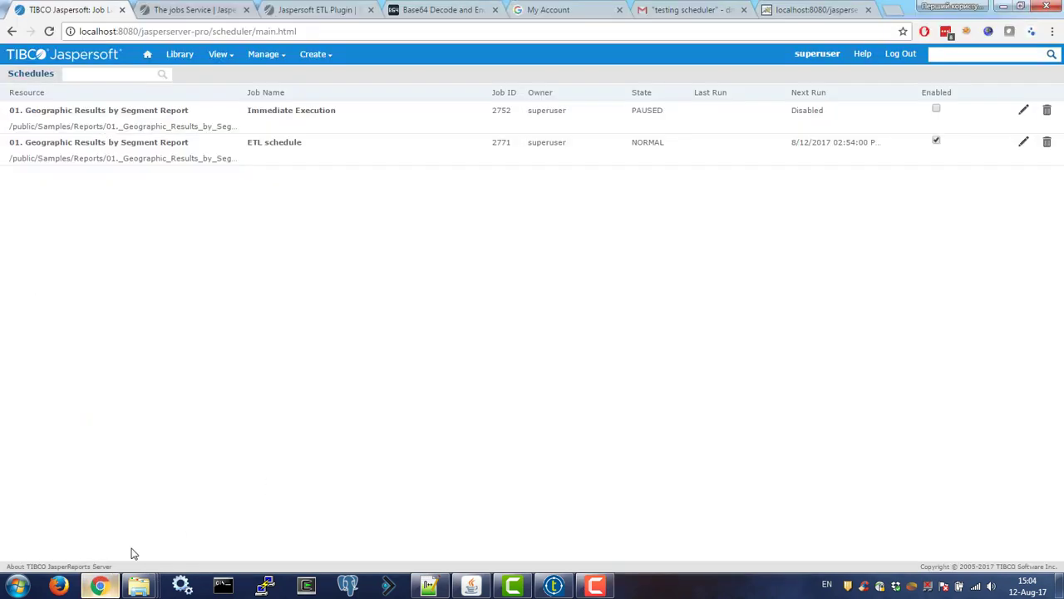
{"action": "left_click", "coordinate": [548, 11]}
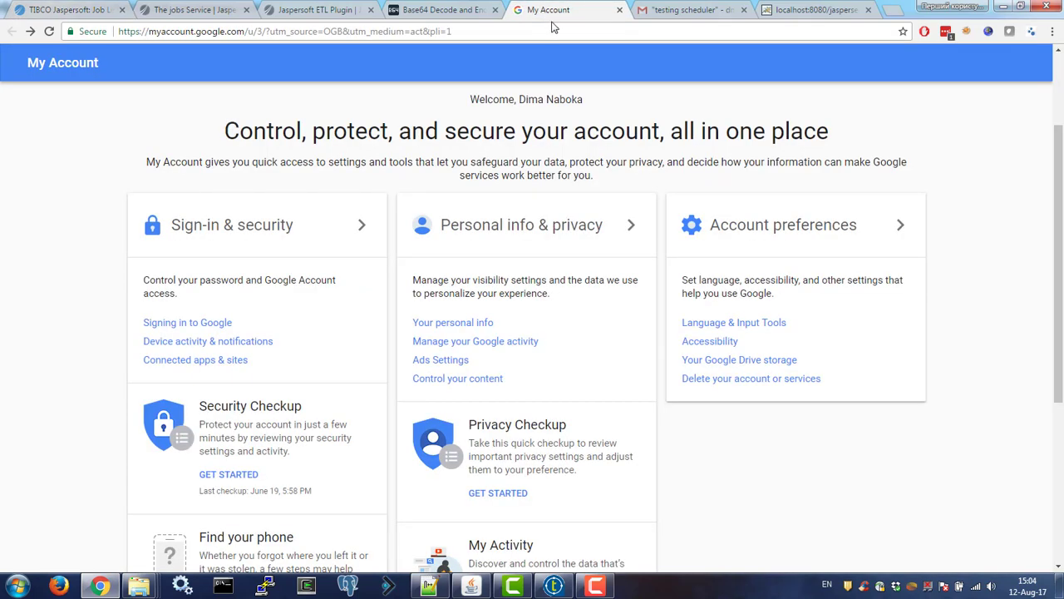
{"action": "left_click", "coordinate": [223, 363]}
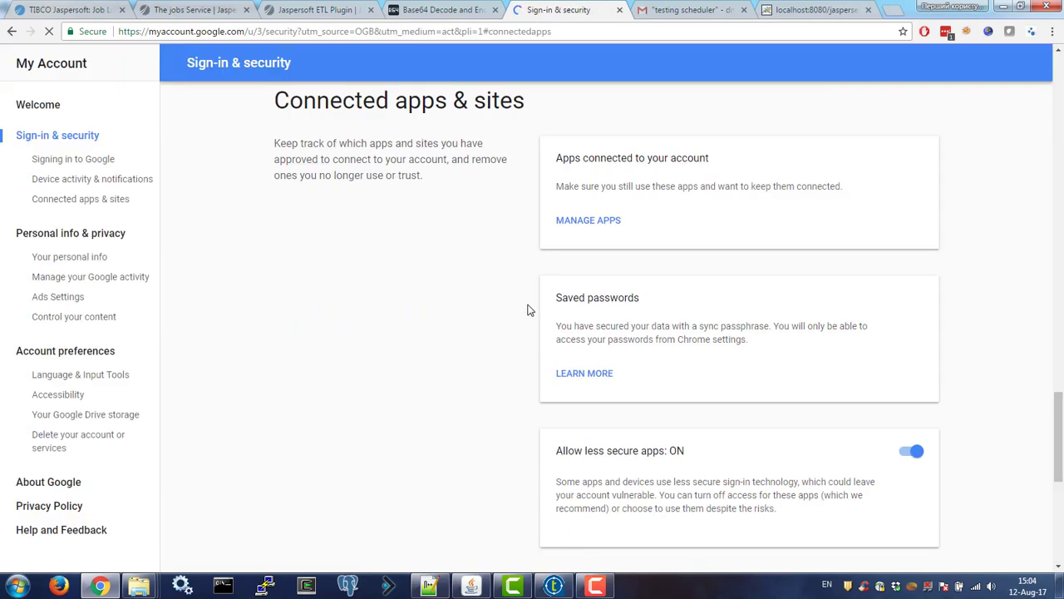
{"action": "scroll", "coordinate": [530, 309], "scroll_direction": "down", "scroll_amount": 1}
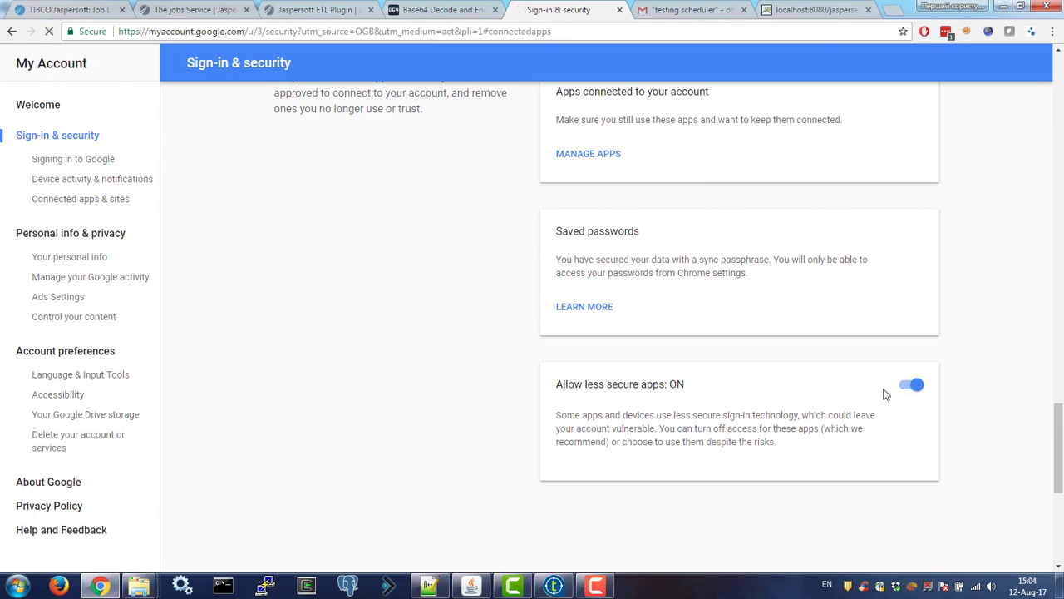
{"action": "left_click", "coordinate": [99, 586]}
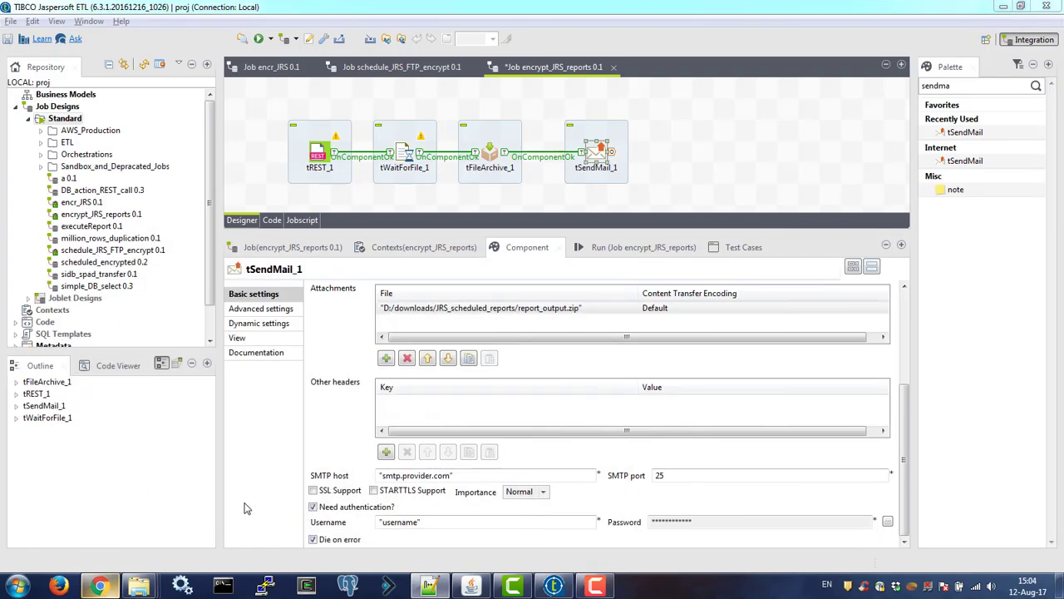
Step: Enable SSL support for the SMTP connection in tSendMail_1's basic settings
{"action": "left_click", "coordinate": [314, 491]}
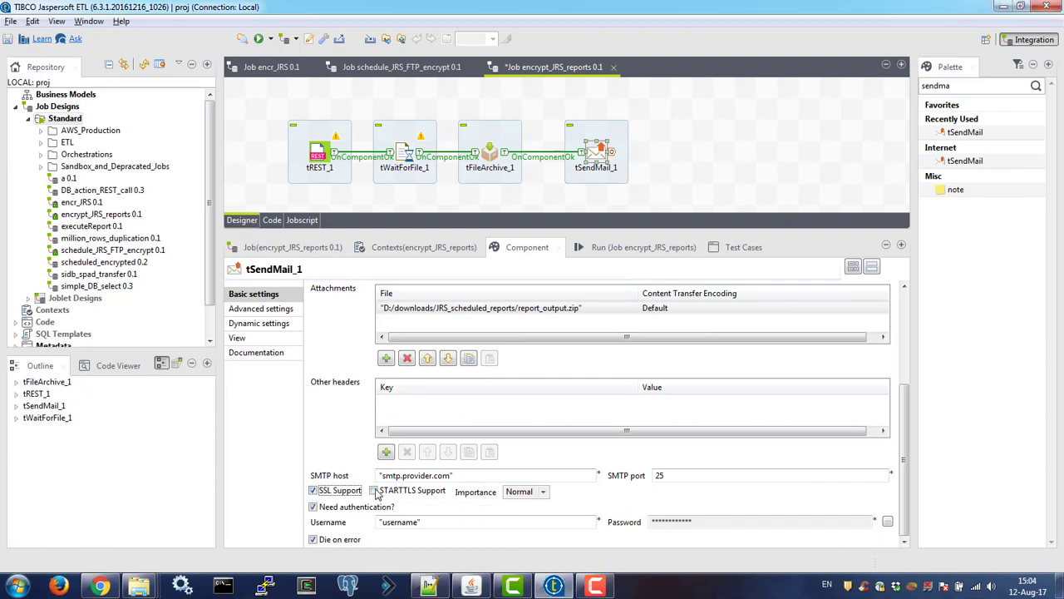
{"action": "left_click", "coordinate": [430, 496]}
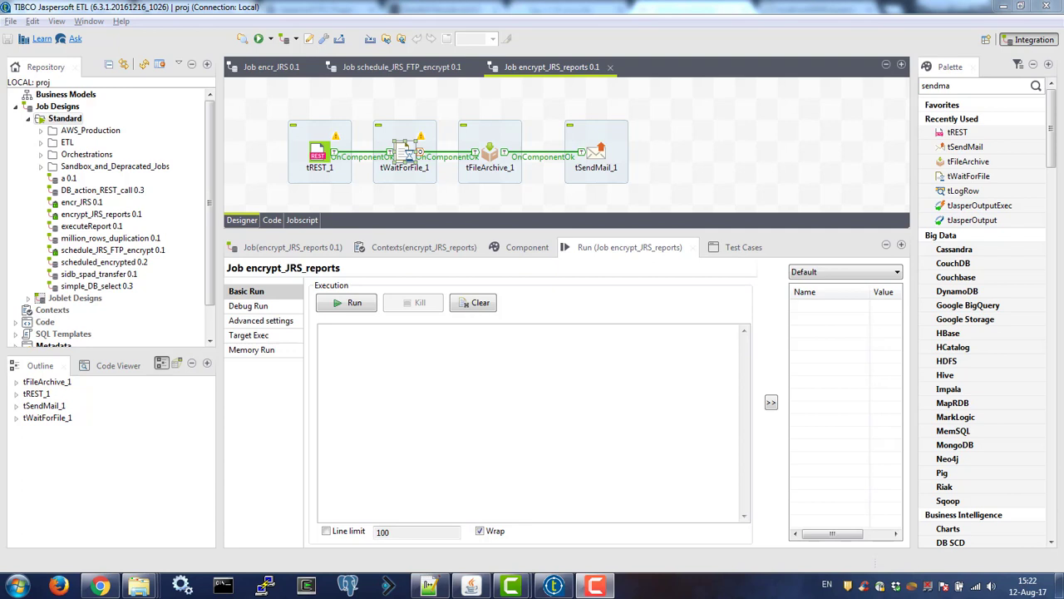
Step: Run the encrypt_JRS_reports job, then switch to Gmail in Chrome and open the Talend Open Studio notification email
{"action": "left_click", "coordinate": [350, 304]}
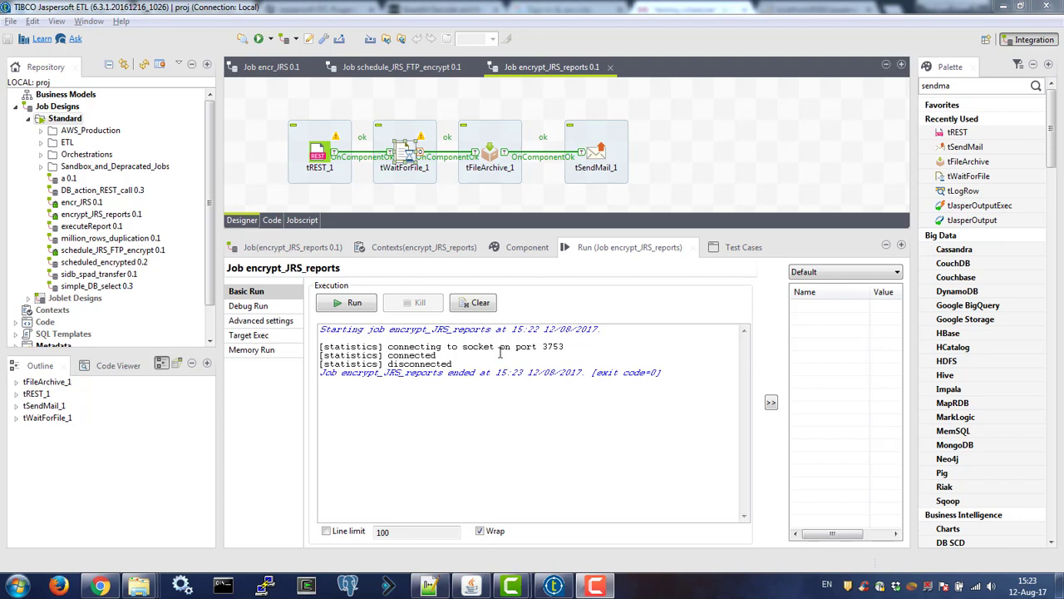
{"action": "left_click", "coordinate": [102, 588]}
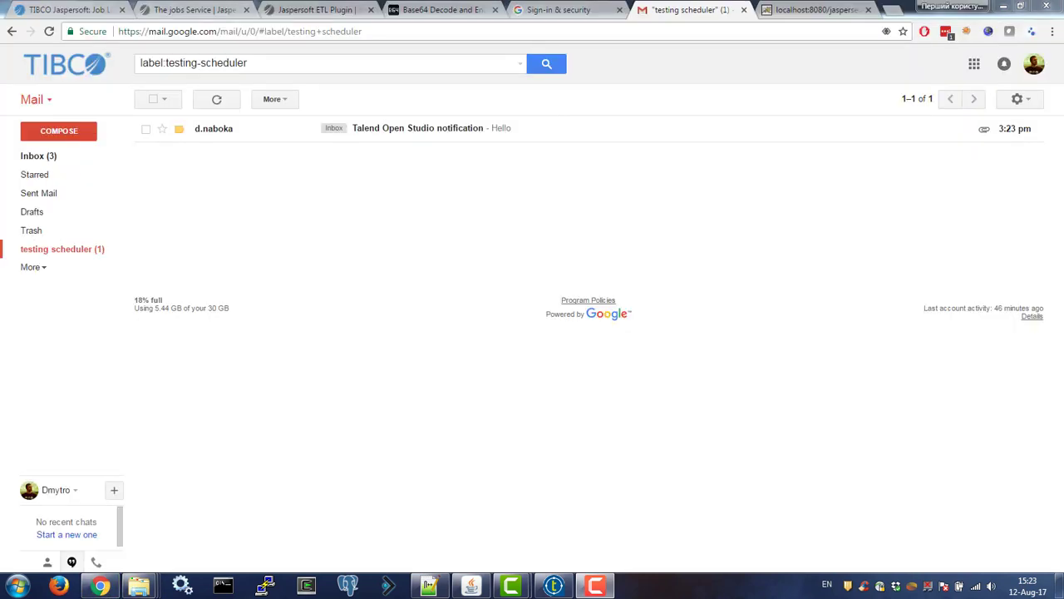
{"action": "left_click", "coordinate": [478, 136]}
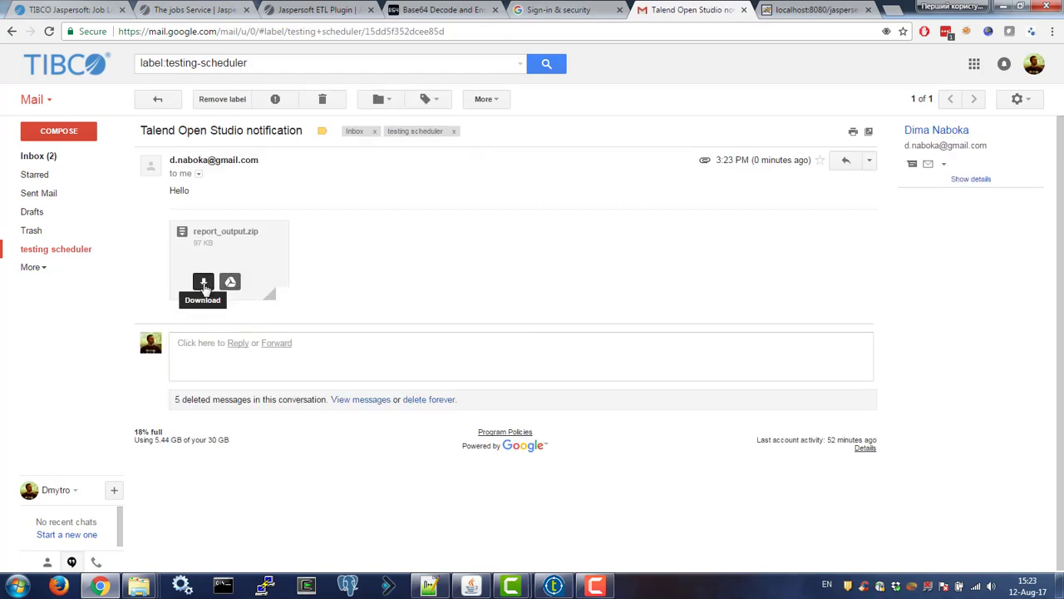
Step: Download the report_output.zip attachment, open the downloaded archive and widen its Name column to fit the full file names
{"action": "left_click", "coordinate": [204, 282]}
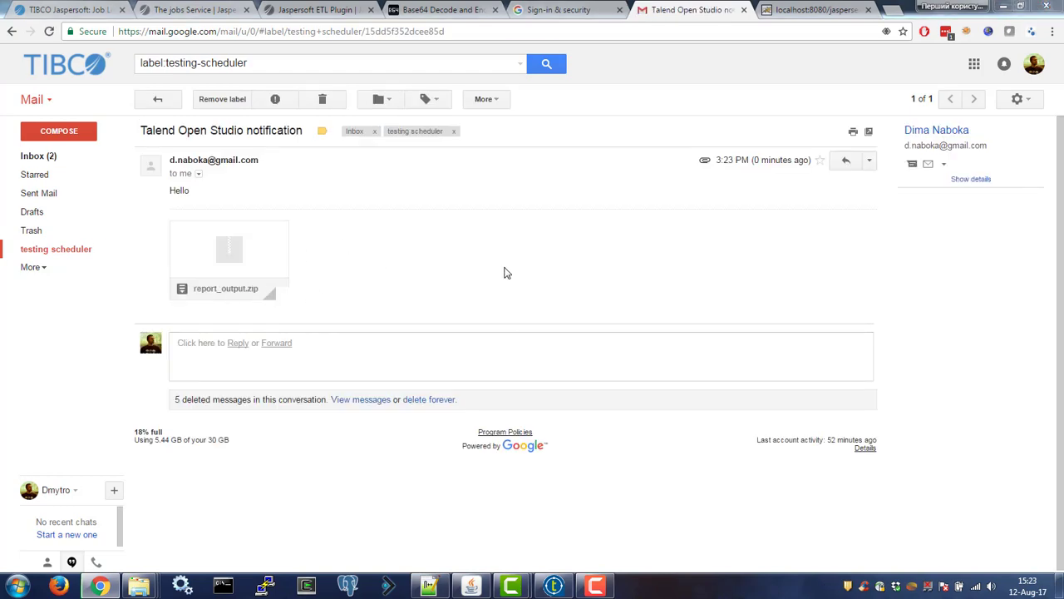
{"action": "left_click", "coordinate": [419, 297]}
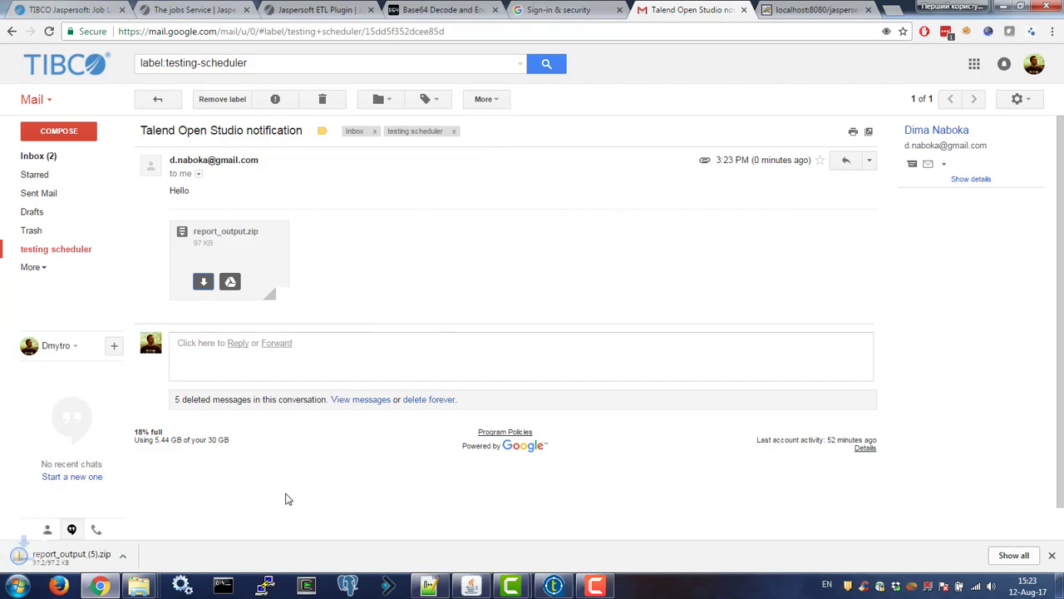
{"action": "left_click", "coordinate": [67, 559]}
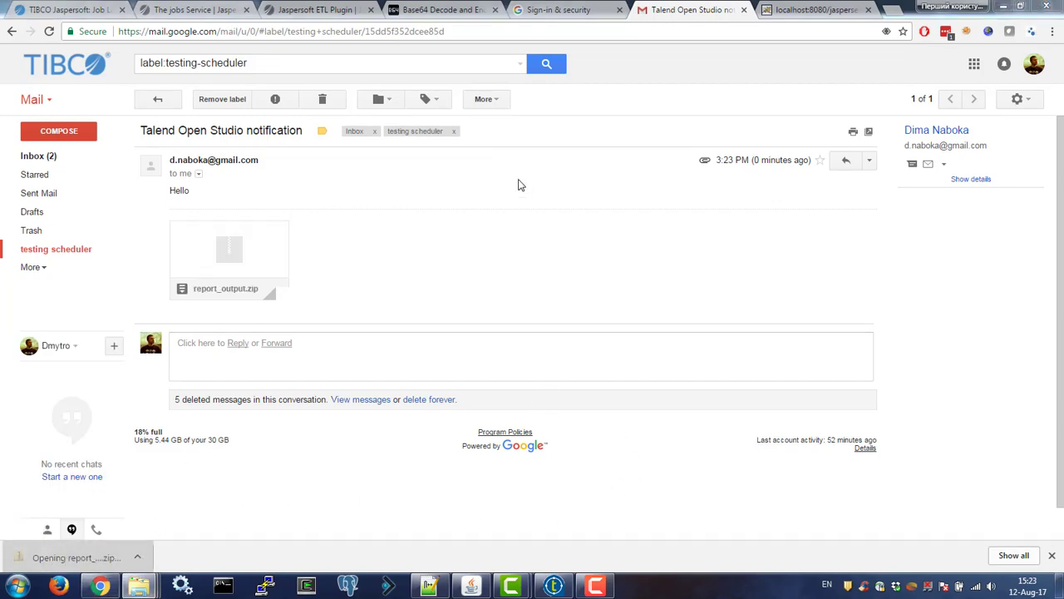
{"action": "left_click_drag", "start_coordinate": [394, 68], "coordinate": [527, 73]}
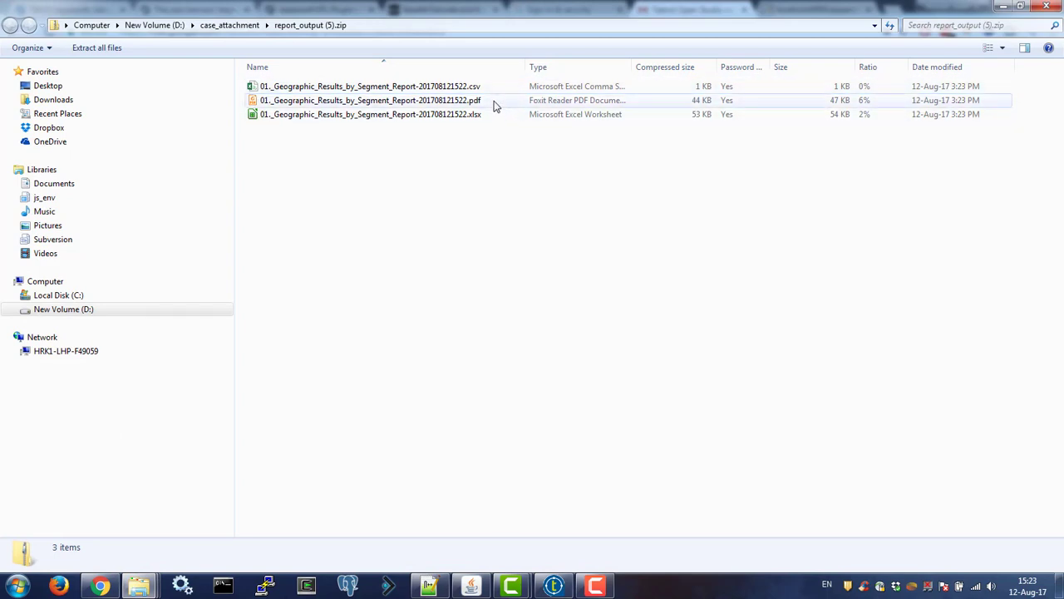
Step: Open the Geographic Results by Segment CSV report from the archive, entering the archive password
{"action": "left_click", "coordinate": [434, 88]}
{"action": "double_click", "coordinate": [434, 88]}
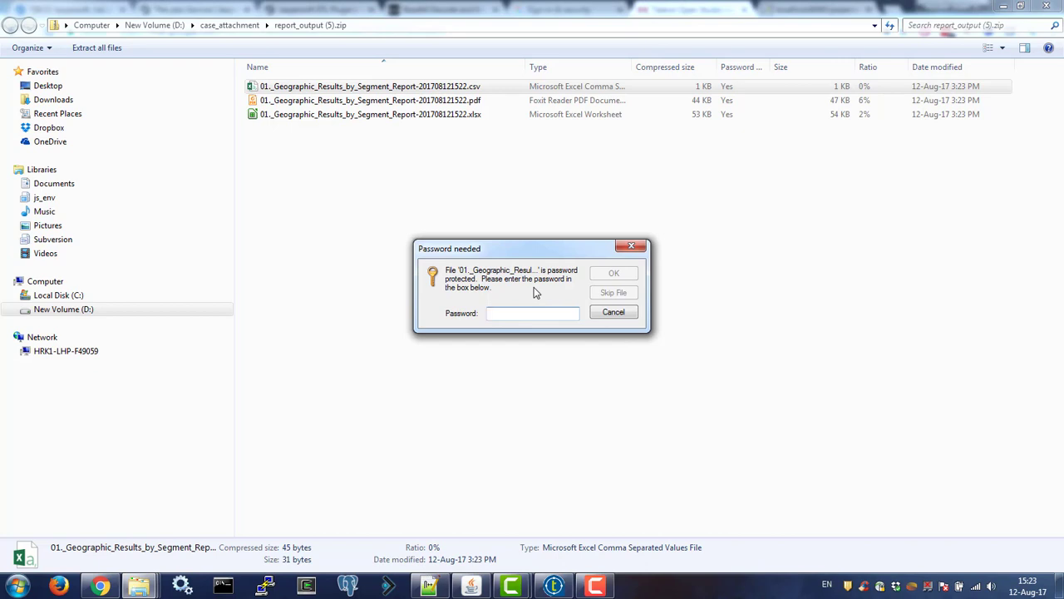
{"action": "type", "text": "•••"}
{"action": "key", "text": "Return"}
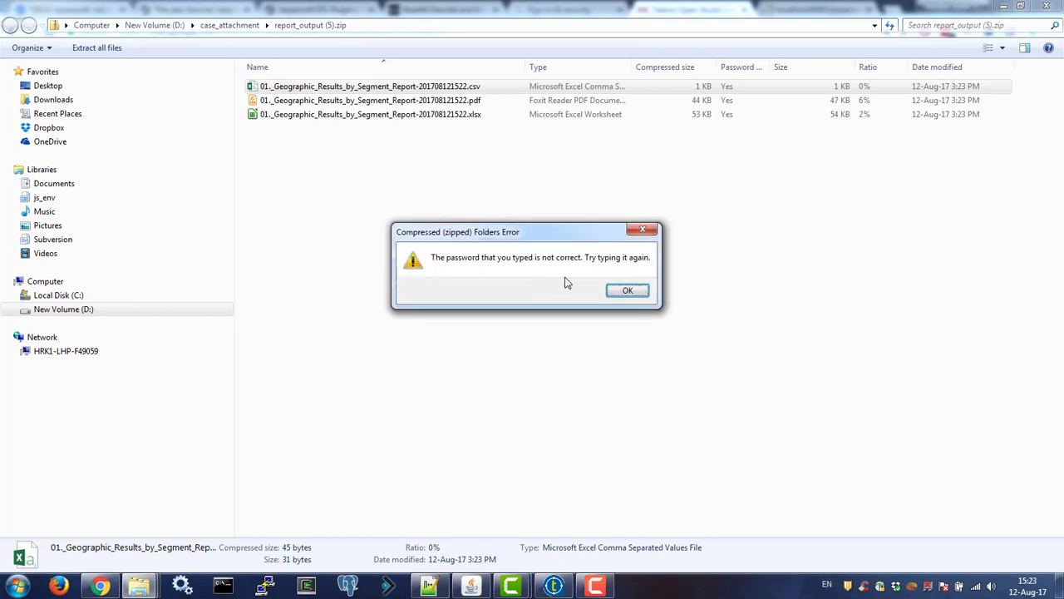
{"action": "left_click", "coordinate": [628, 290]}
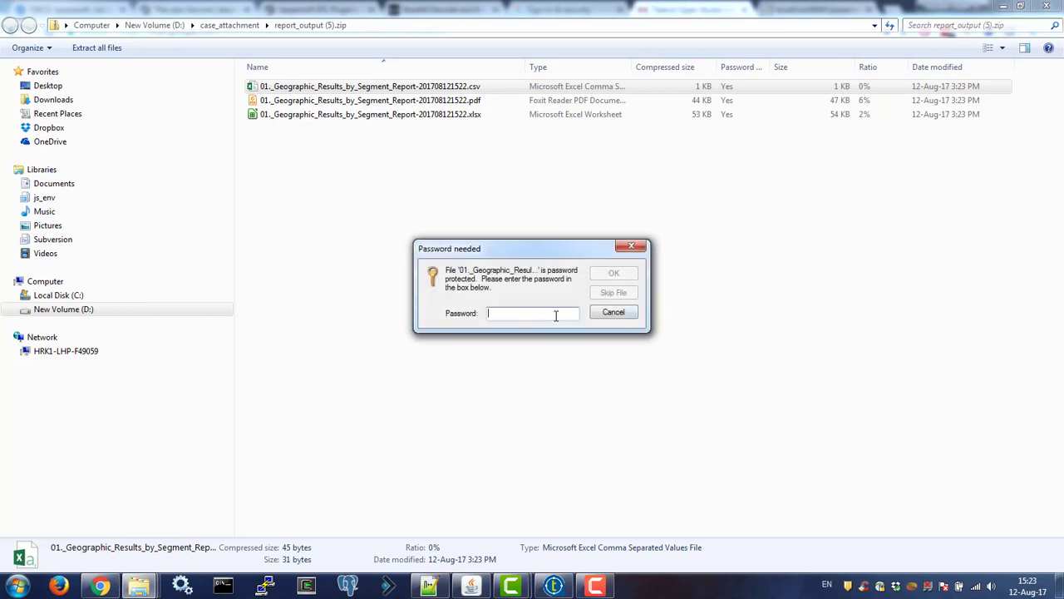
{"action": "type", "text": "•••••"}
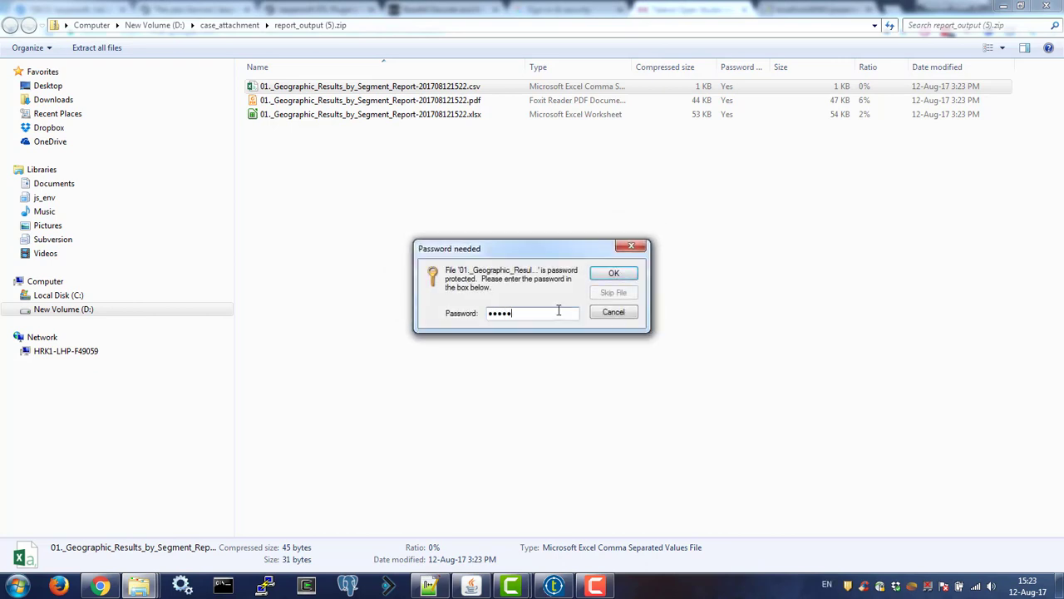
{"action": "key", "text": "BackSpace"}
{"action": "key", "text": "BackSpace"}
{"action": "key", "text": "BackSpace"}
{"action": "key", "text": "BackSpace"}
{"action": "type", "text": "••••••"}
{"action": "key", "text": "Return"}
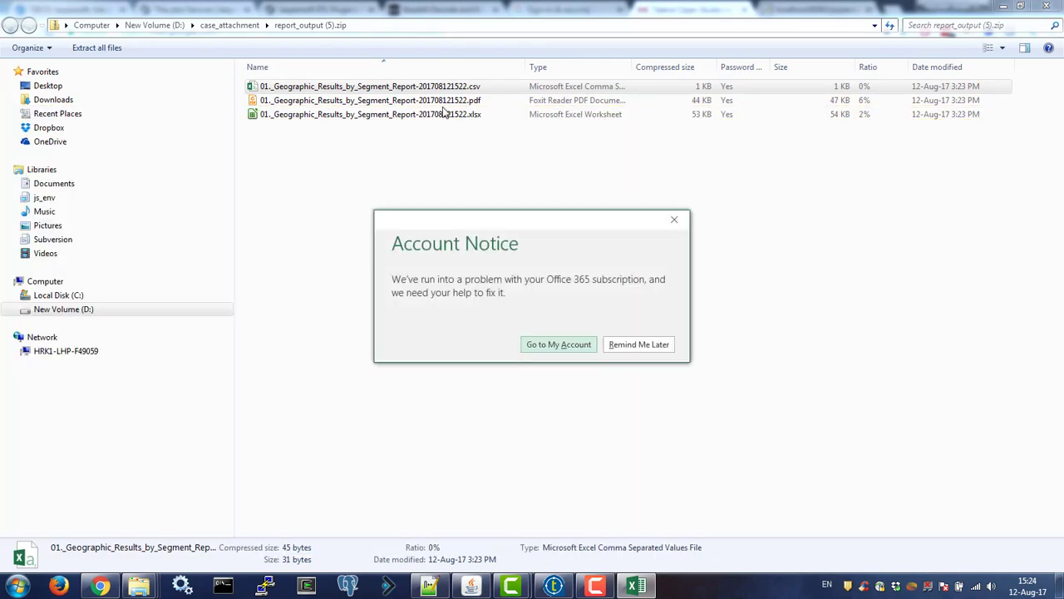
Step: Dismiss the Office account notice and close Excel
{"action": "left_click", "coordinate": [674, 220]}
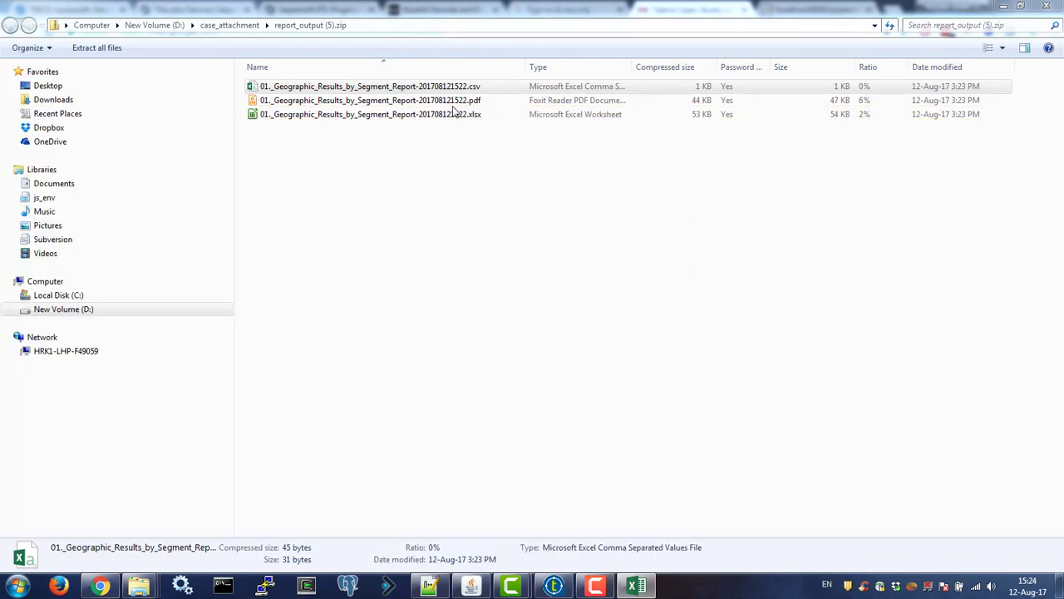
{"action": "right_click", "coordinate": [637, 586]}
{"action": "left_click", "coordinate": [603, 551]}
Step: Open the Geographic Results by Segment PDF report from the archive in Foxit Reader, entering the archive password
{"action": "double_click", "coordinate": [432, 101]}
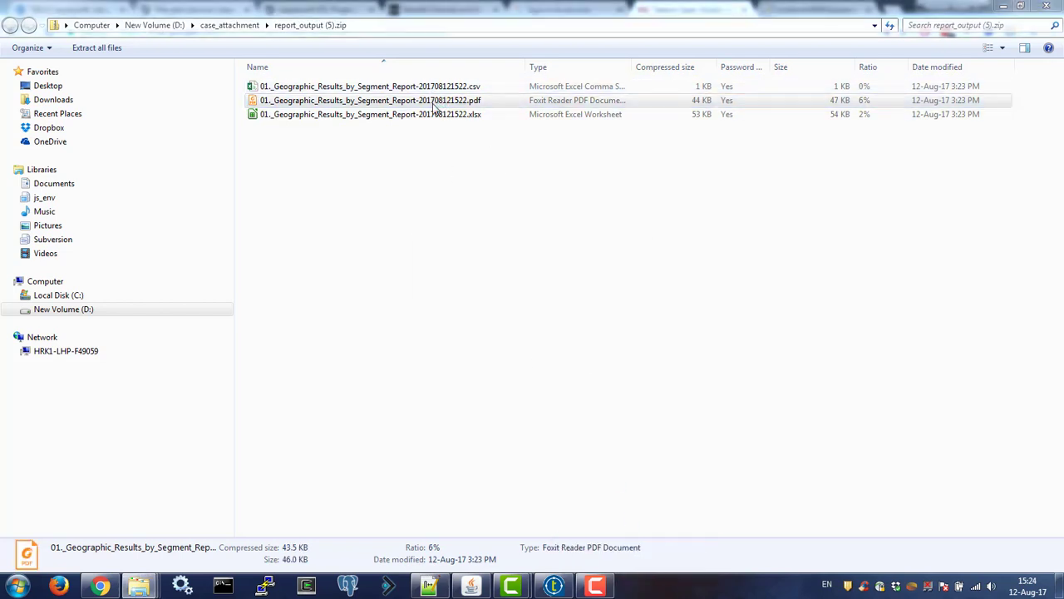
{"action": "type", "text": "*********"}
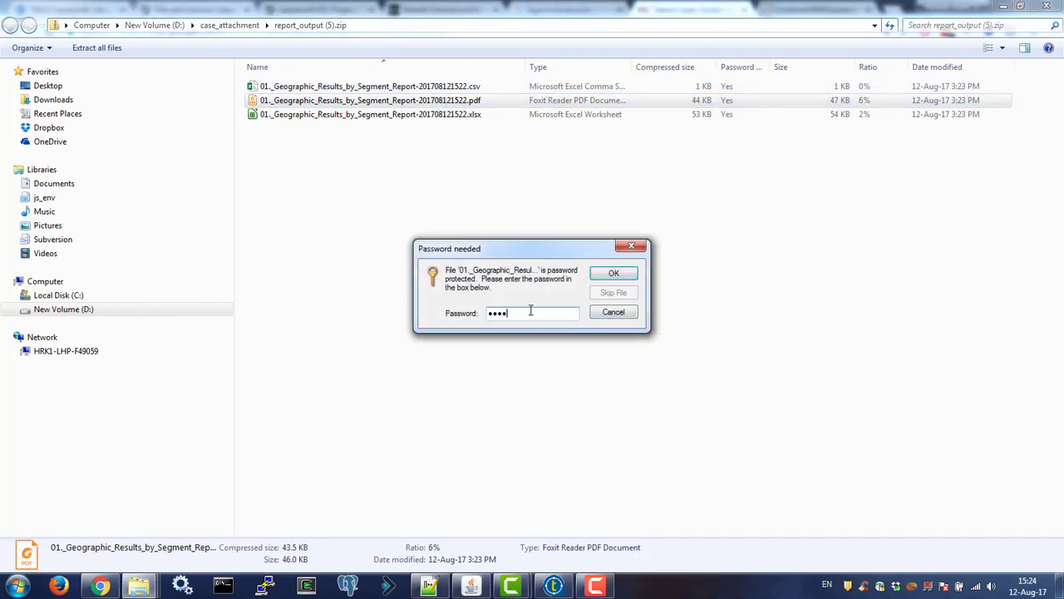
{"action": "key", "text": "Return"}
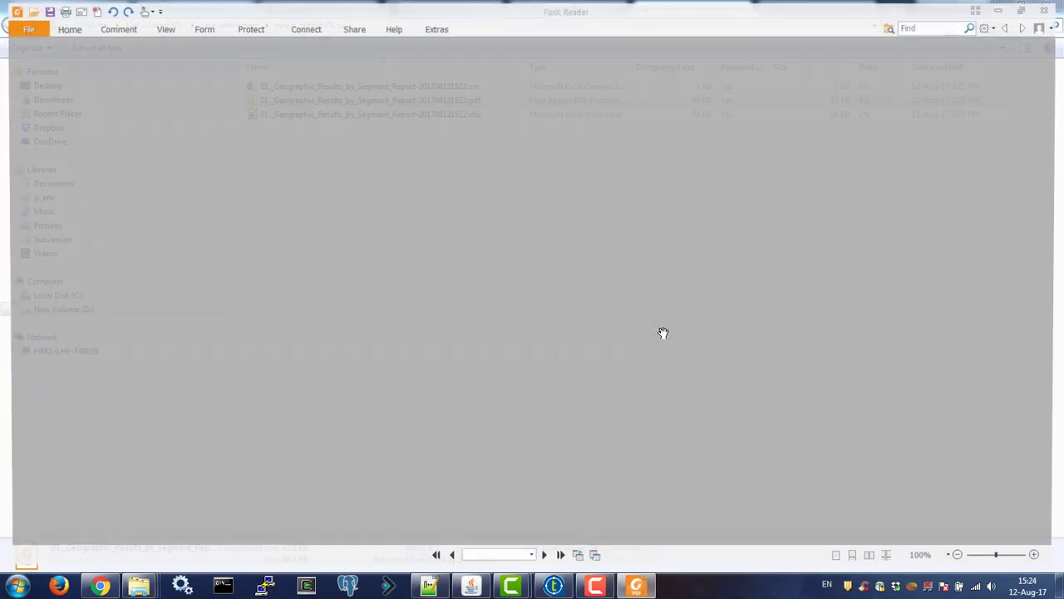
{"action": "left_click", "coordinate": [707, 329]}
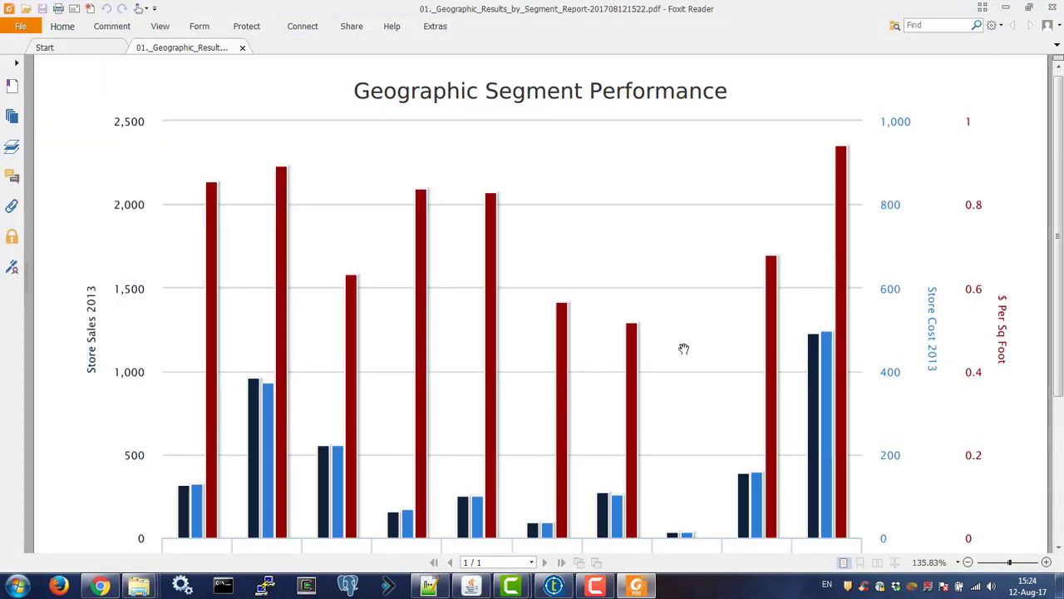